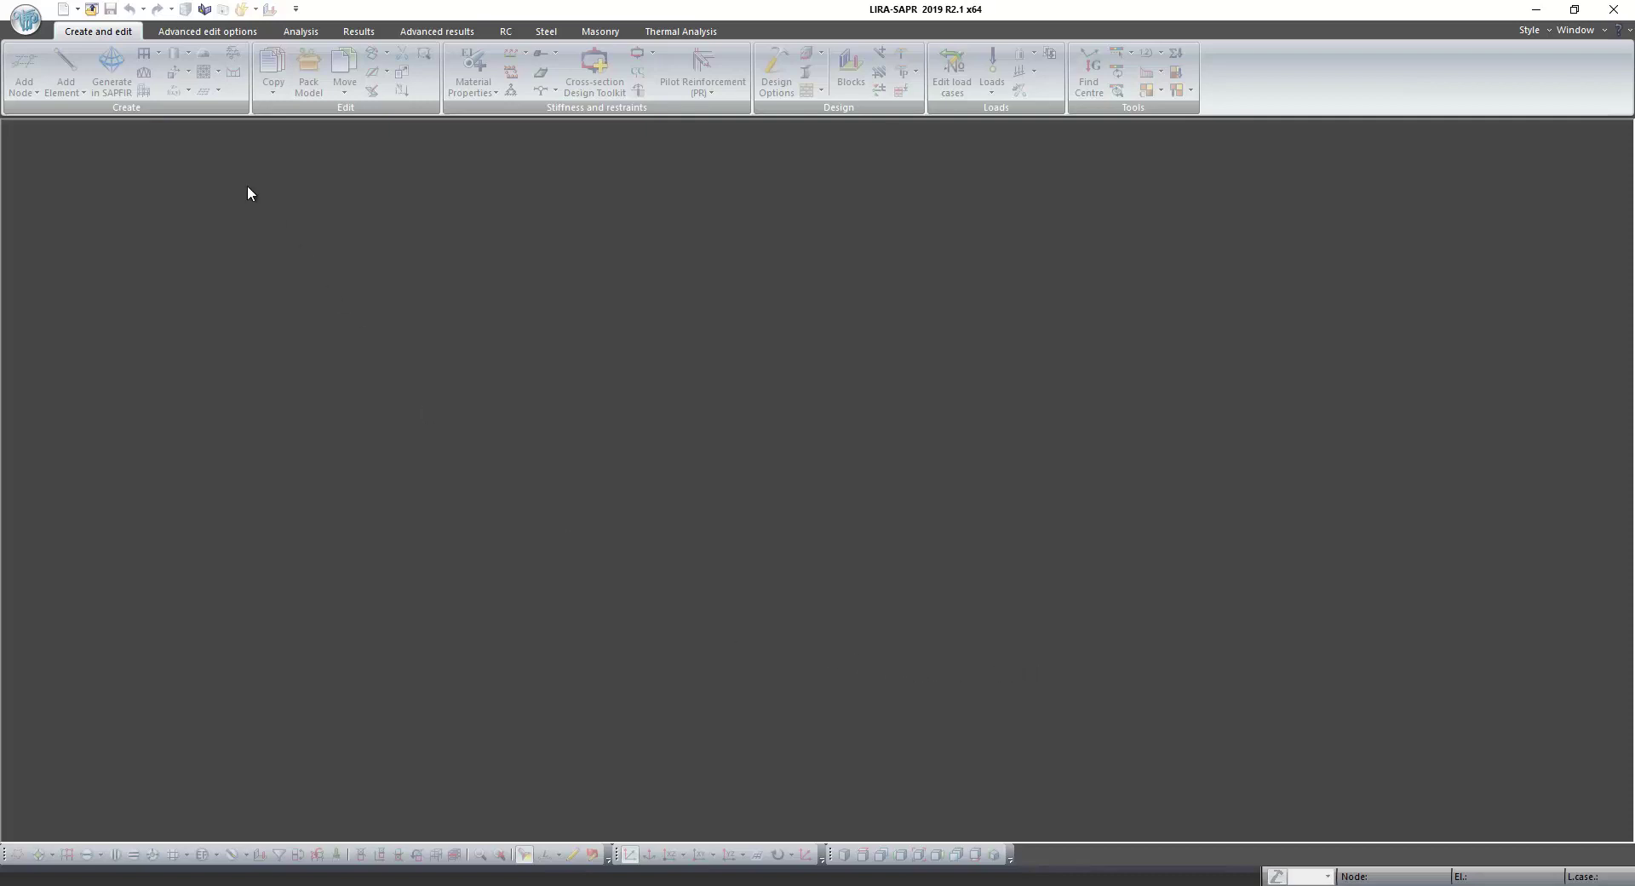
Create a new model of type 5 (six DOF per node) named 'finite elements'
{"action": "left_click", "coordinate": [68, 12]}
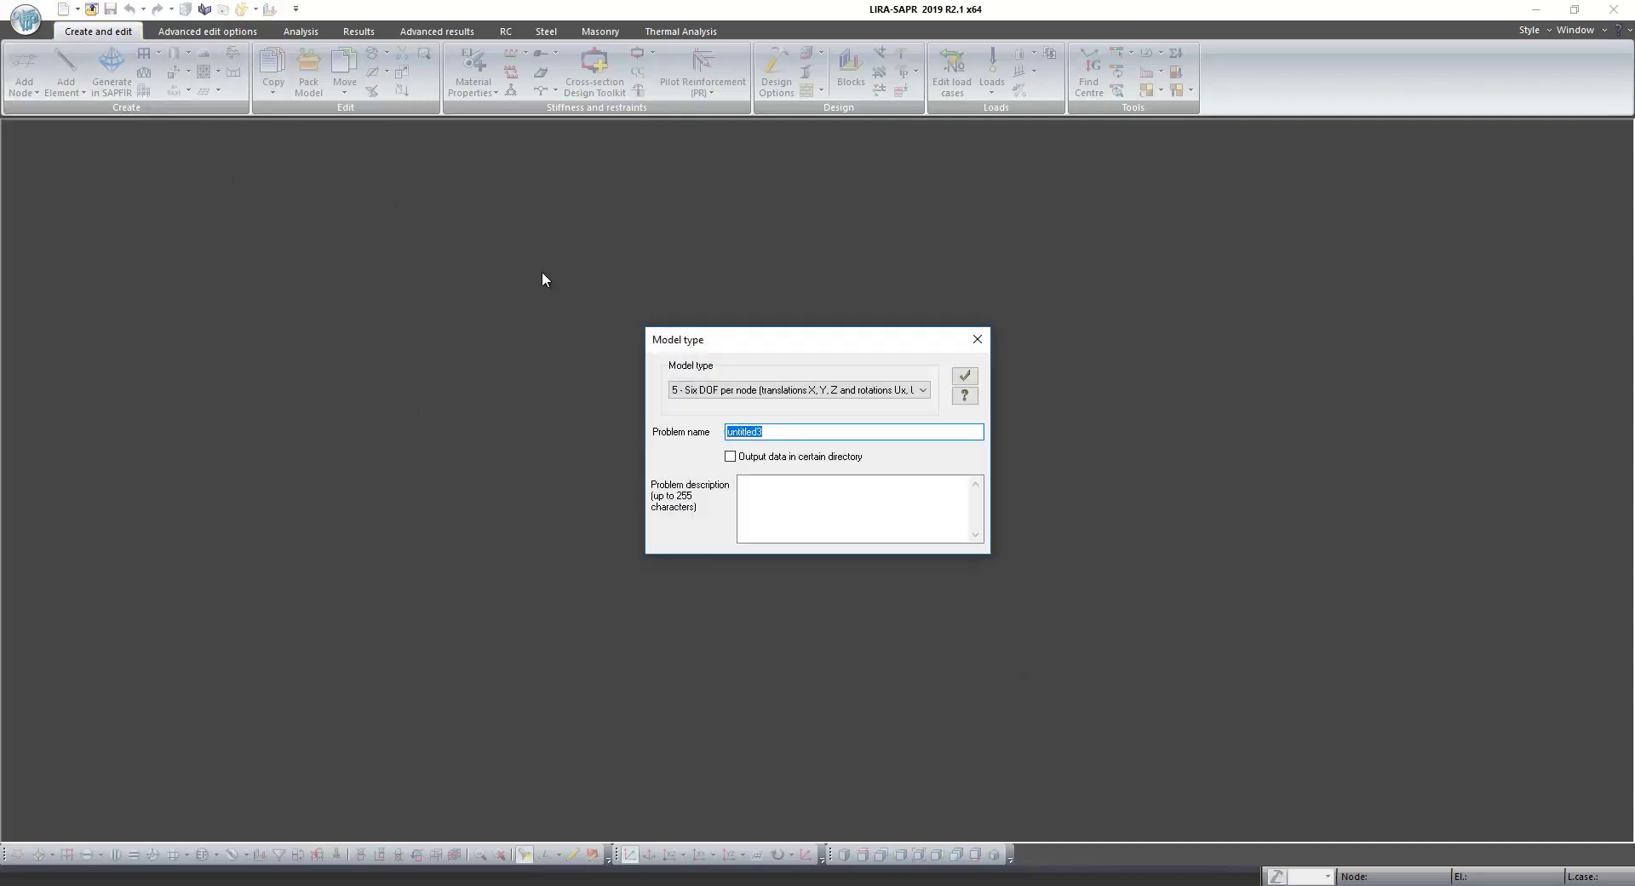
{"action": "left_click", "coordinate": [694, 389]}
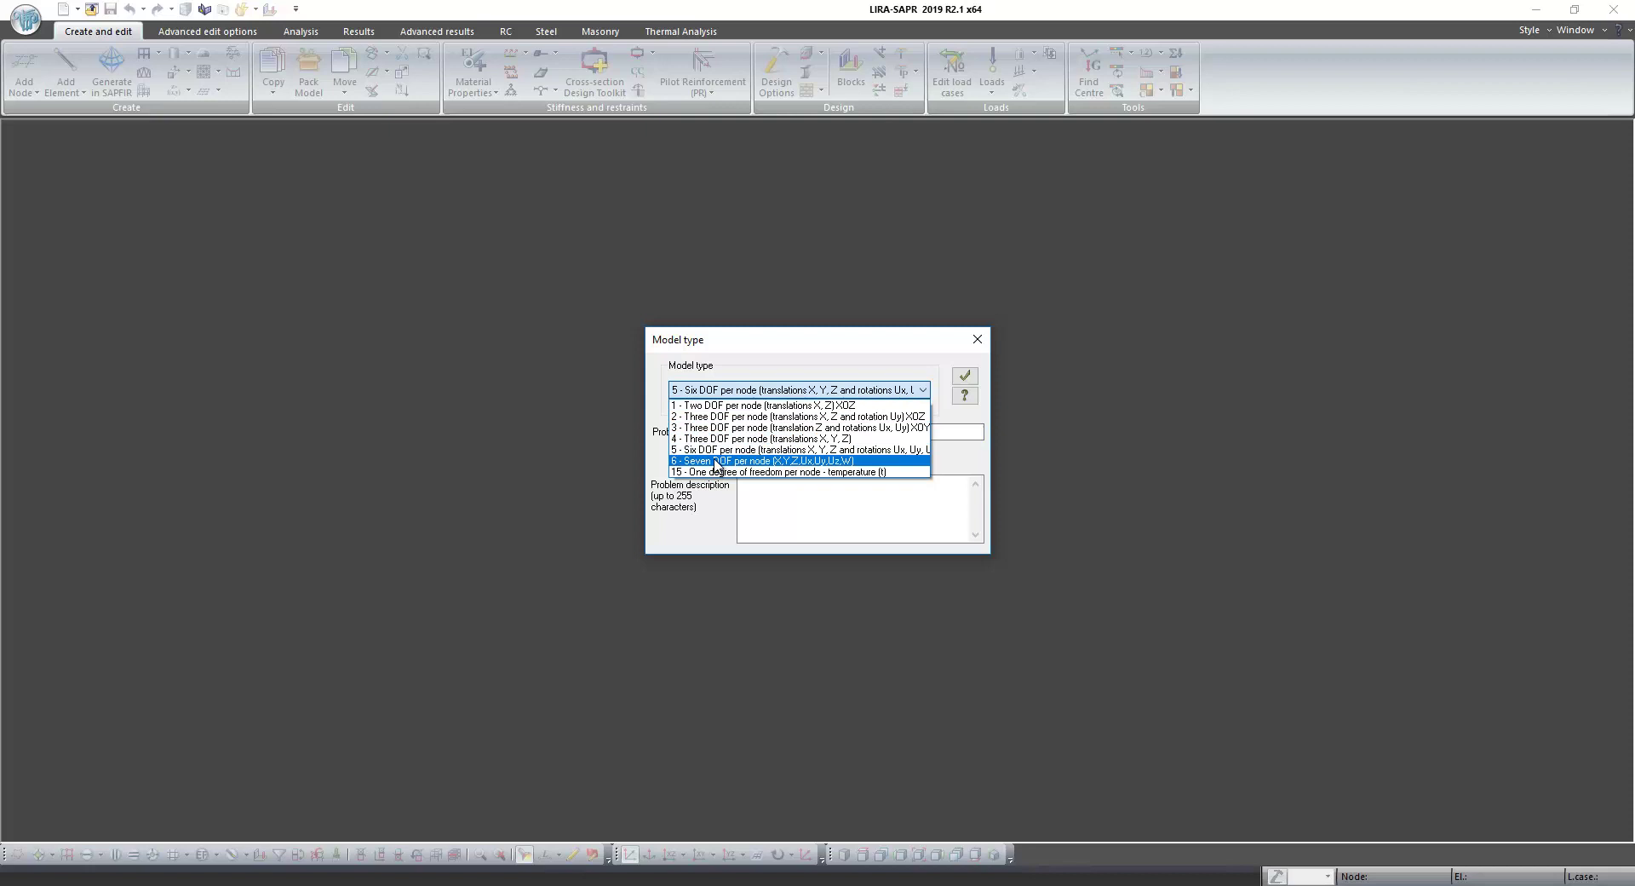
{"action": "left_click", "coordinate": [720, 450]}
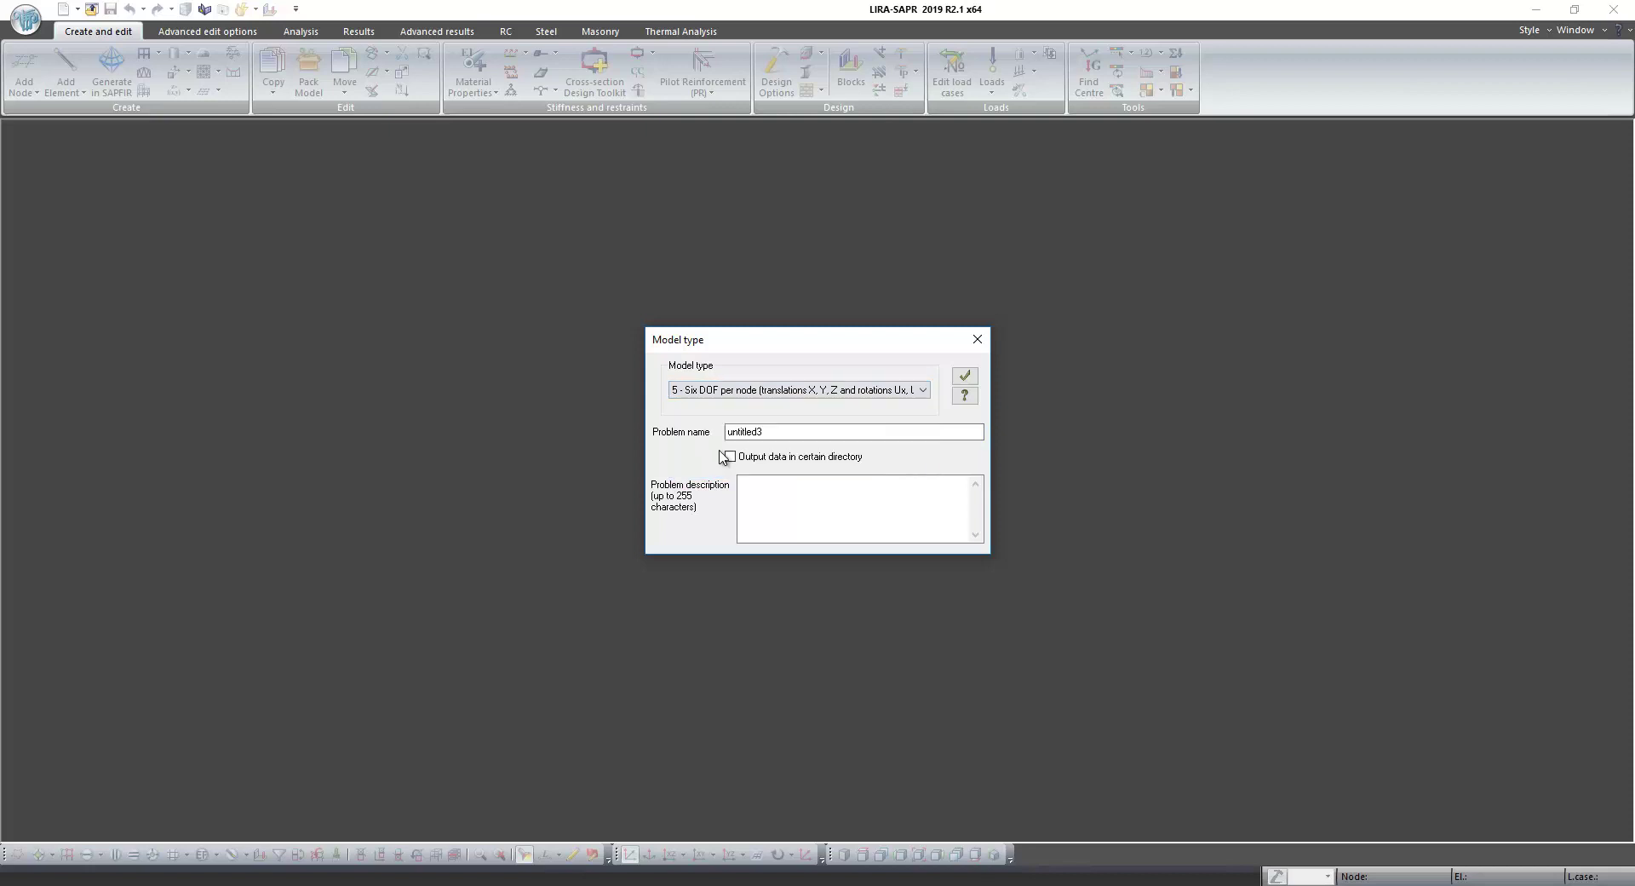
{"action": "mouse_move", "coordinate": [766, 438]}
{"action": "left_mouse_down"}
{"action": "mouse_move", "coordinate": [783, 436]}
{"action": "mouse_move", "coordinate": [738, 436]}
{"action": "left_mouse_up"}
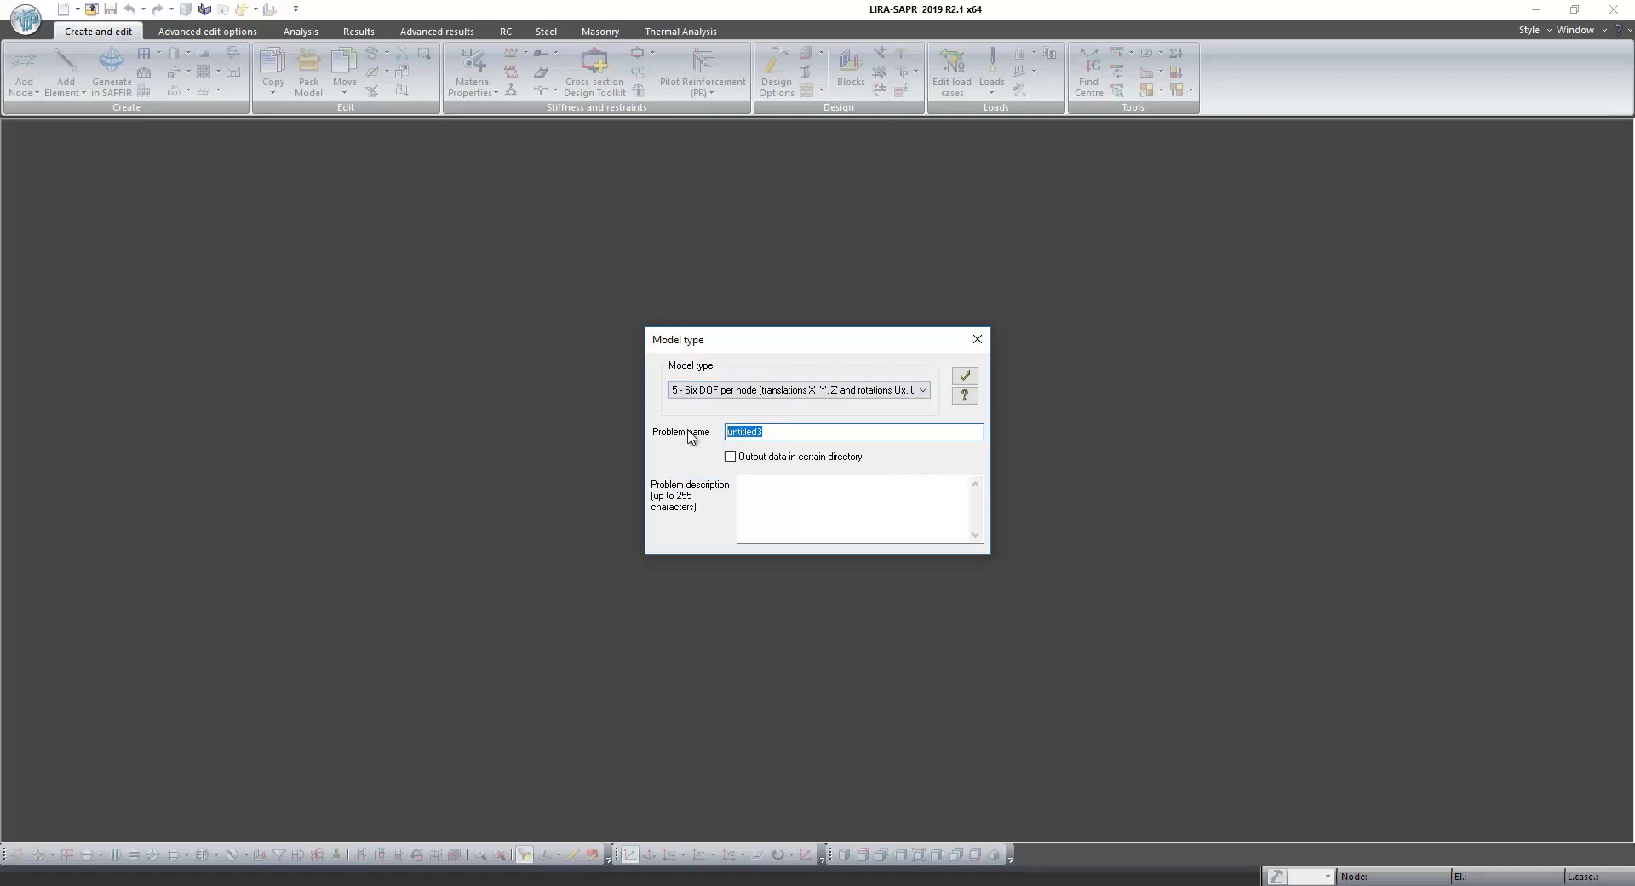
{"action": "type", "text": "Fin"}
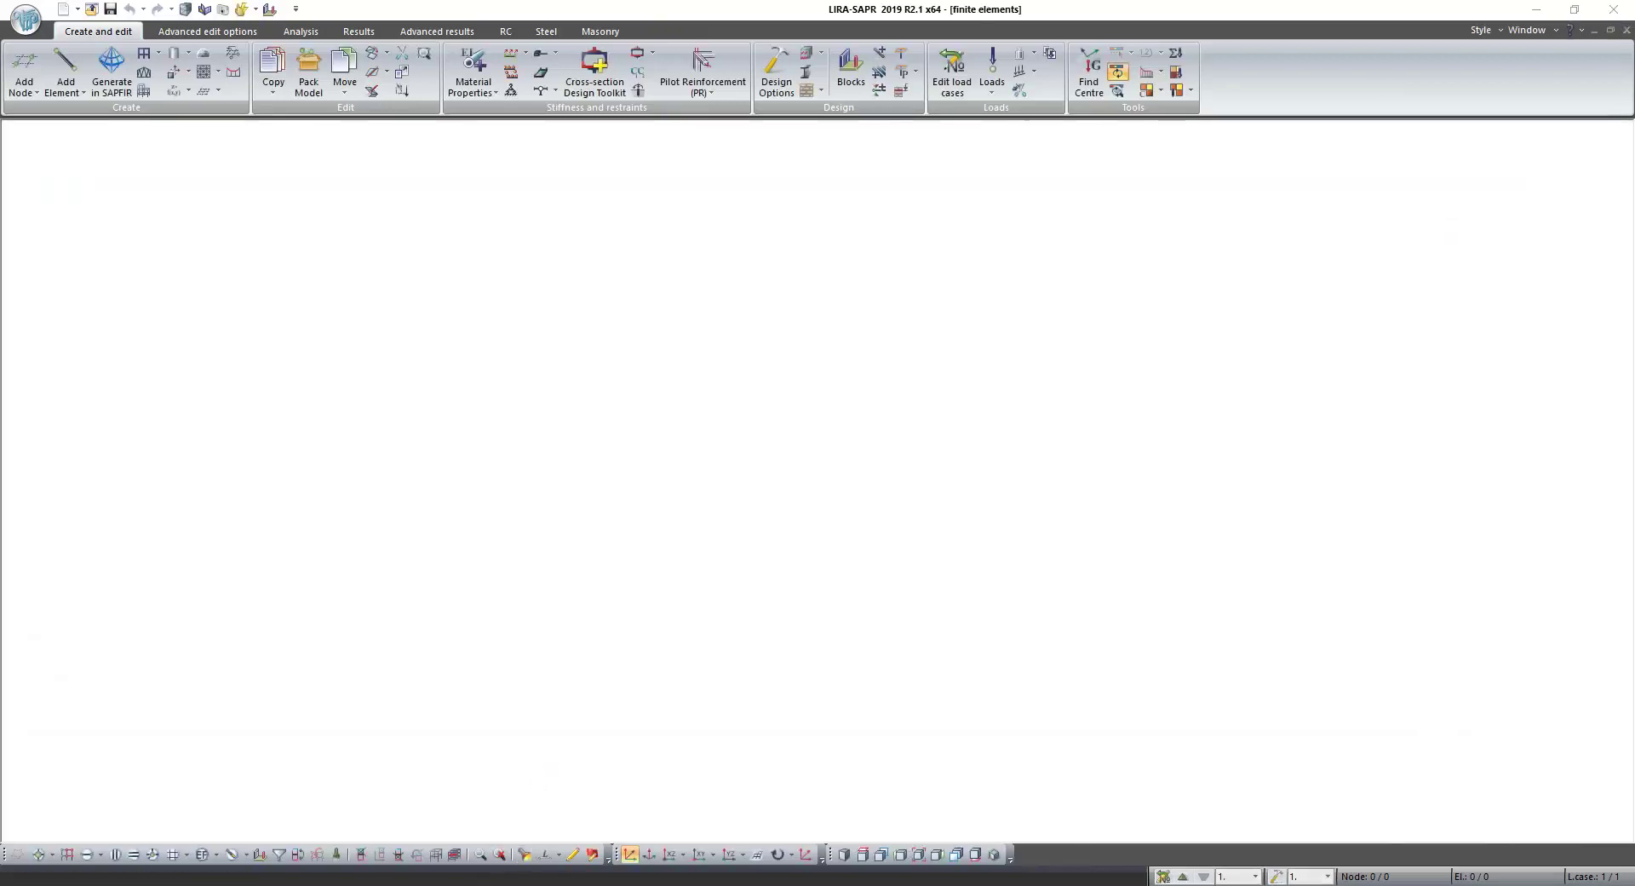
Switch to Windows Photos to view the Урок 2.jpg reference image of result plots
{"action": "key", "text": "alt+Tab"}
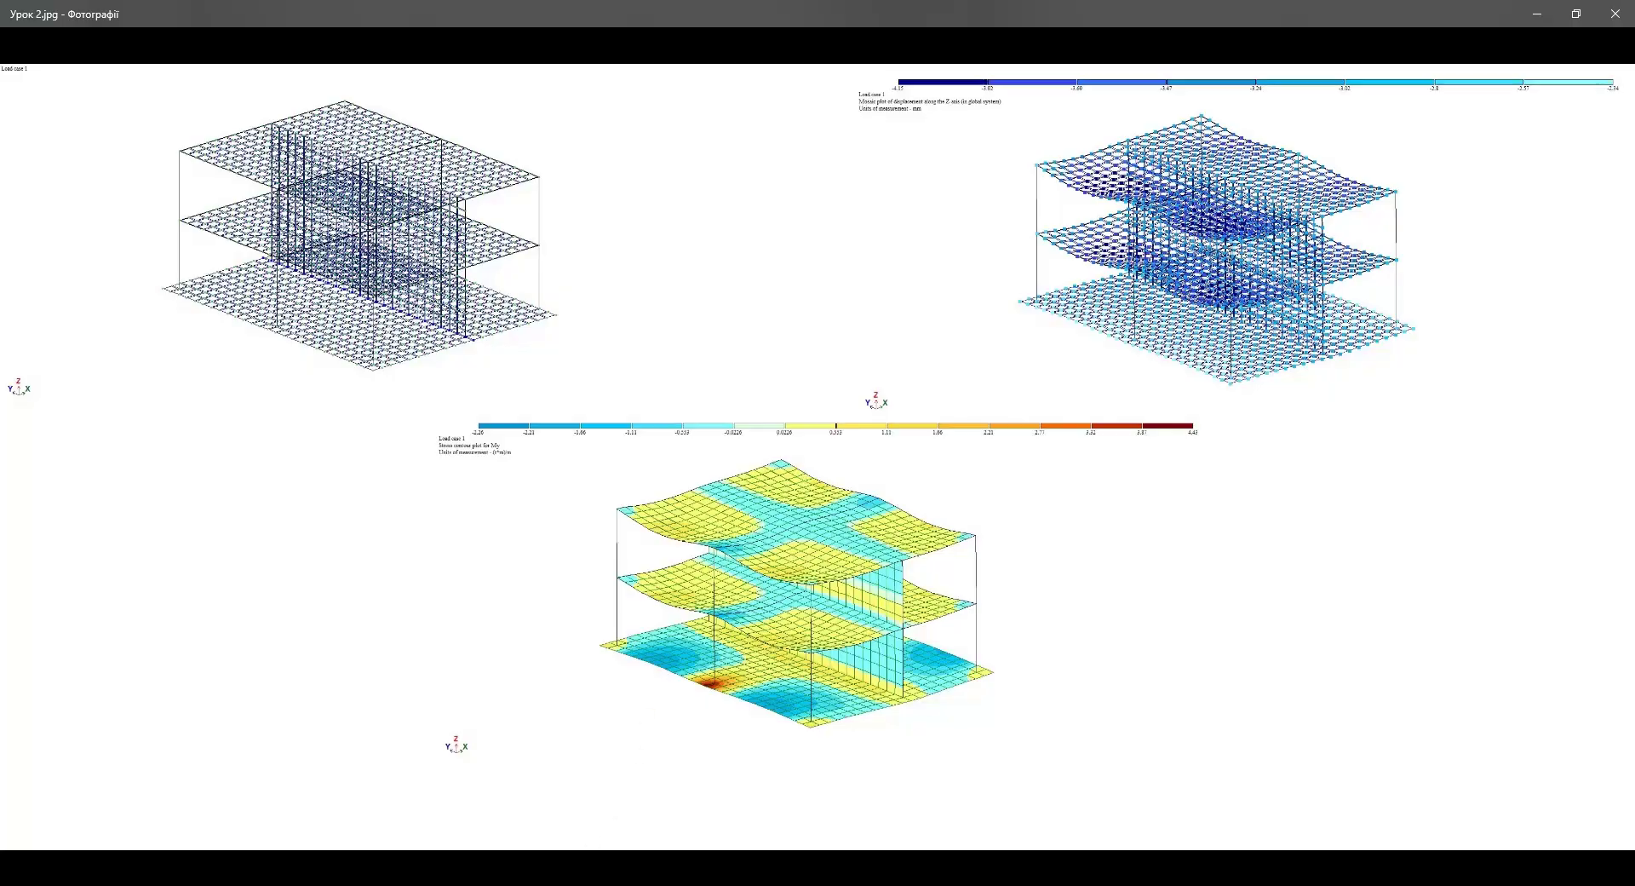
Return to LIRA-SAPR, open Add Node by Coordinates, then close it, leaving the model empty
{"action": "key", "text": "alt+Tab"}
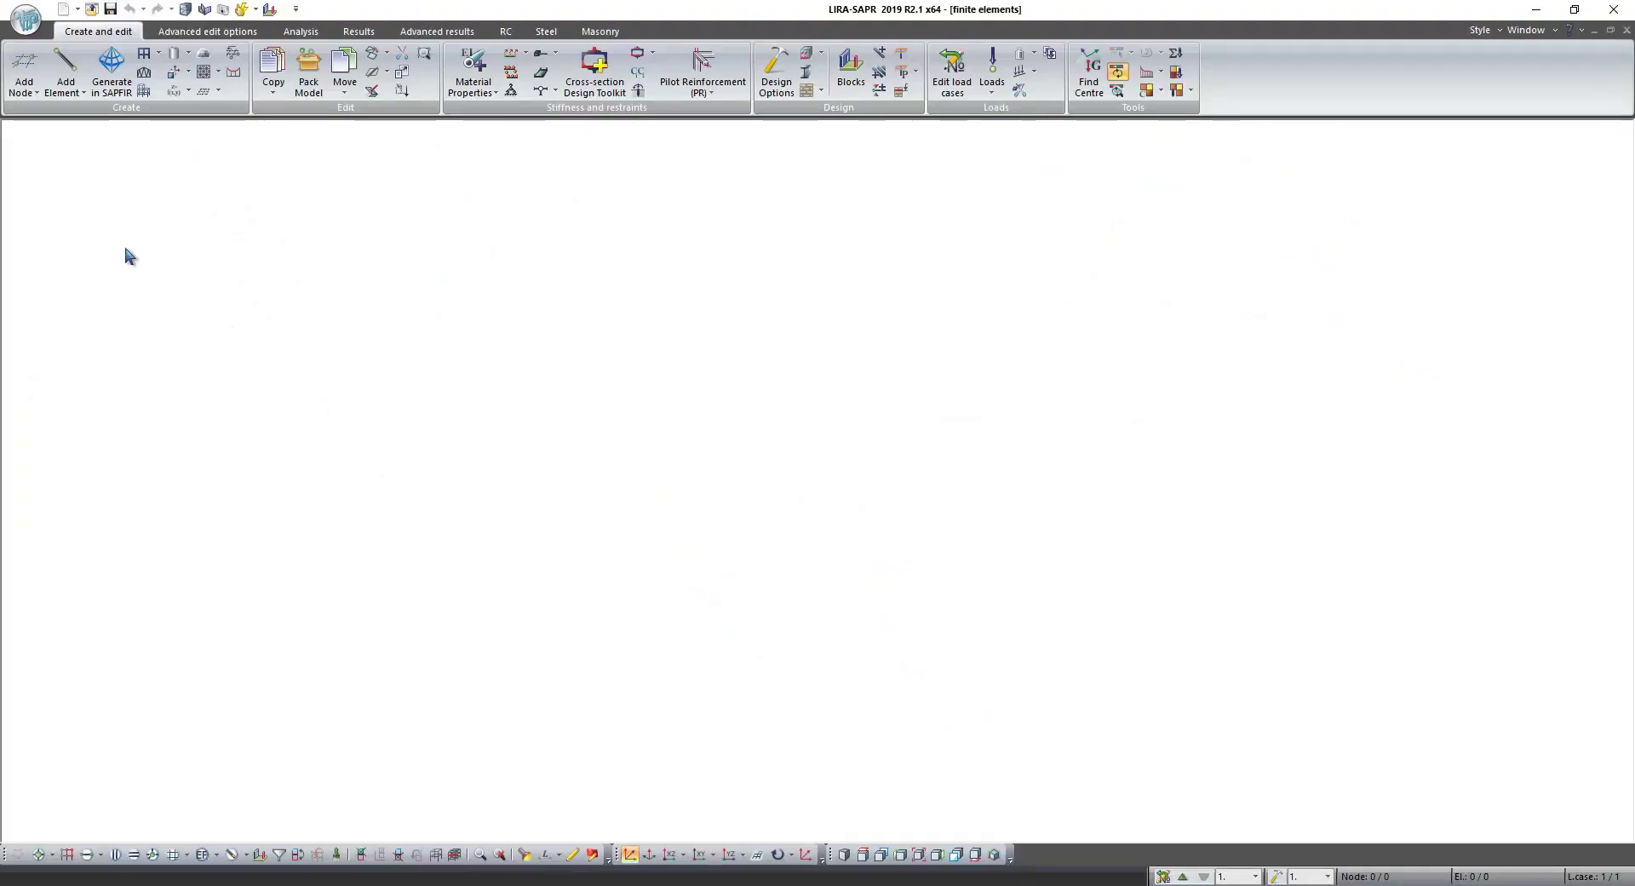
{"action": "left_click", "coordinate": [23, 87]}
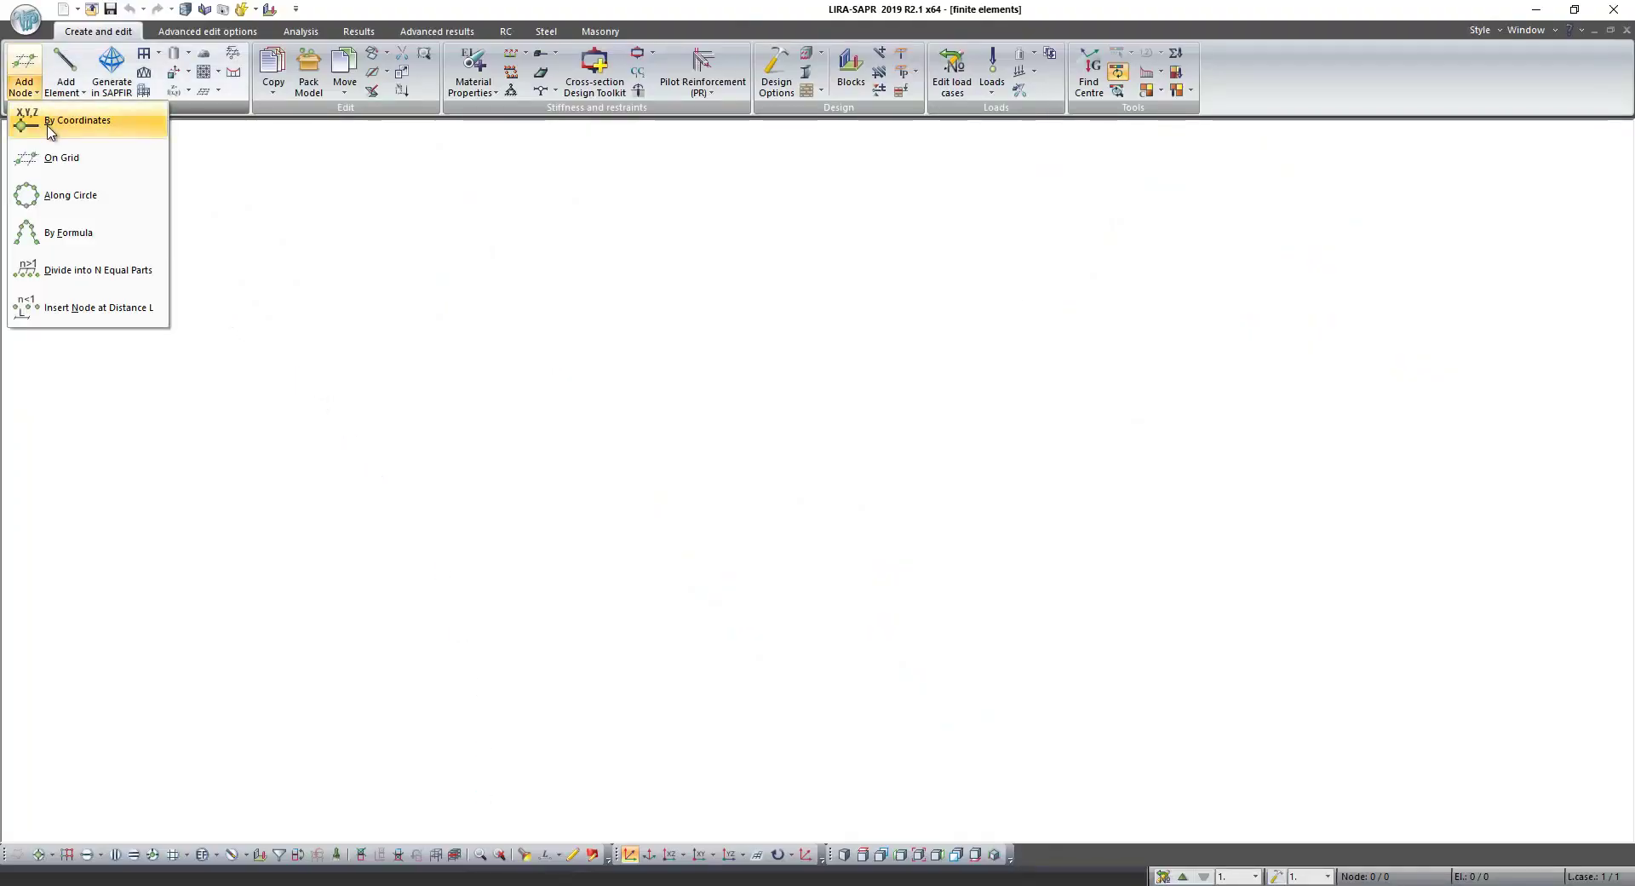
{"action": "left_click", "coordinate": [48, 128]}
{"action": "left_click_drag", "start_coordinate": [70, 136], "coordinate": [314, 201]}
{"action": "left_click", "coordinate": [261, 412]}
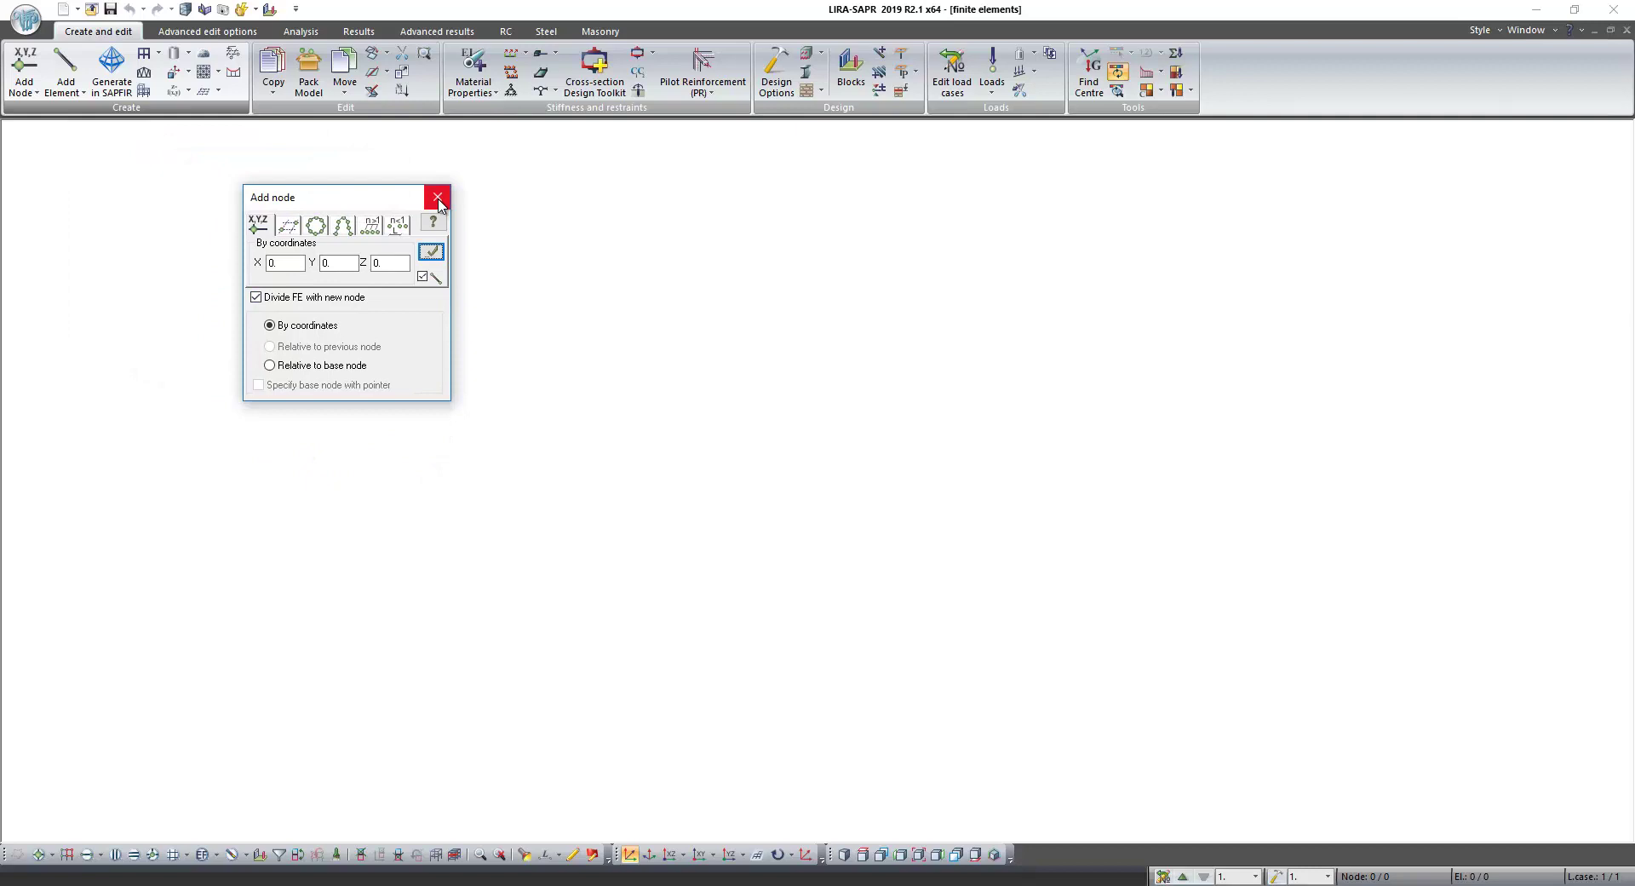
{"action": "left_click_drag", "start_coordinate": [432, 198], "coordinate": [281, 213]}
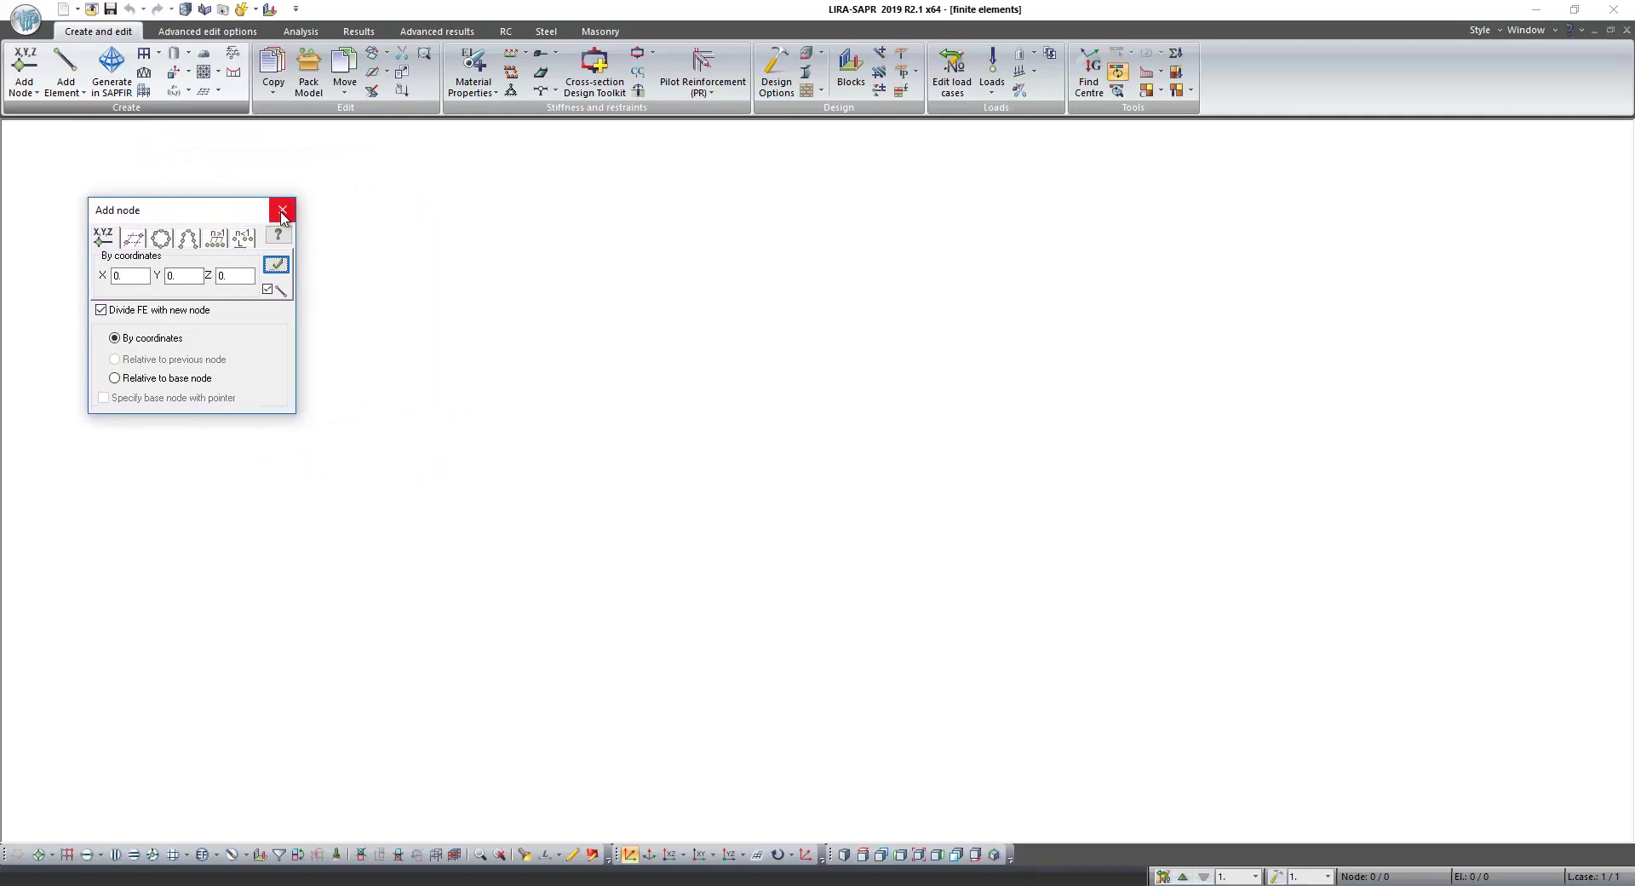
{"action": "left_click", "coordinate": [281, 213]}
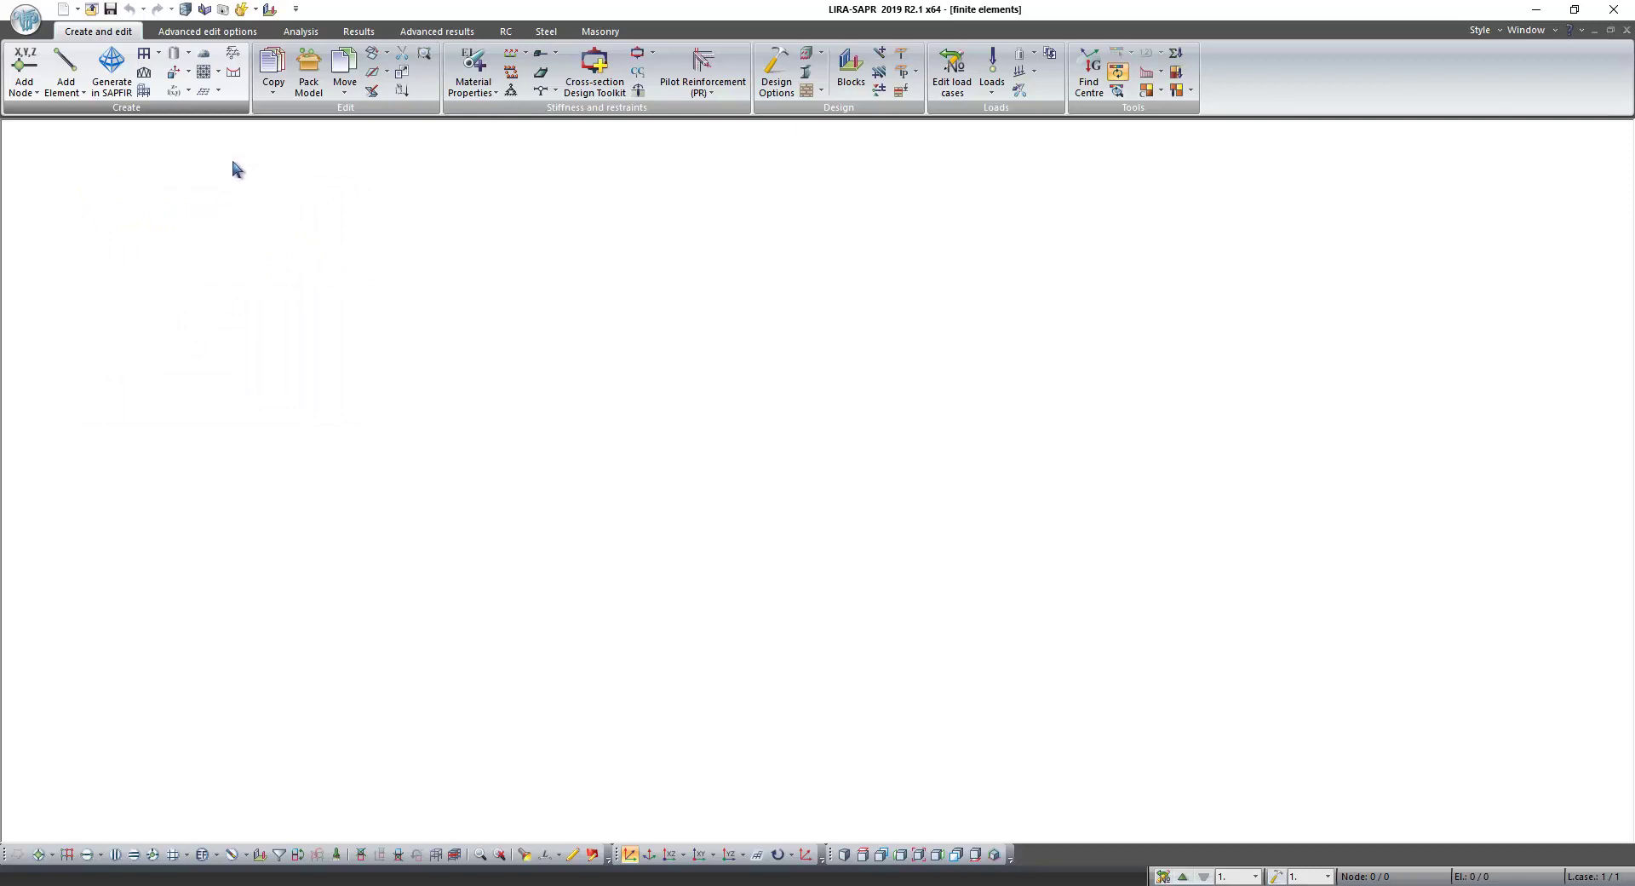
In Create plane fragments and grids, uncheck Specify with pointer and set first-axis spacing 1.00 × 10
{"action": "left_click", "coordinate": [205, 92]}
{"action": "left_click_drag", "start_coordinate": [192, 136], "coordinate": [509, 219]}
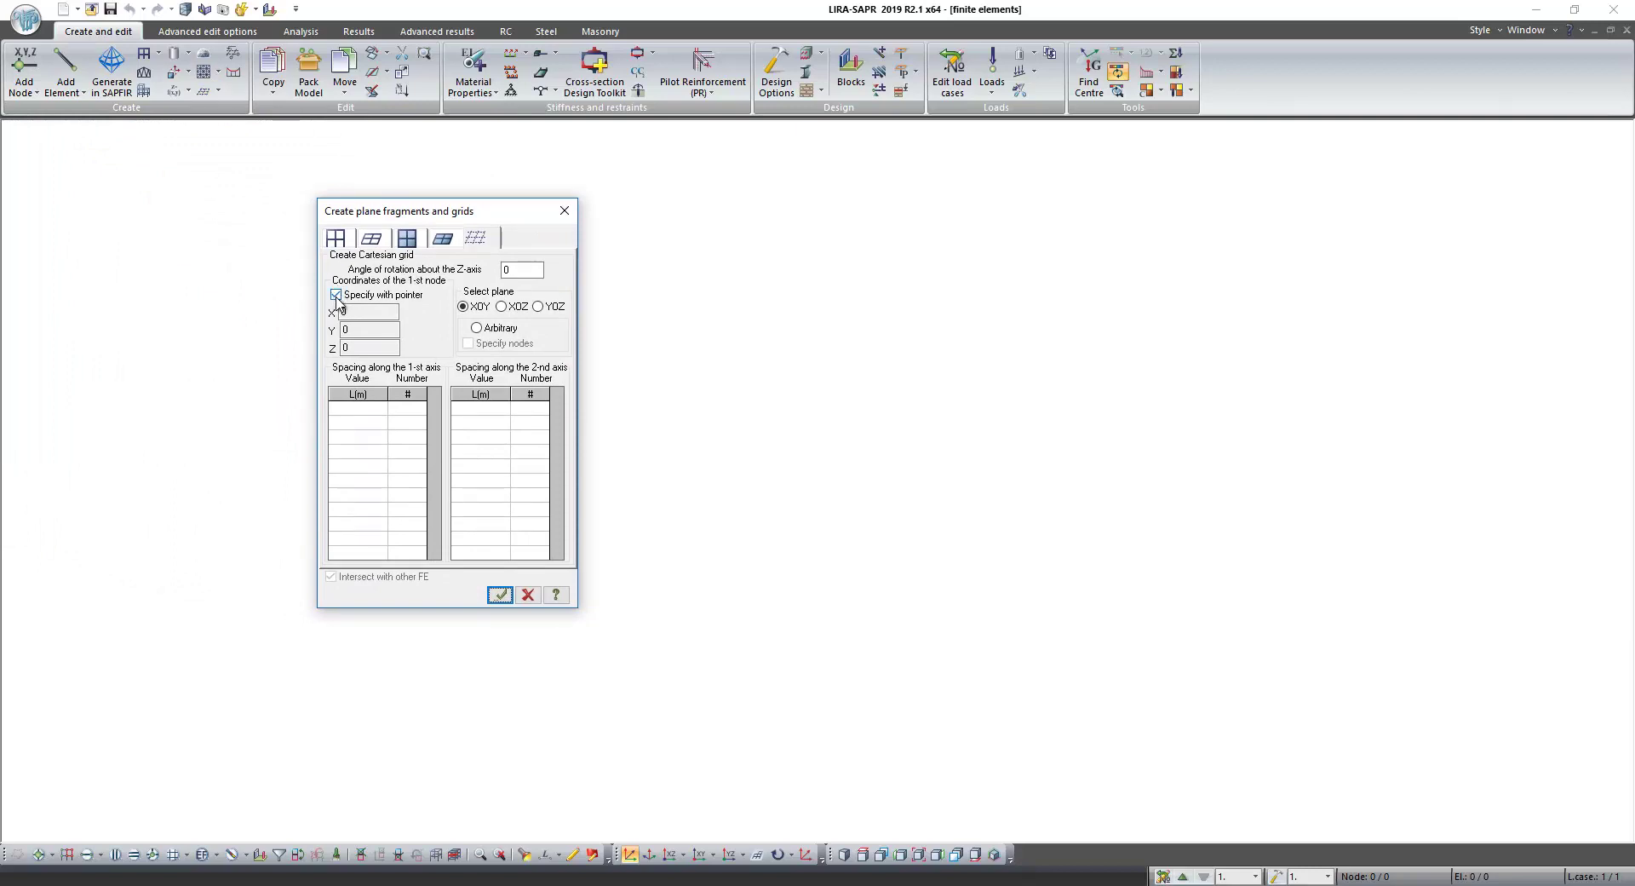
{"action": "left_click", "coordinate": [338, 297]}
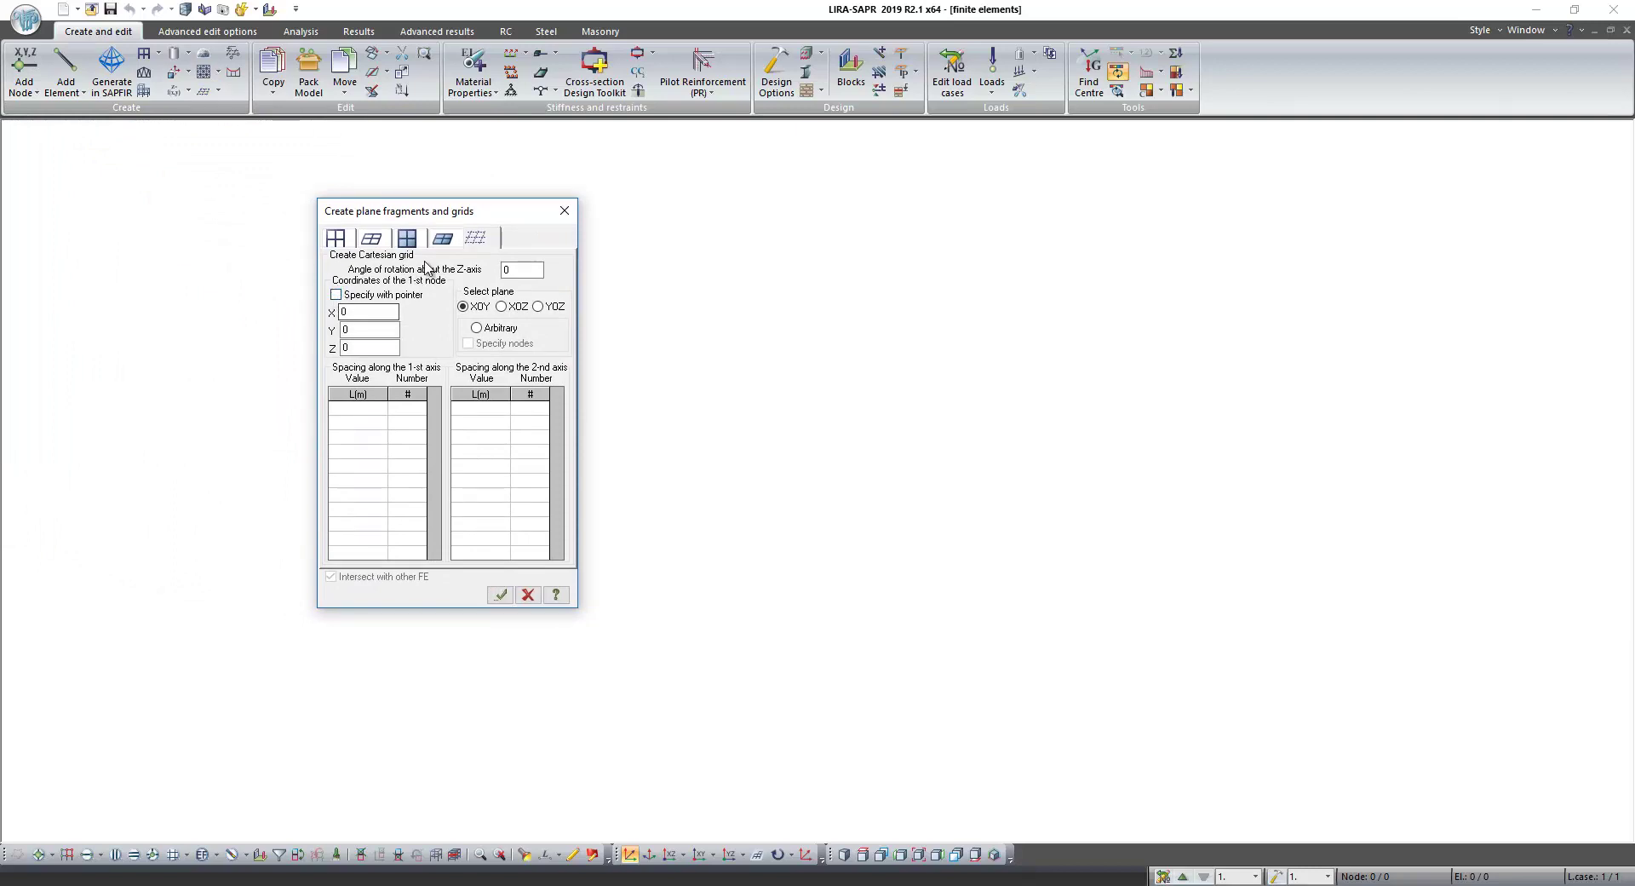
{"action": "left_click_drag", "start_coordinate": [421, 212], "coordinate": [408, 171]}
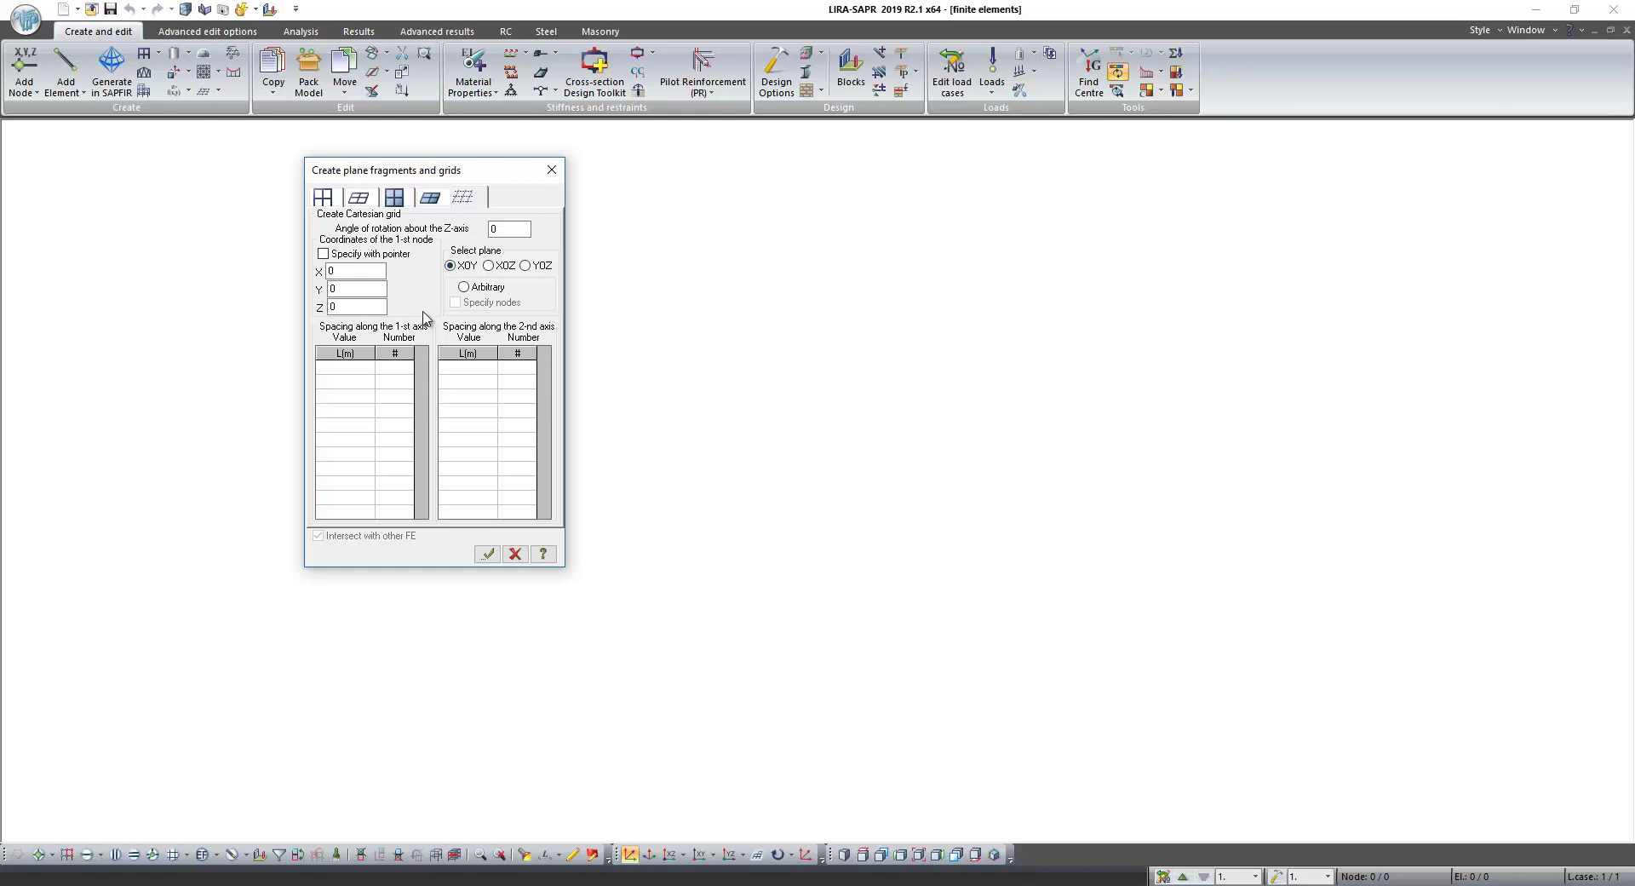
{"action": "left_click", "coordinate": [355, 367]}
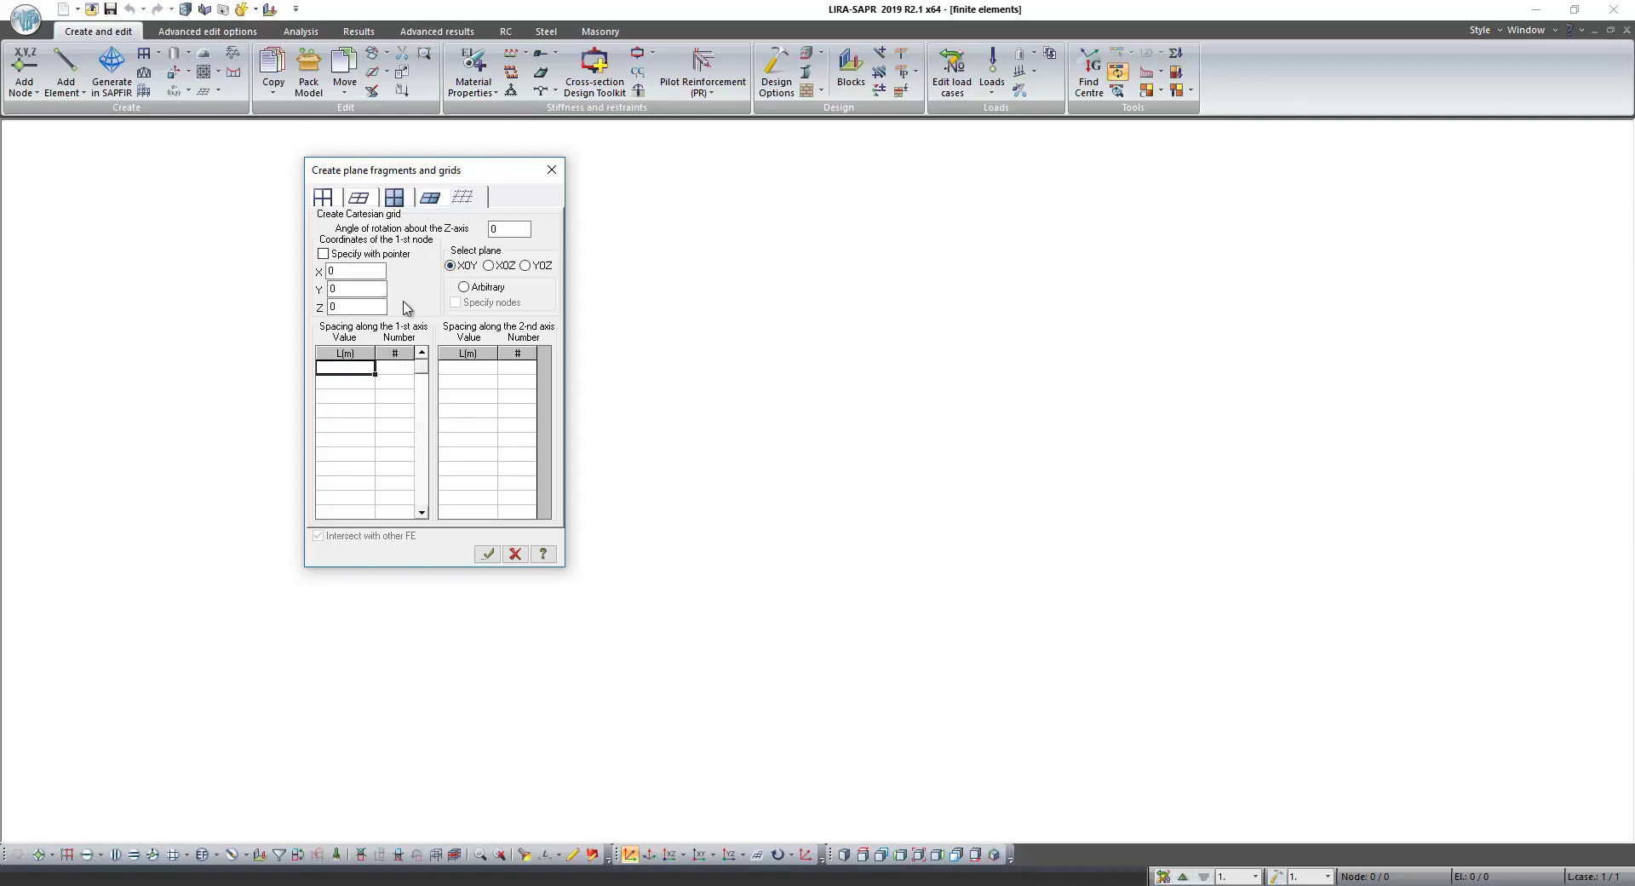
{"action": "type", "text": "1"}
{"action": "key", "text": "Tab"}
{"action": "type", "text": "10"}
{"action": "key", "text": "Tab"}
Set second-axis spacing to 1.00 × 10 and apply to generate the XOY grid
{"action": "left_click", "coordinate": [468, 368]}
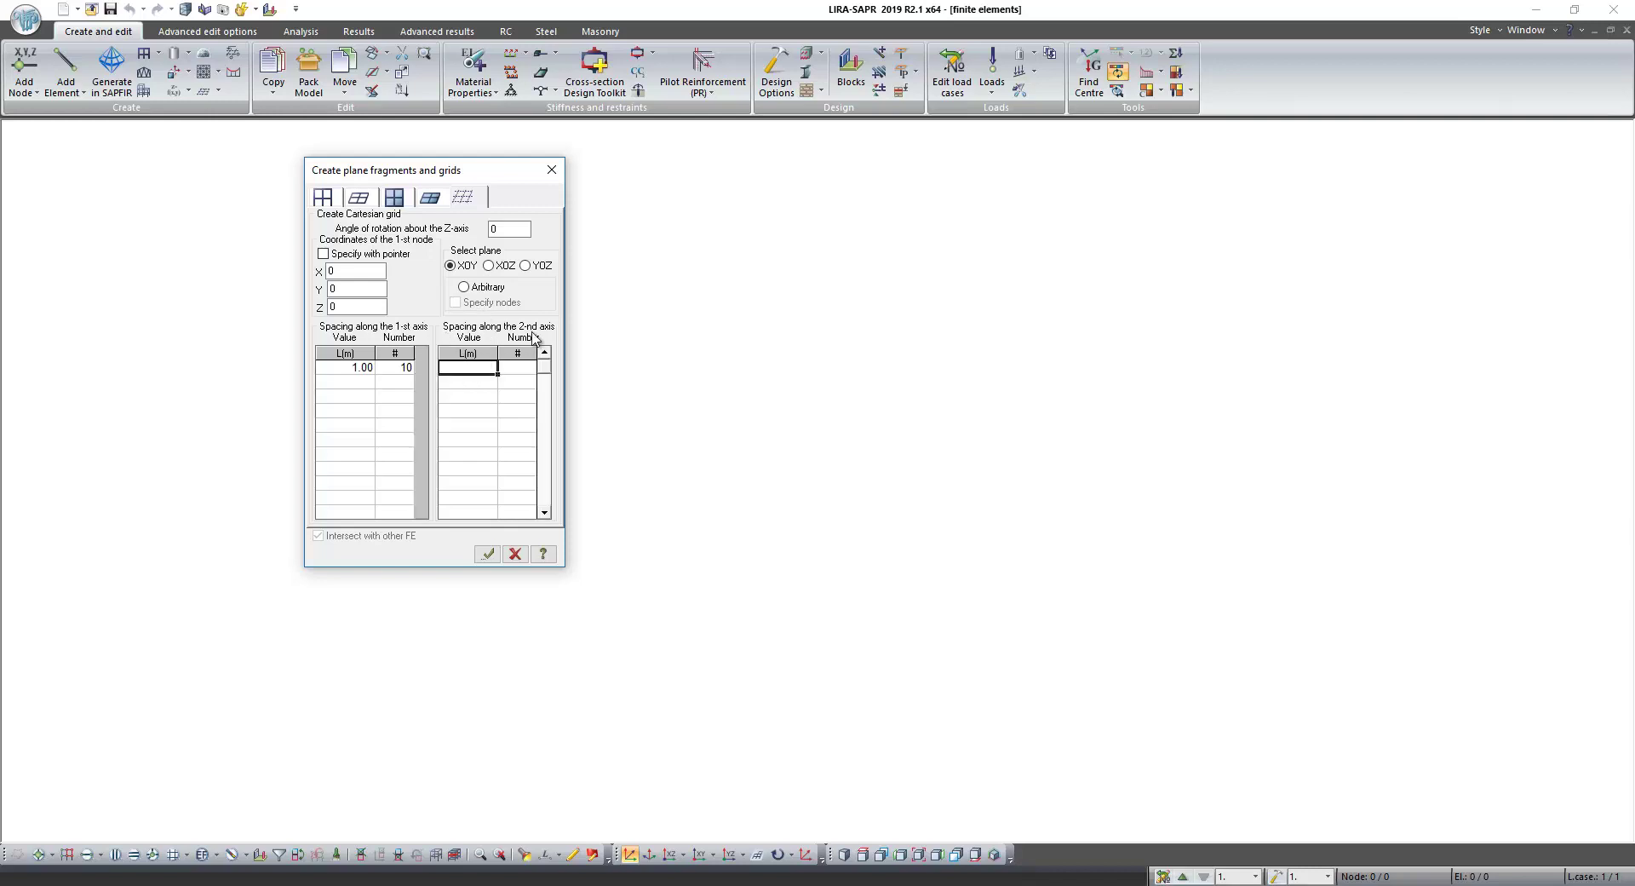
{"action": "type", "text": "1"}
{"action": "key", "text": "Tab"}
{"action": "type", "text": "1"}
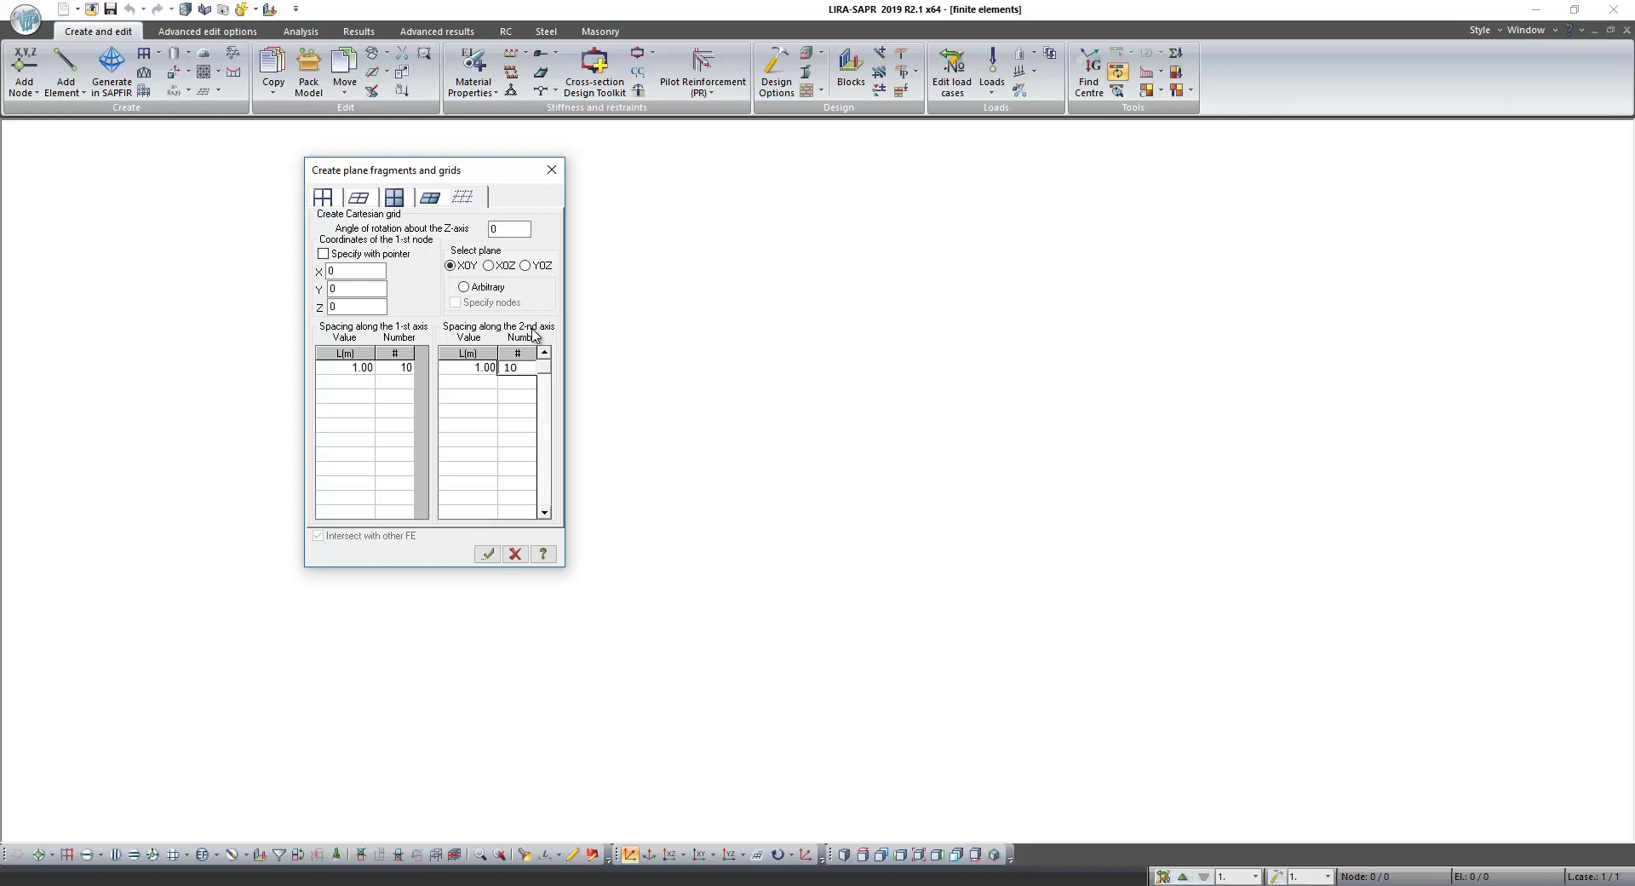
{"action": "left_click", "coordinate": [486, 410]}
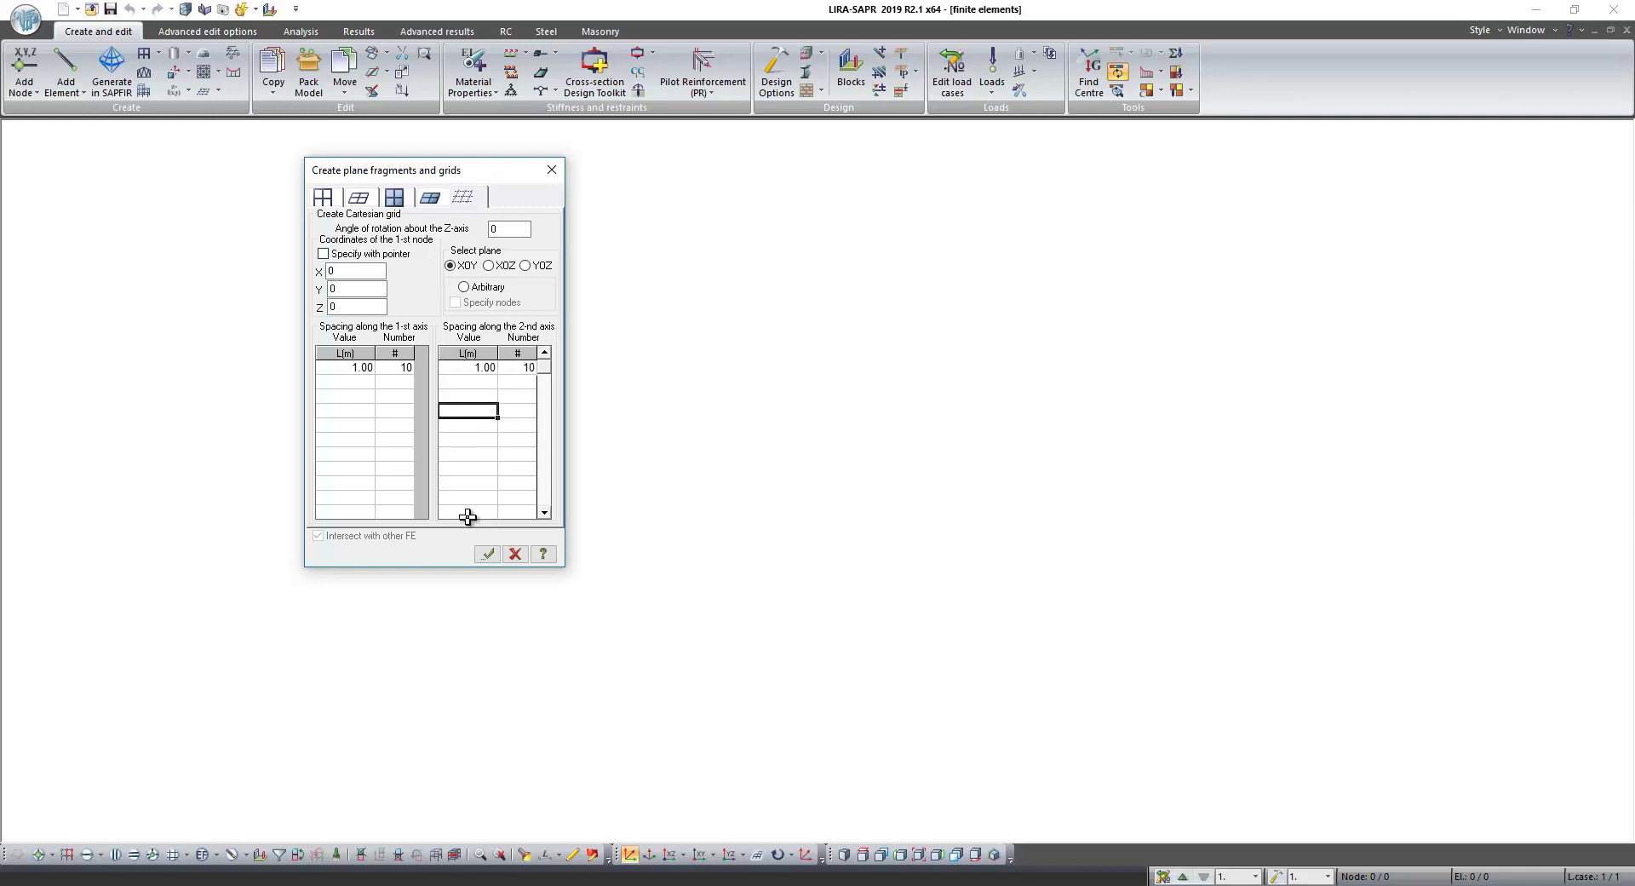
{"action": "left_click", "coordinate": [487, 553]}
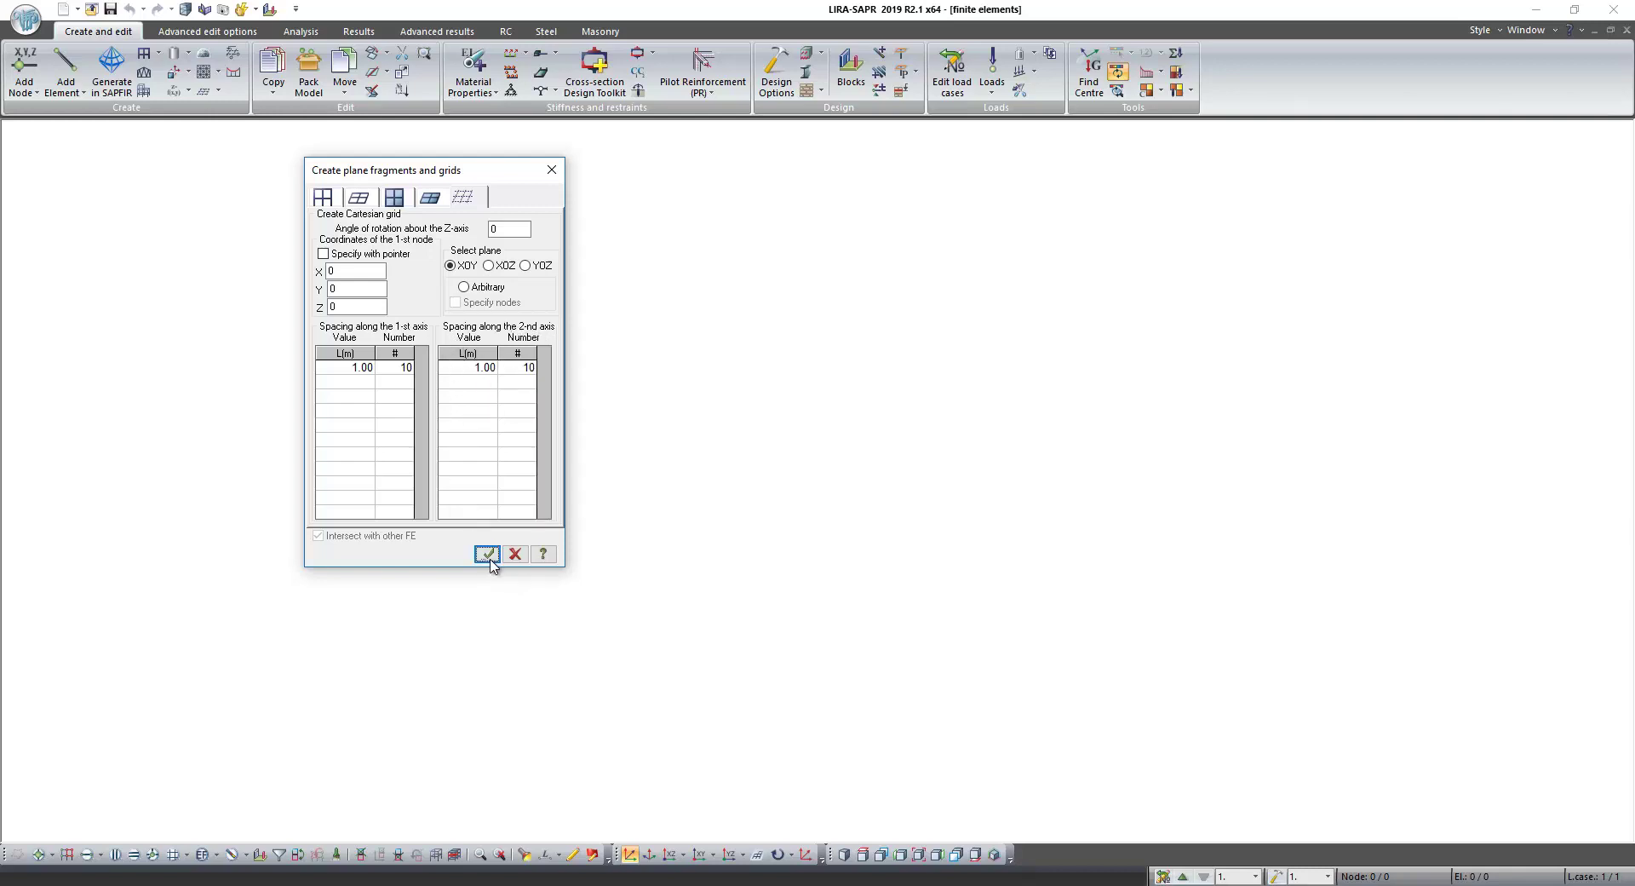
Close the grid dialog and add nodes On Grid at four bottom-edge points
{"action": "left_click", "coordinate": [552, 173]}
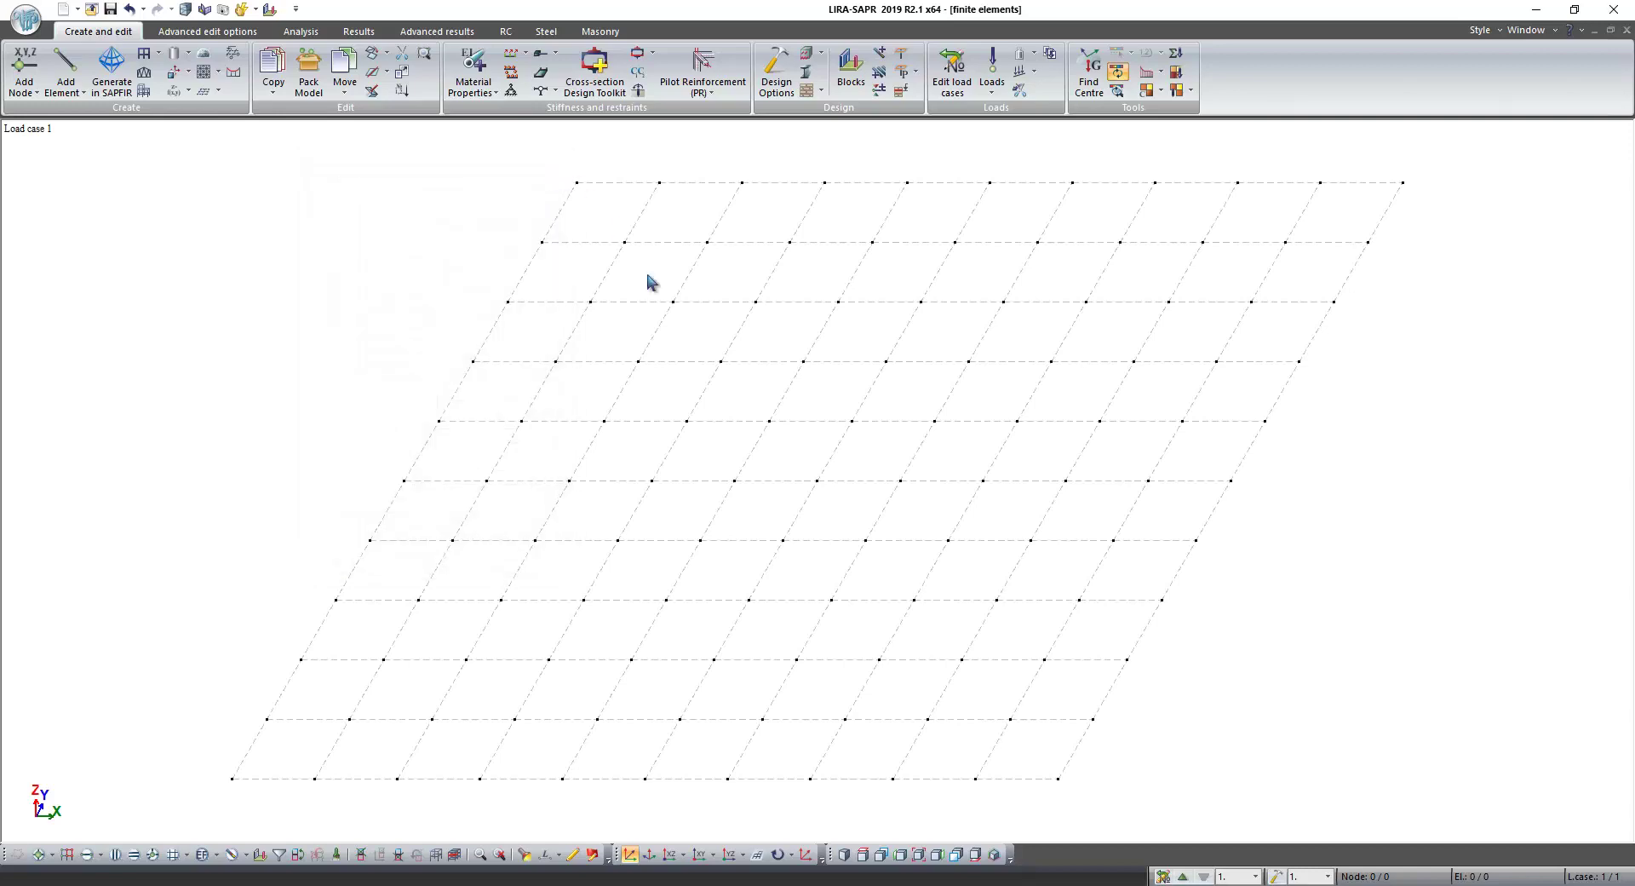
{"action": "scroll", "coordinate": [777, 575], "scroll_direction": "down", "scroll_amount": 2}
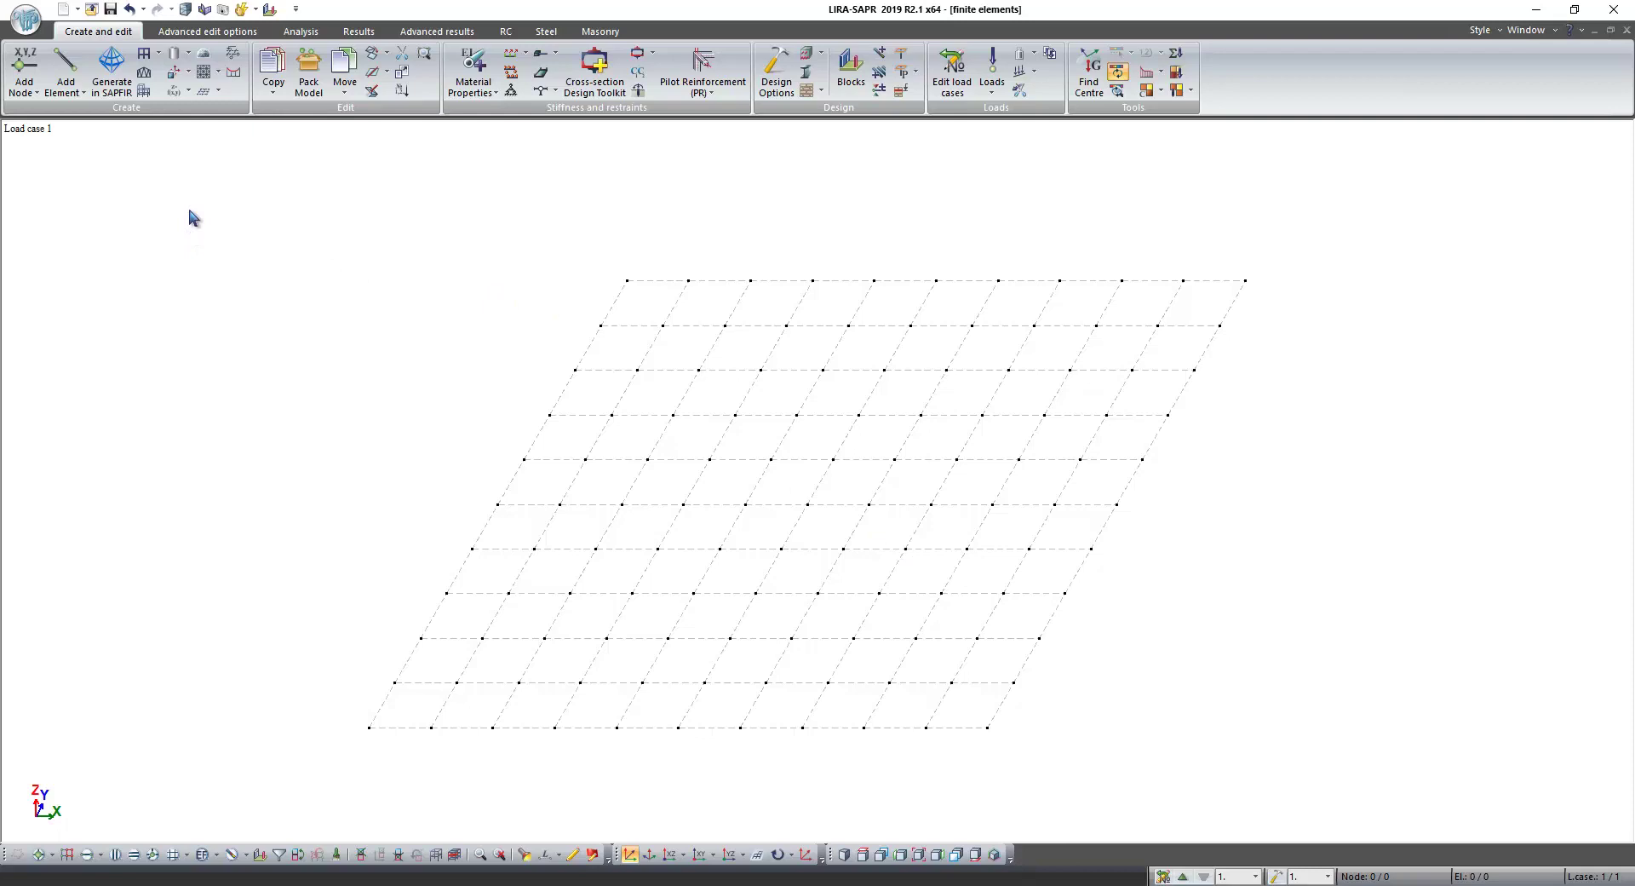
{"action": "left_click", "coordinate": [35, 95]}
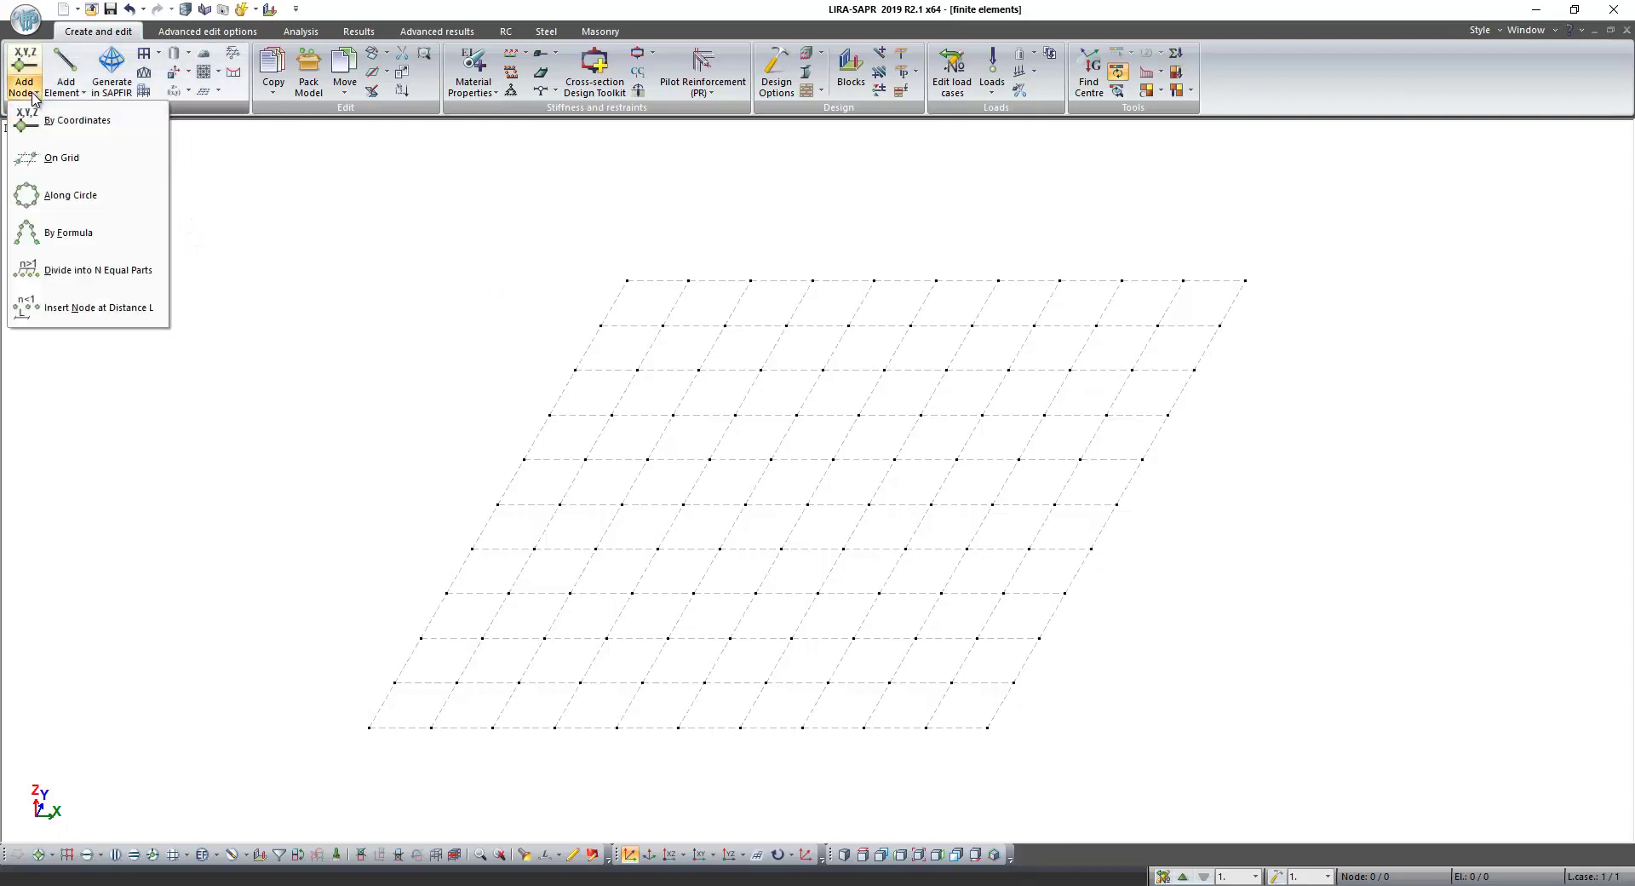
{"action": "left_click", "coordinate": [77, 162]}
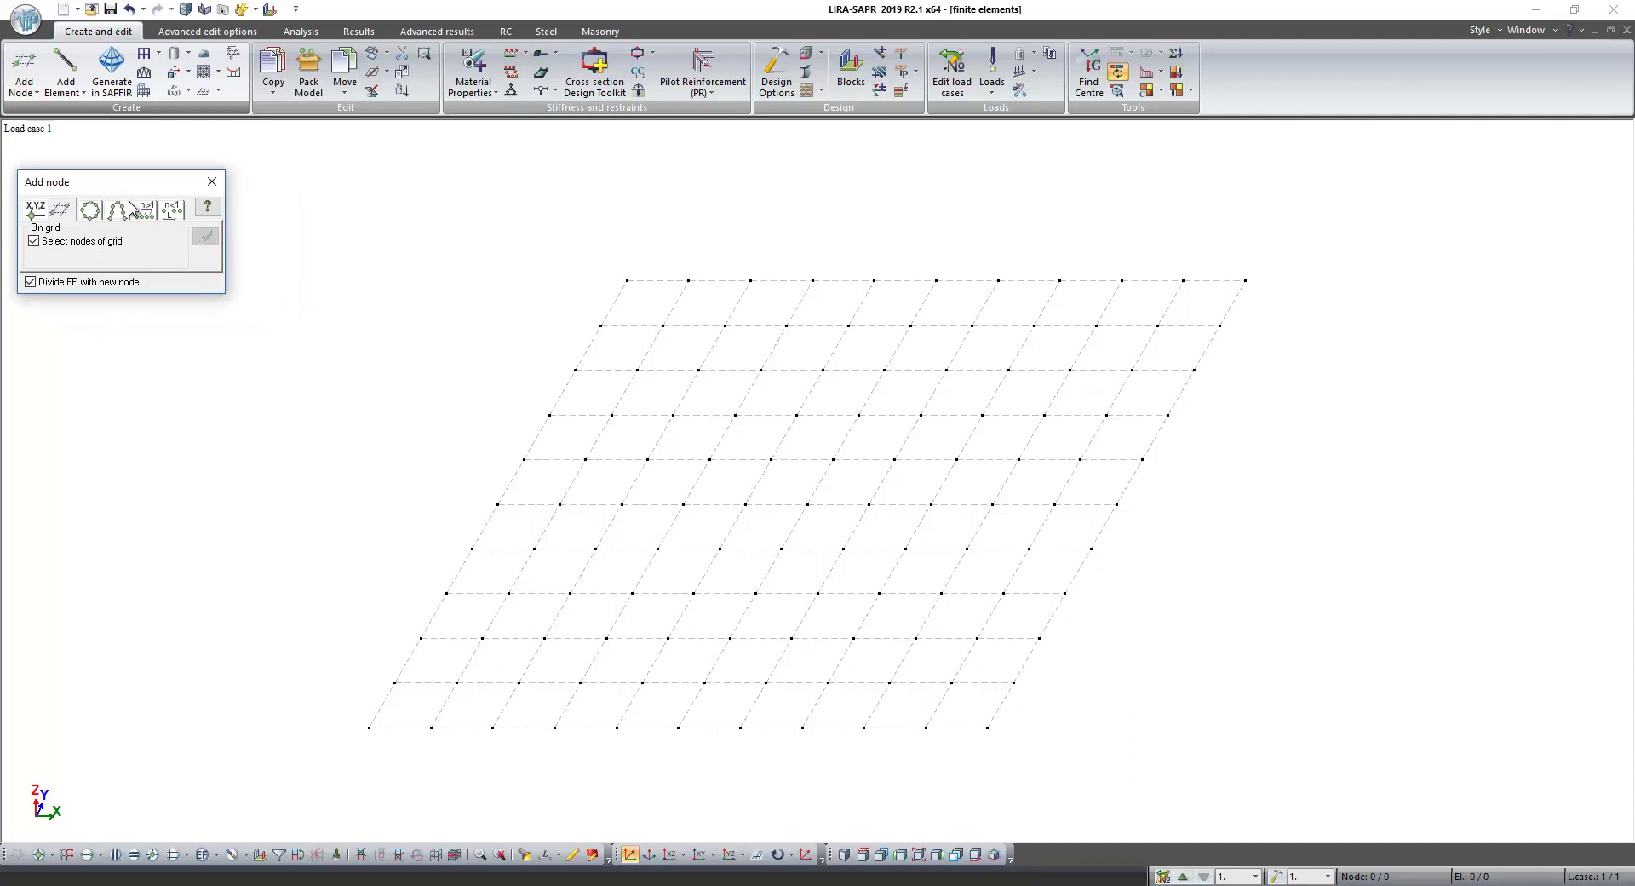
{"action": "left_click", "coordinate": [370, 728]}
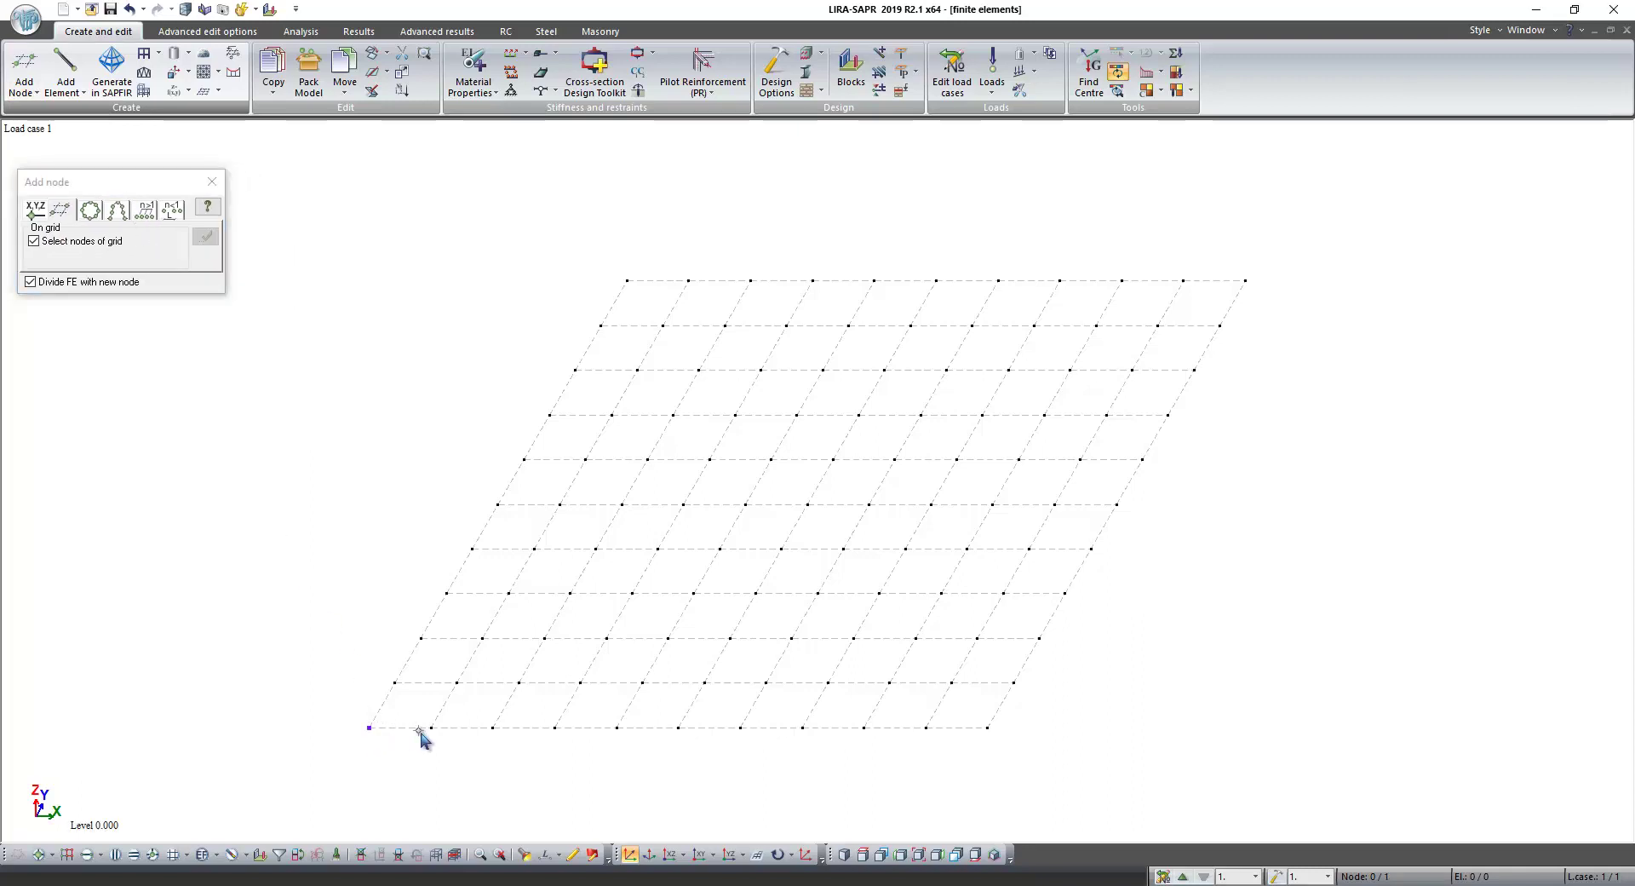
{"action": "left_click", "coordinate": [431, 727]}
{"action": "left_click", "coordinate": [492, 727]}
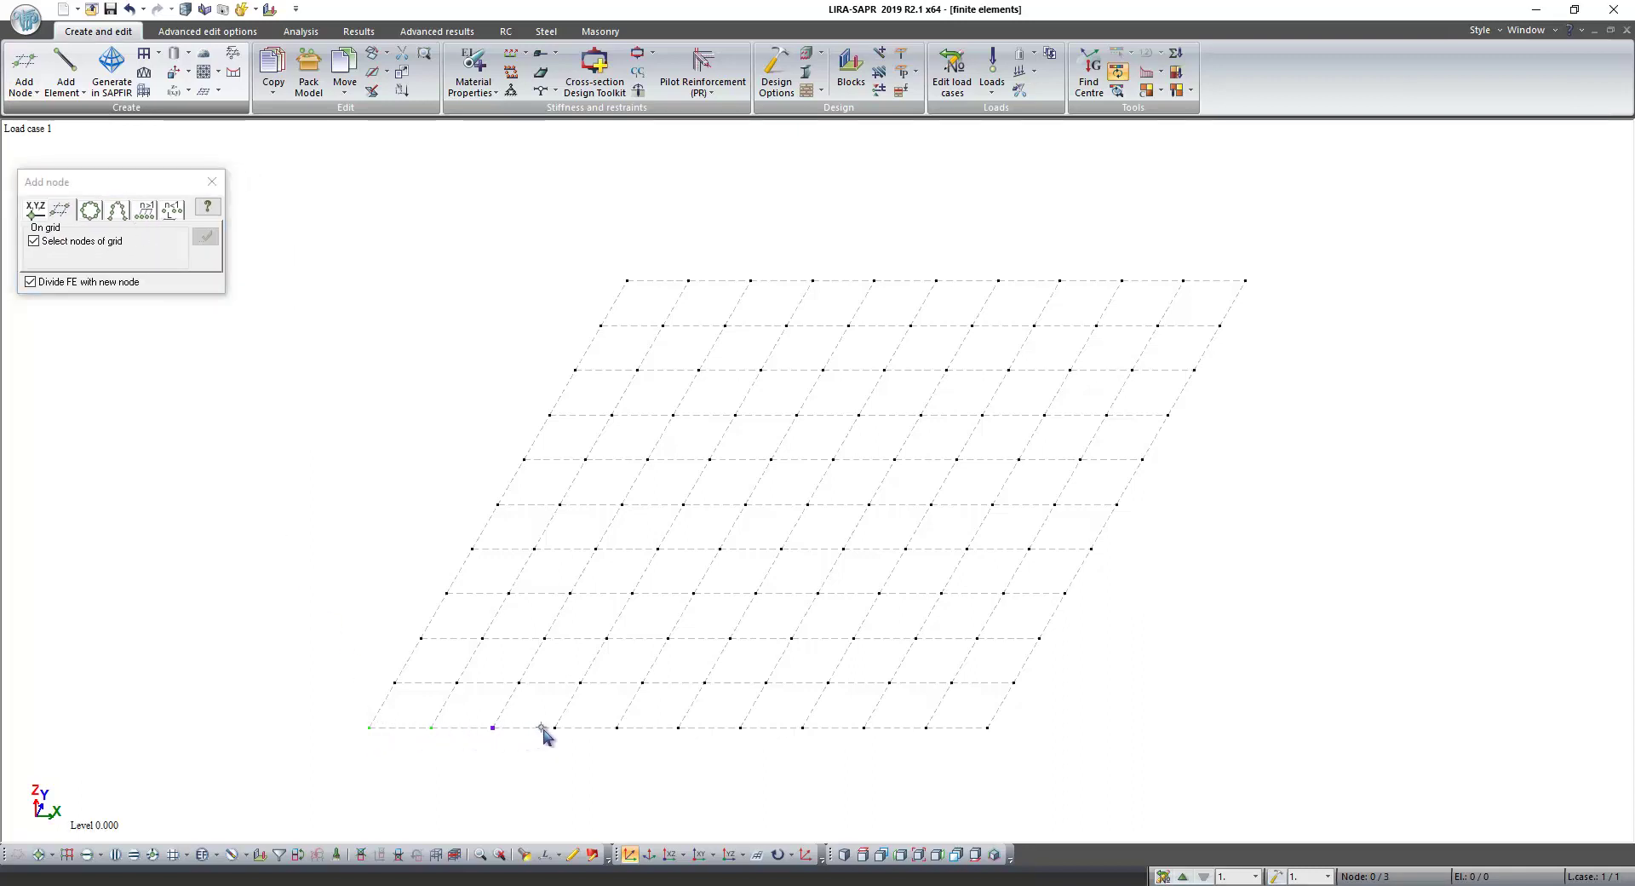
{"action": "left_click", "coordinate": [555, 727]}
Window-select the whole grid to place nodes at all 121 grid points
{"action": "left_click_drag", "start_coordinate": [269, 162], "coordinate": [1270, 768]}
{"action": "scroll", "coordinate": [1141, 649], "scroll_direction": "down", "scroll_amount": 2}
{"action": "scroll", "coordinate": [1142, 656], "scroll_direction": "up", "scroll_amount": 2}
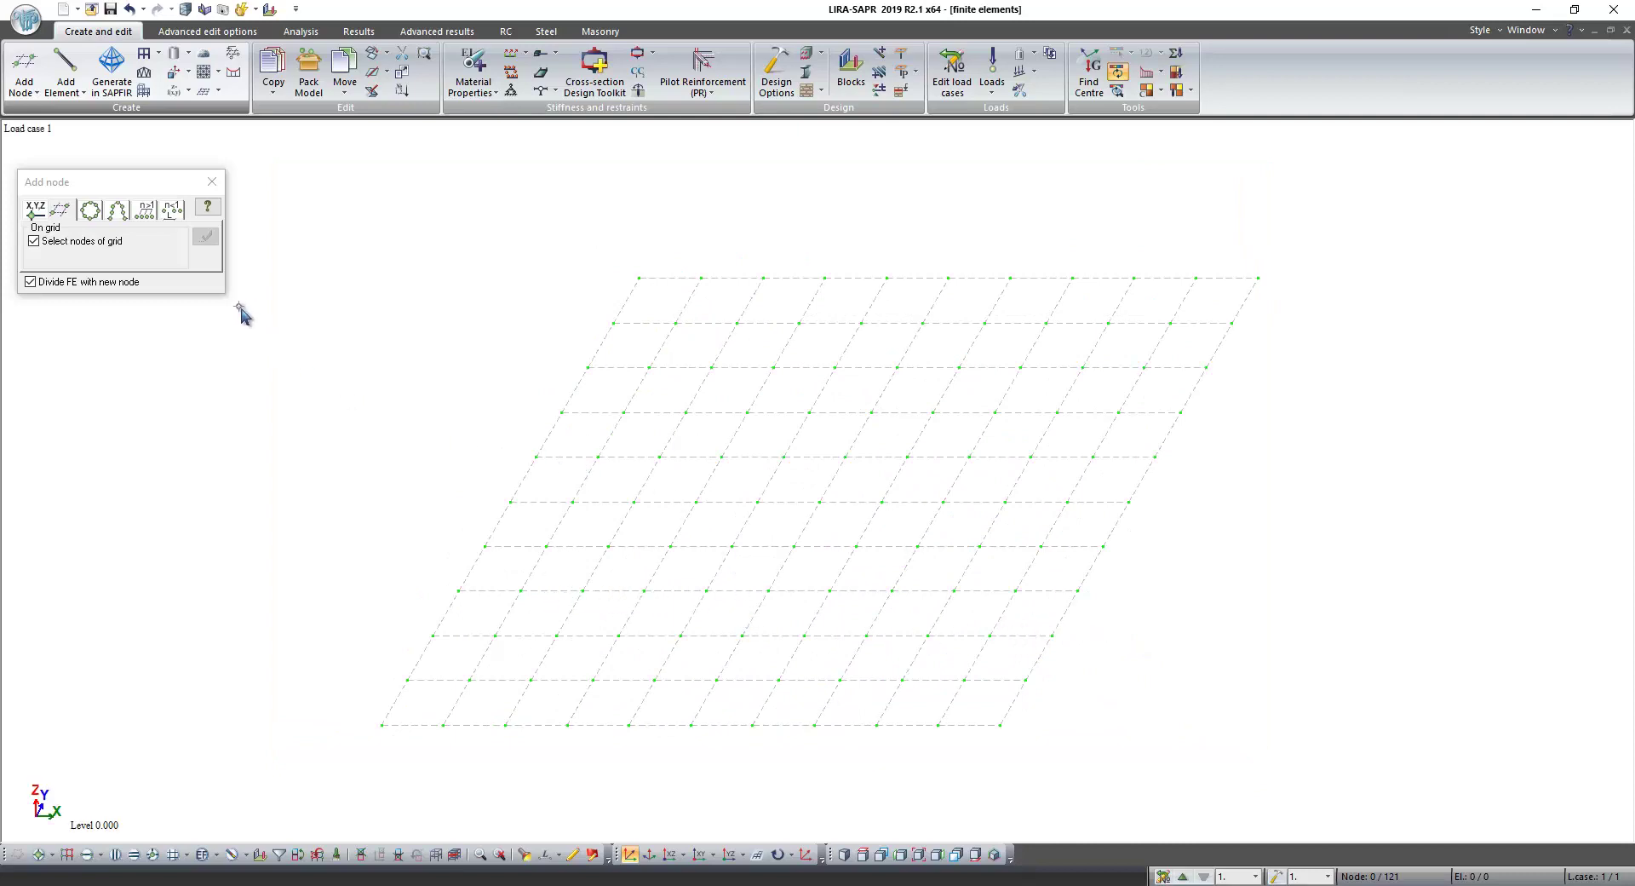
{"action": "left_click_drag", "start_coordinate": [159, 189], "coordinate": [142, 165]}
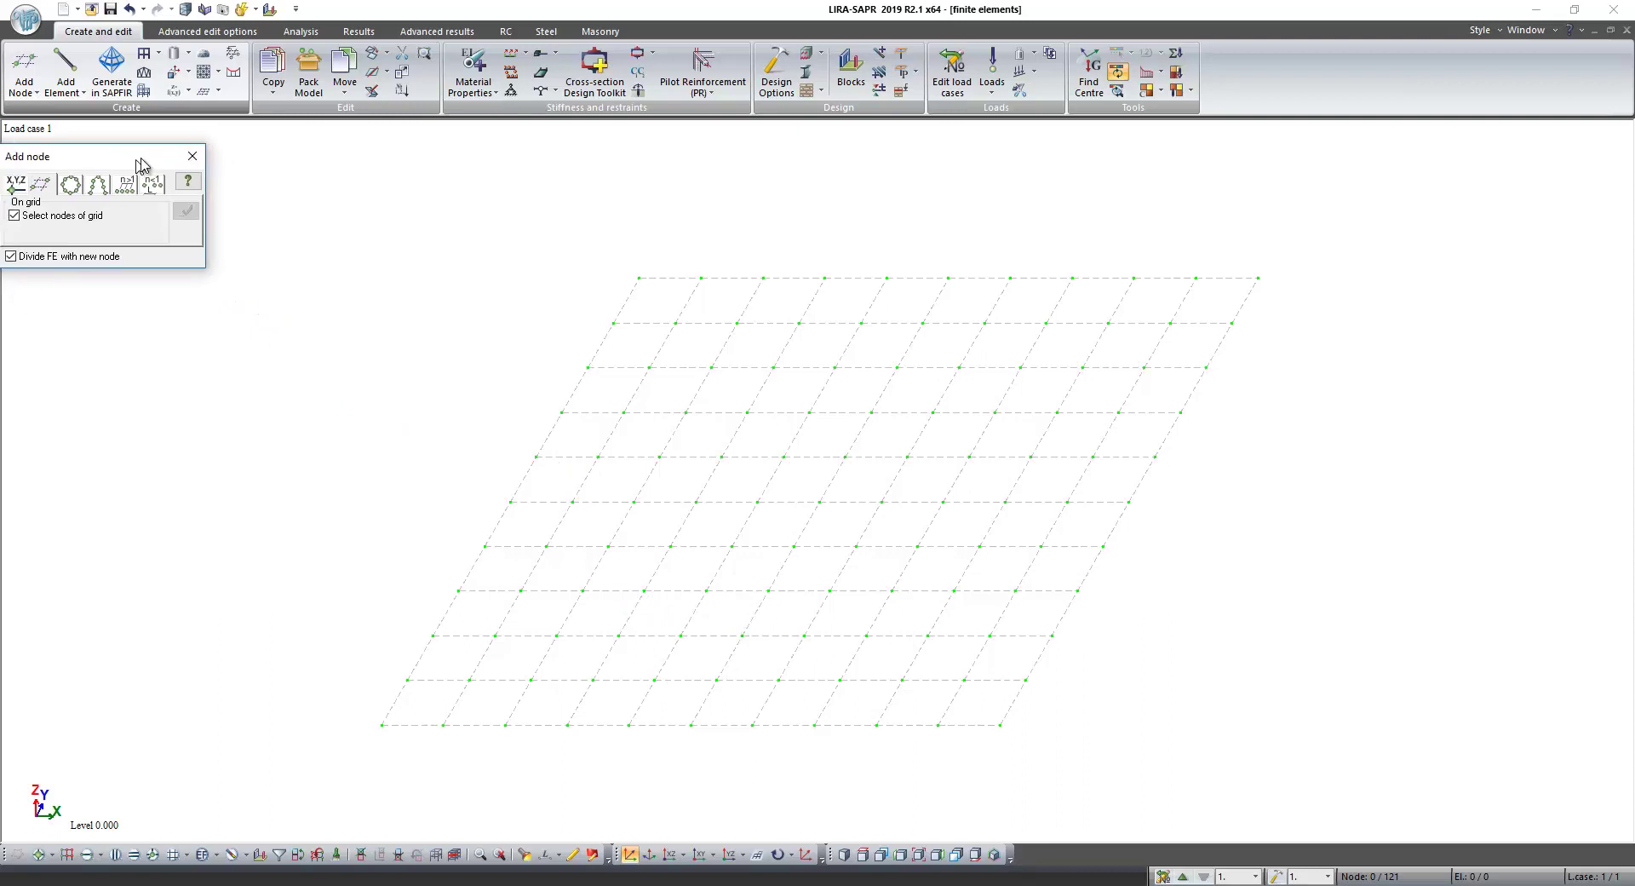
Add five bar elements from the bottom-left node up the left edge, the last turning inward
{"action": "left_click", "coordinate": [192, 156]}
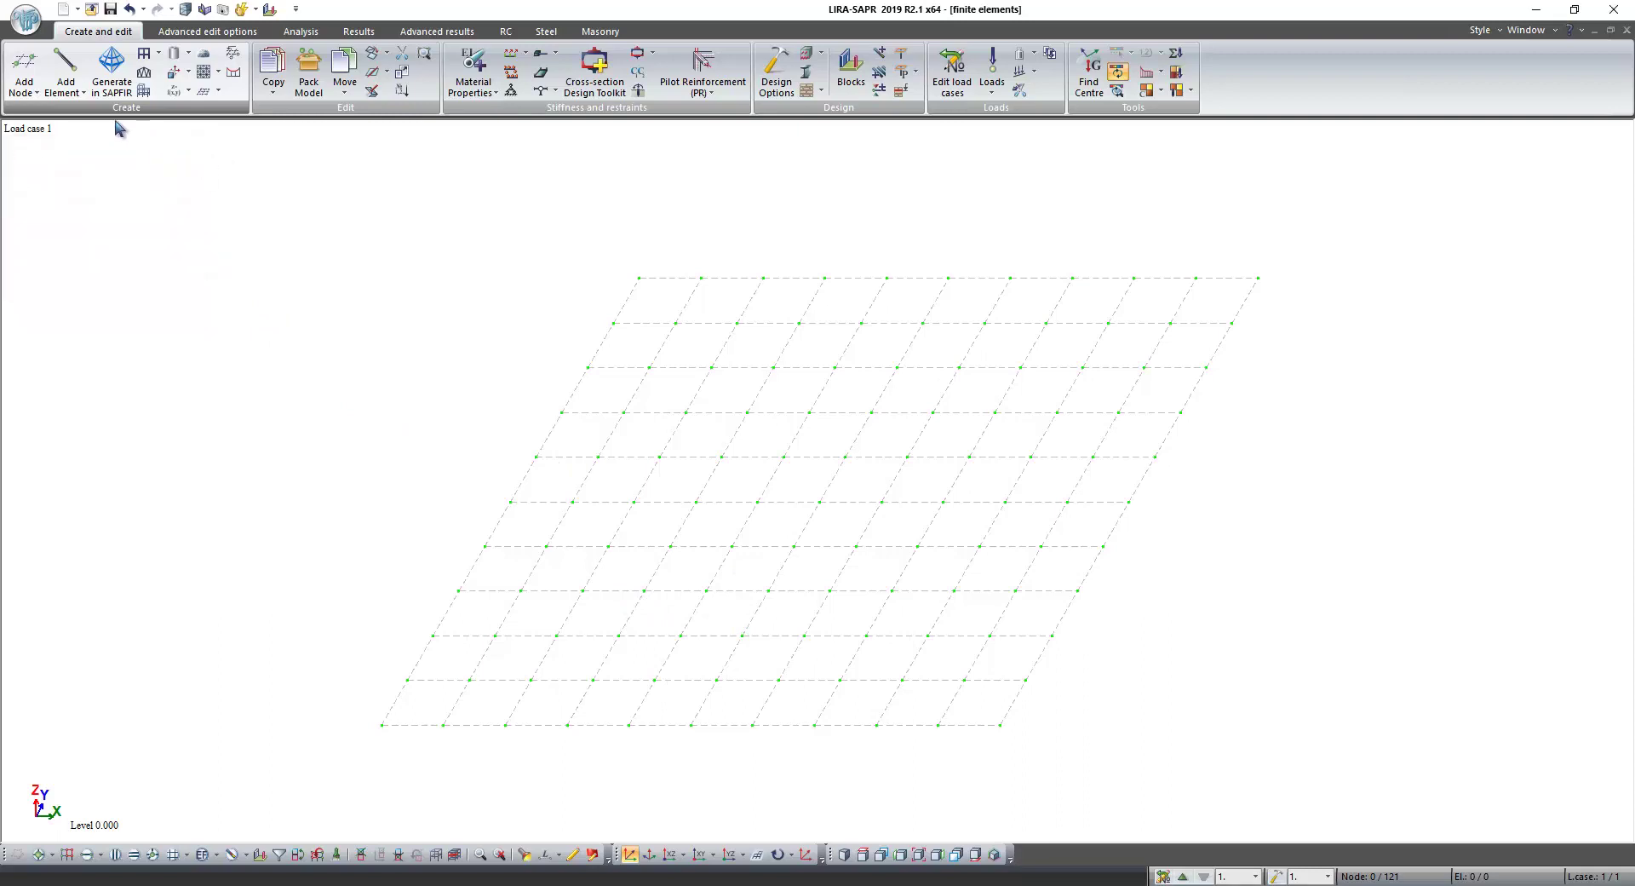
{"action": "left_click", "coordinate": [68, 101]}
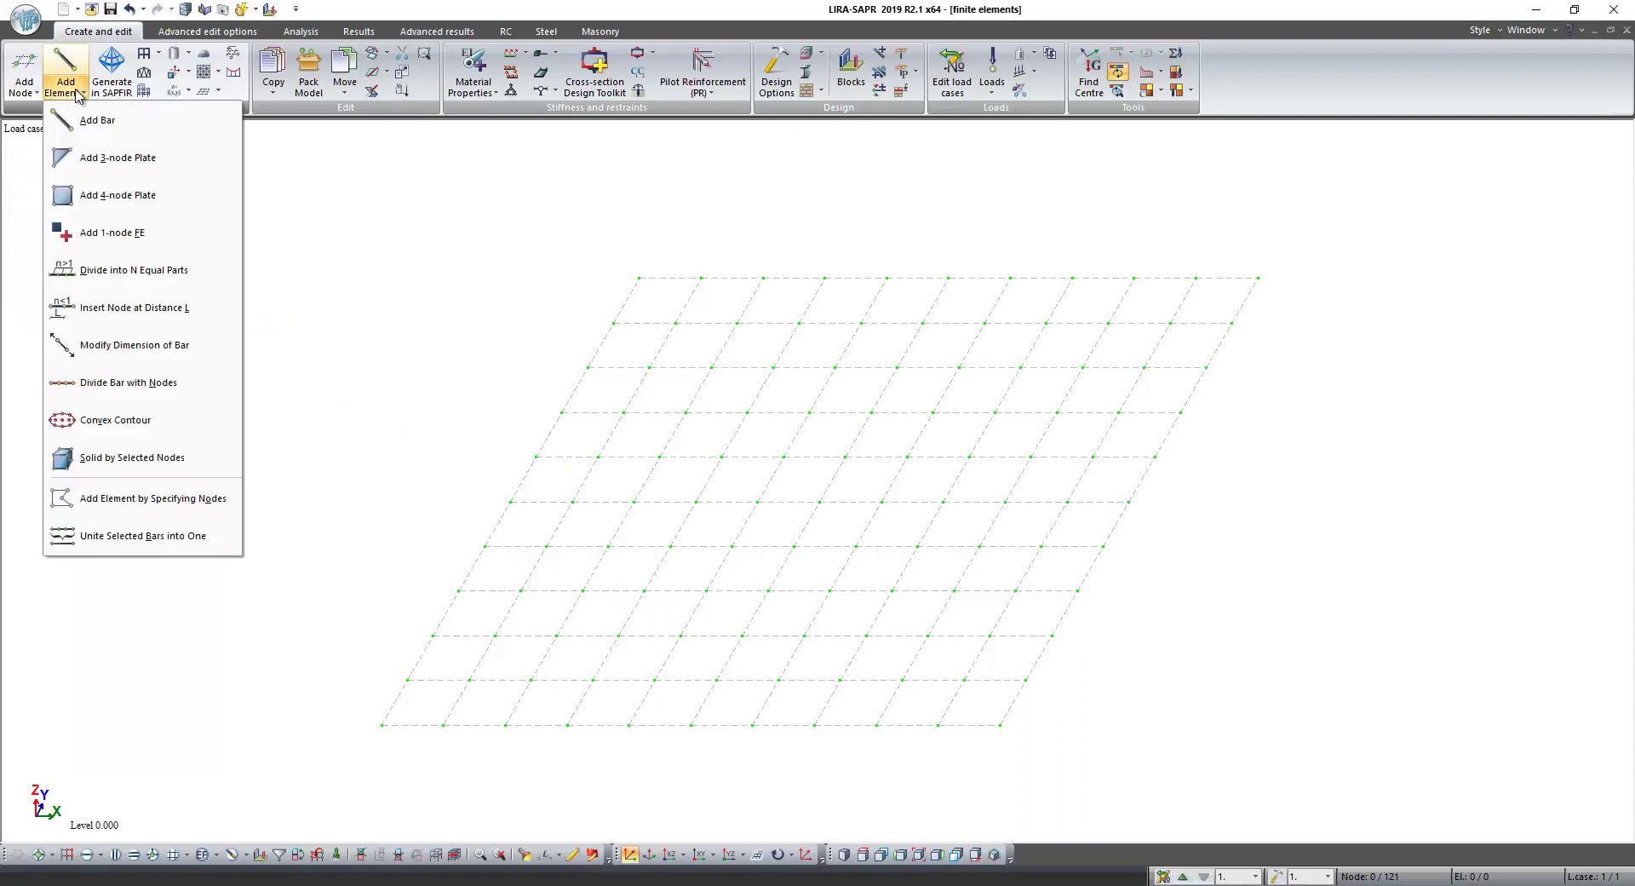
{"action": "left_click", "coordinate": [116, 125]}
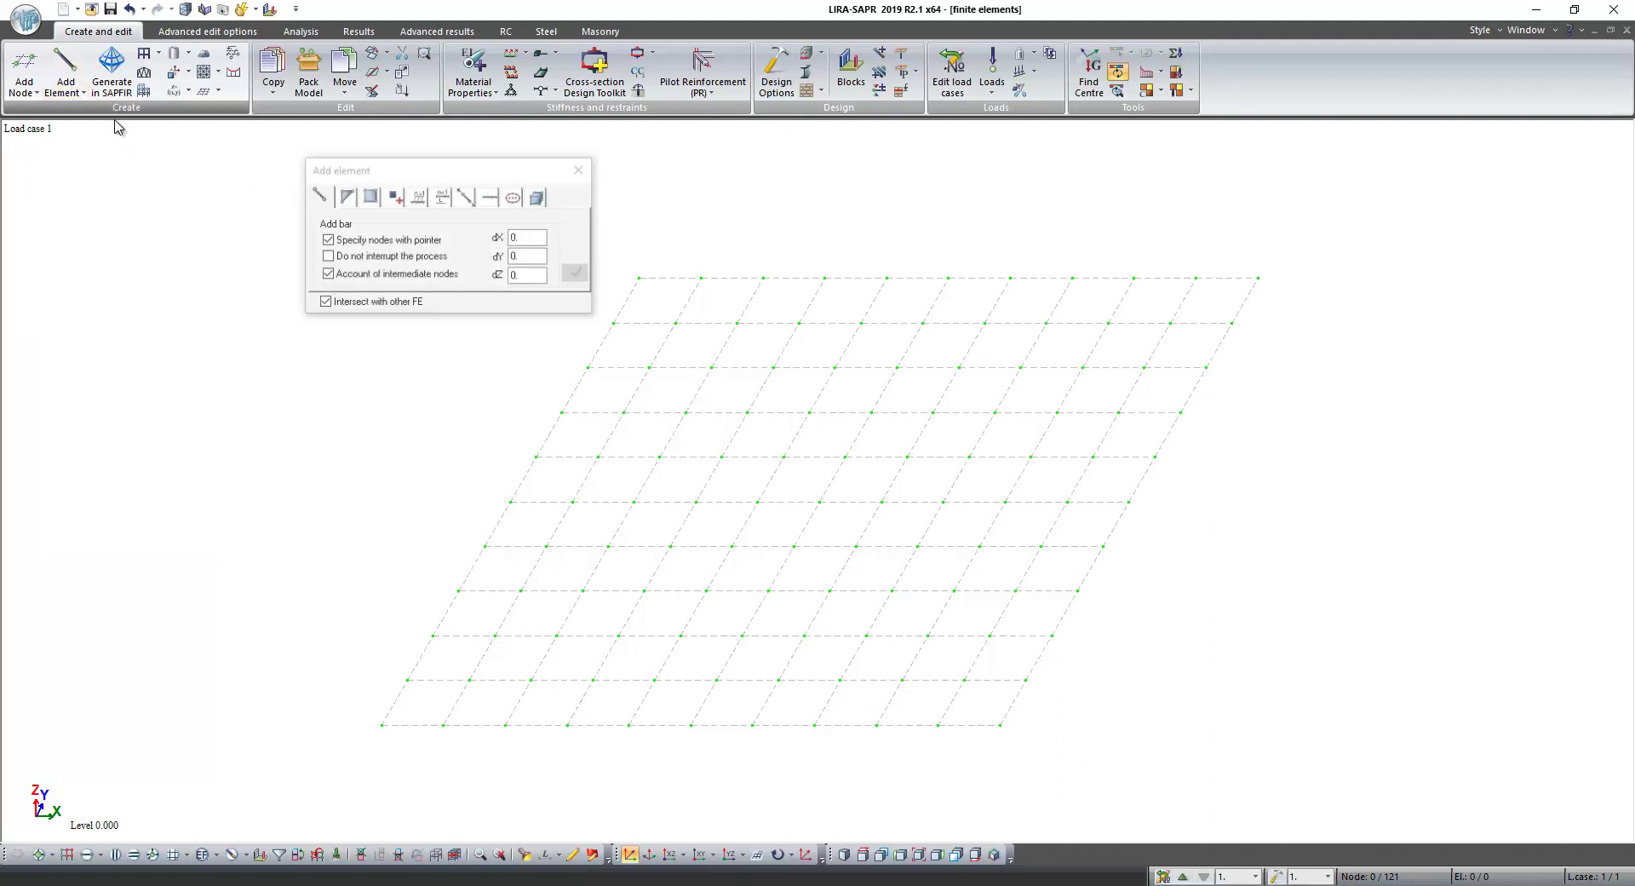
{"action": "left_click", "coordinate": [384, 727]}
{"action": "left_click", "coordinate": [409, 680]}
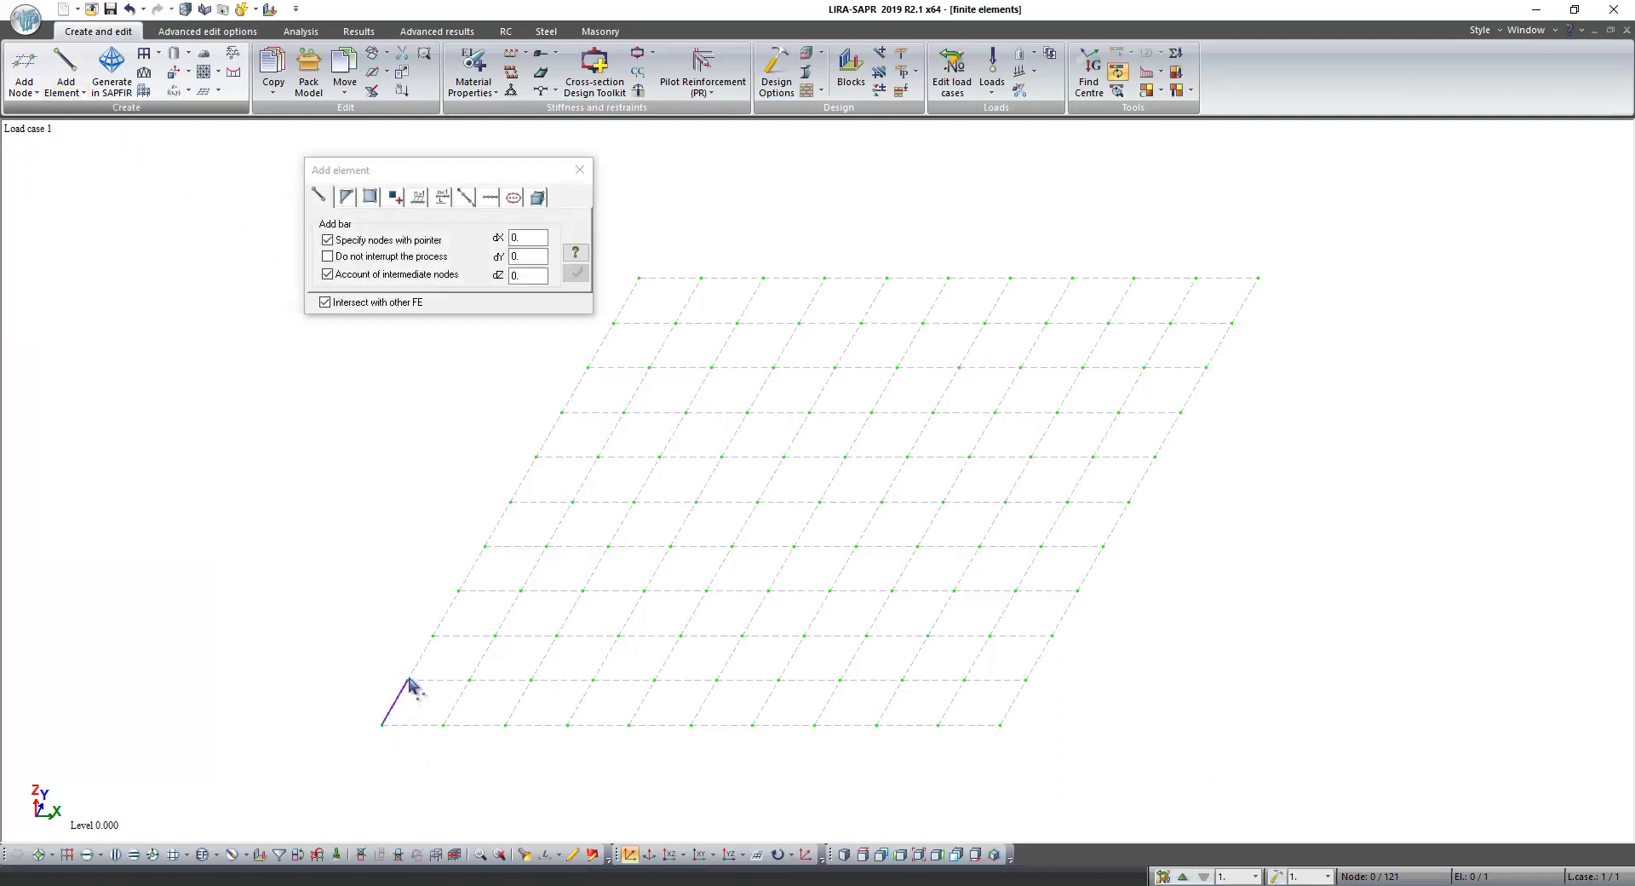
{"action": "left_click", "coordinate": [433, 636]}
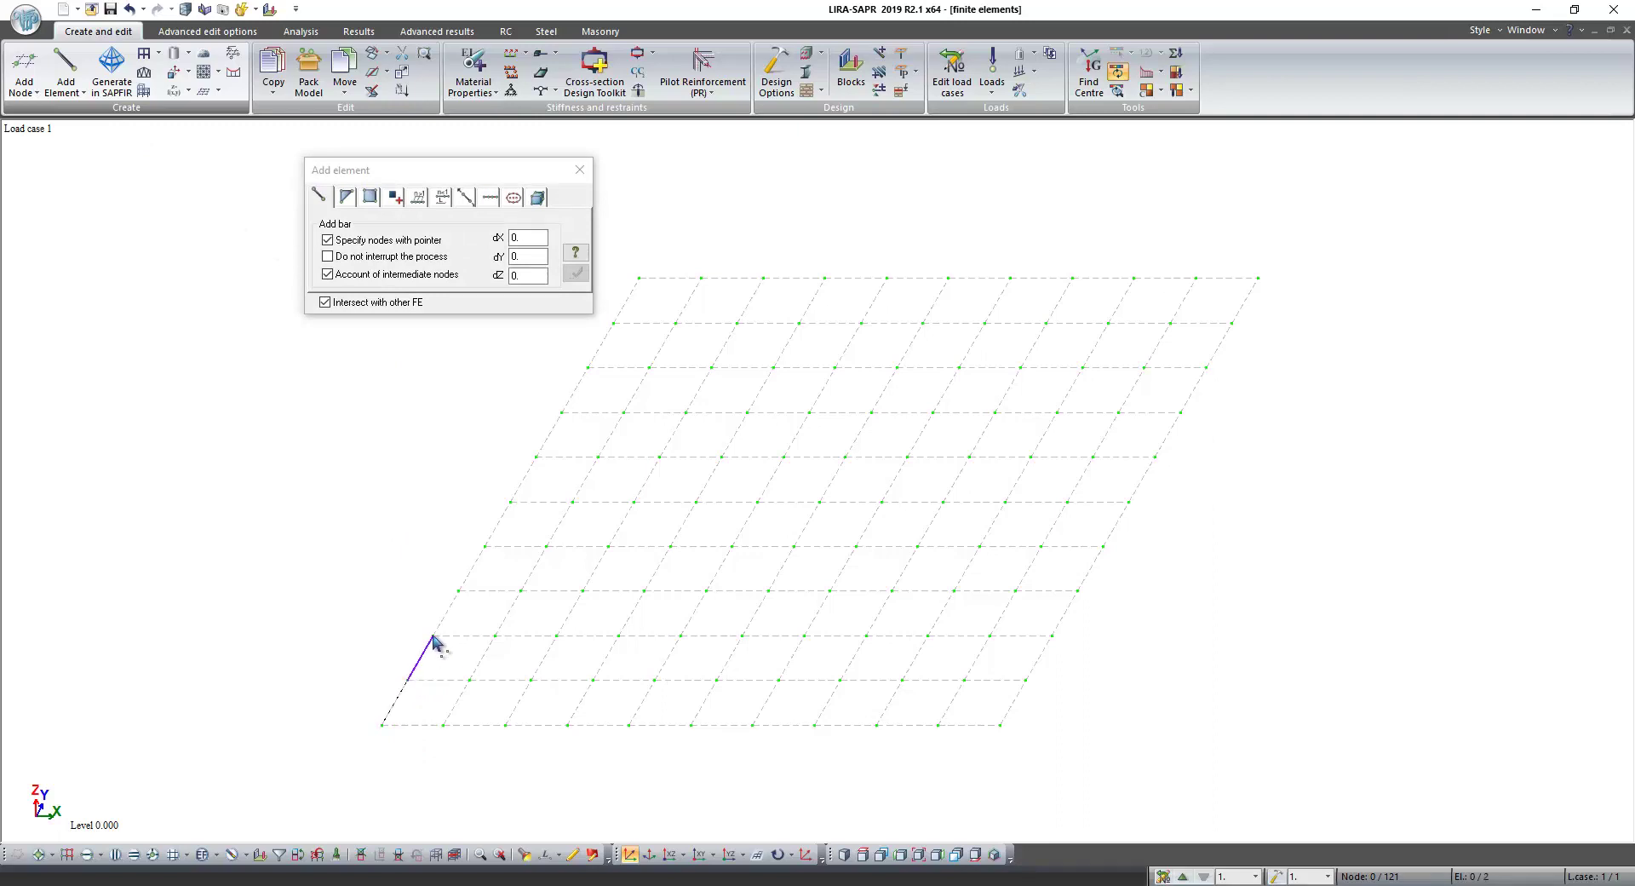
{"action": "left_click", "coordinate": [459, 590]}
{"action": "left_click", "coordinate": [484, 546]}
{"action": "left_click", "coordinate": [573, 502]}
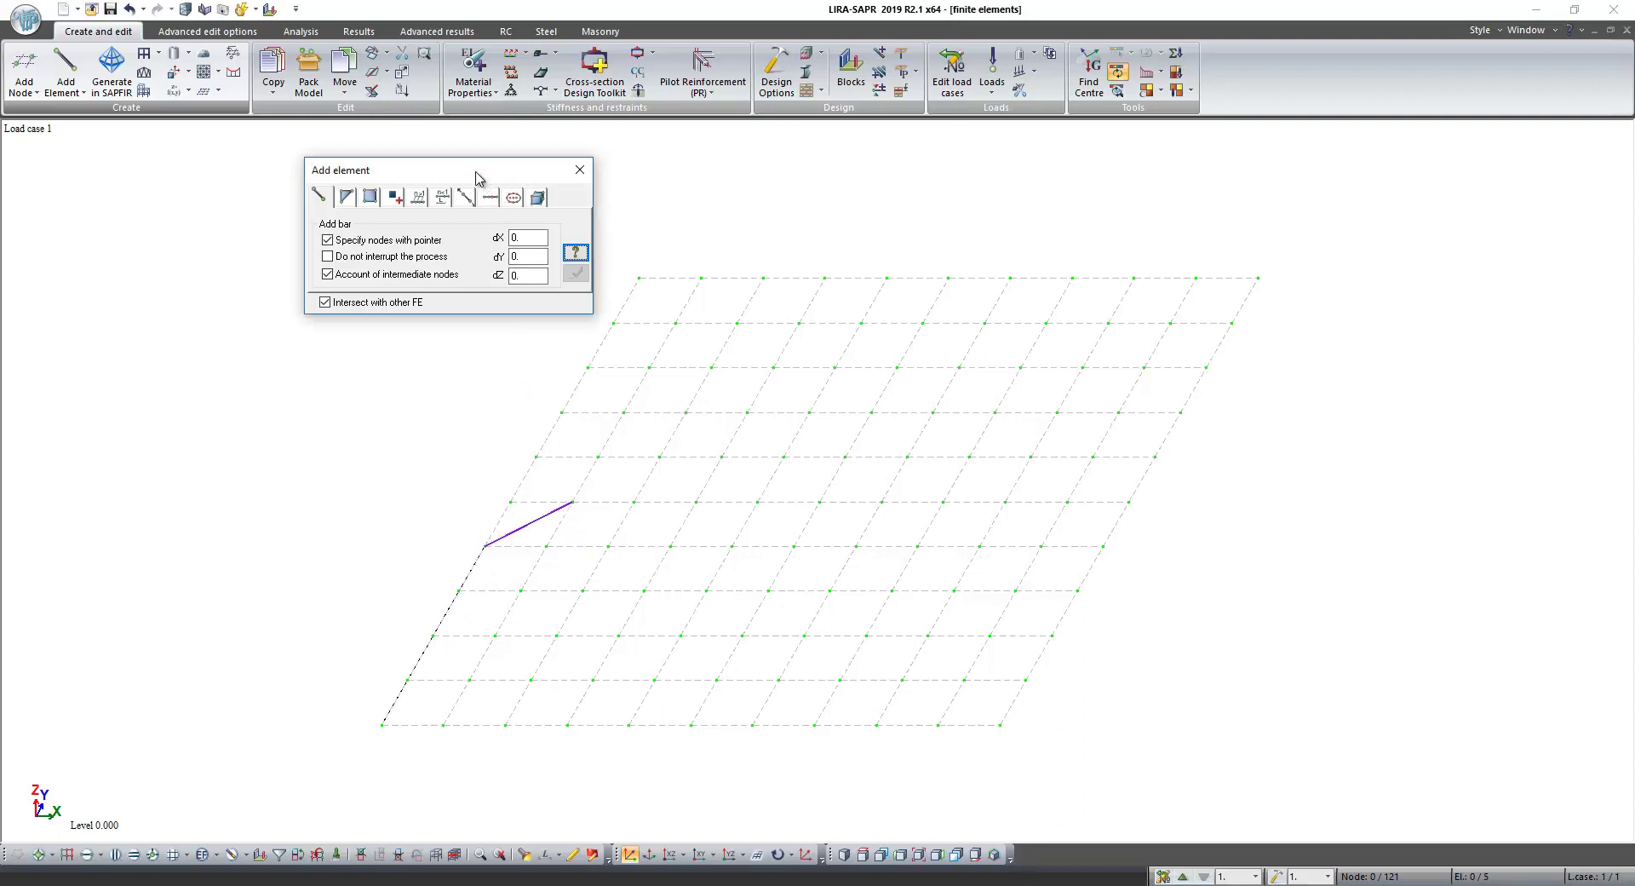
Add three 3-node triangular plates on neighbouring cells in the grid's upper-left area
{"action": "left_click_drag", "start_coordinate": [477, 177], "coordinate": [267, 176]}
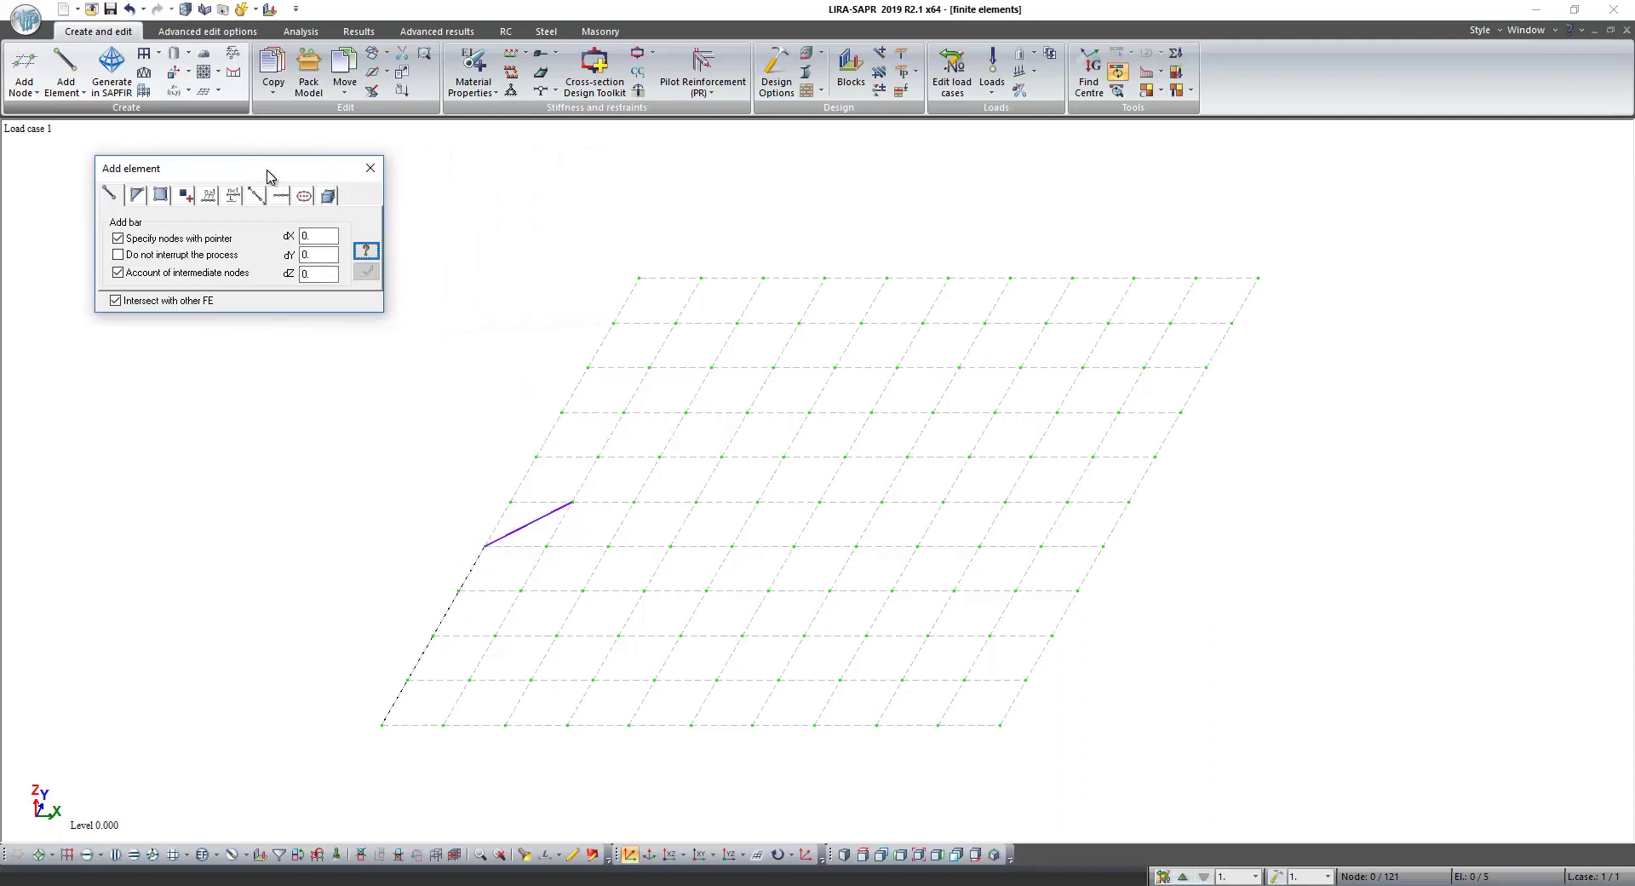
{"action": "left_click", "coordinate": [137, 197]}
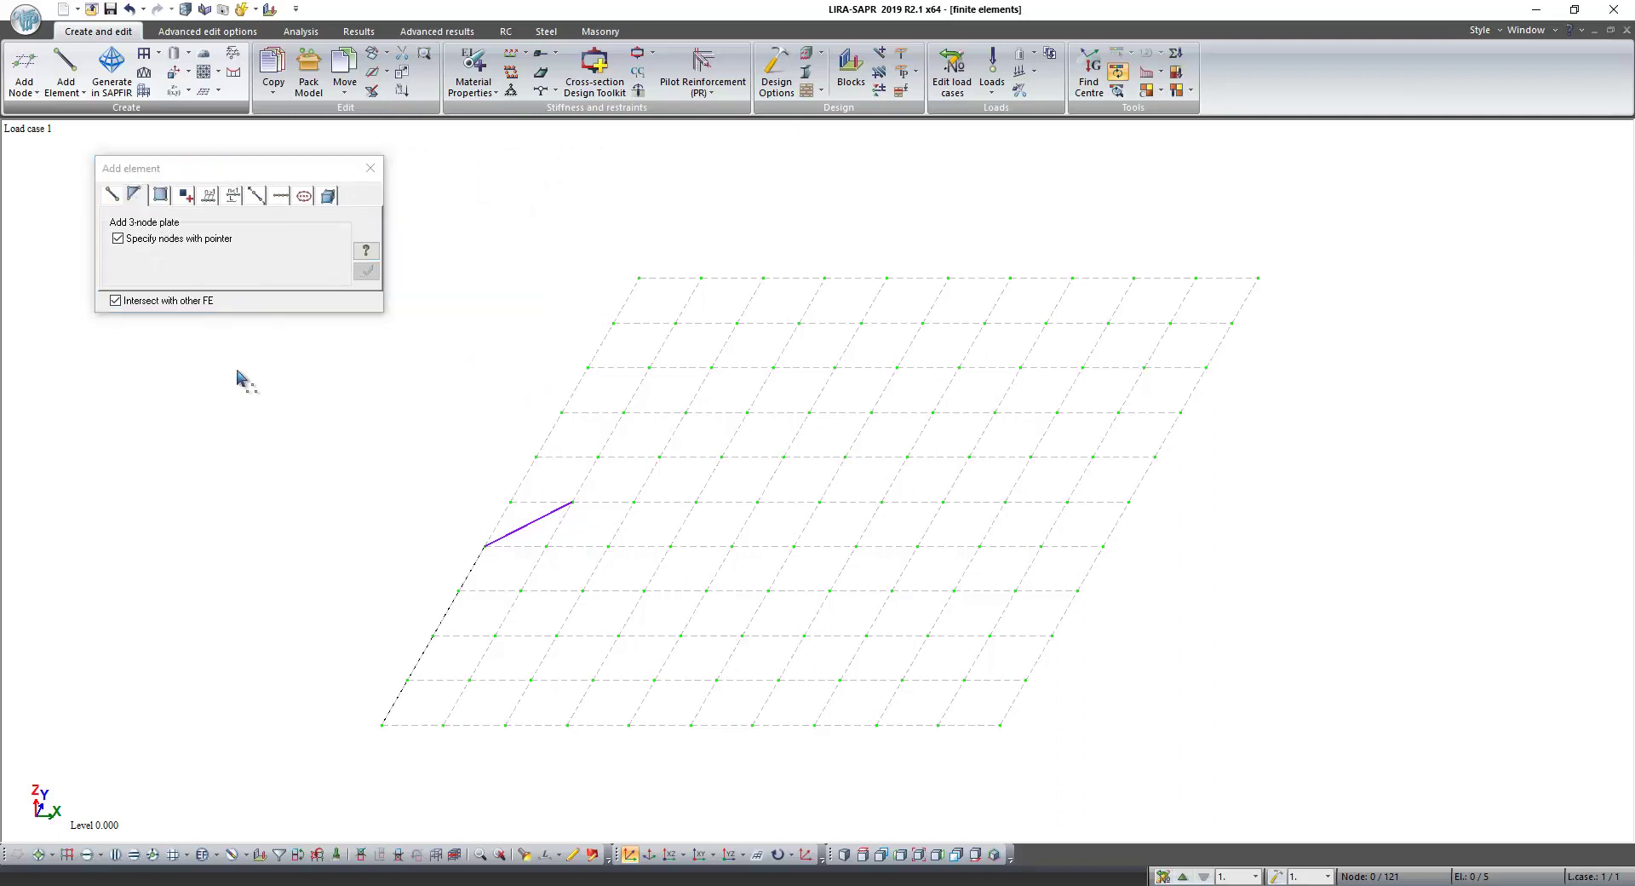
{"action": "left_click", "coordinate": [599, 457]}
{"action": "left_click", "coordinate": [624, 413]}
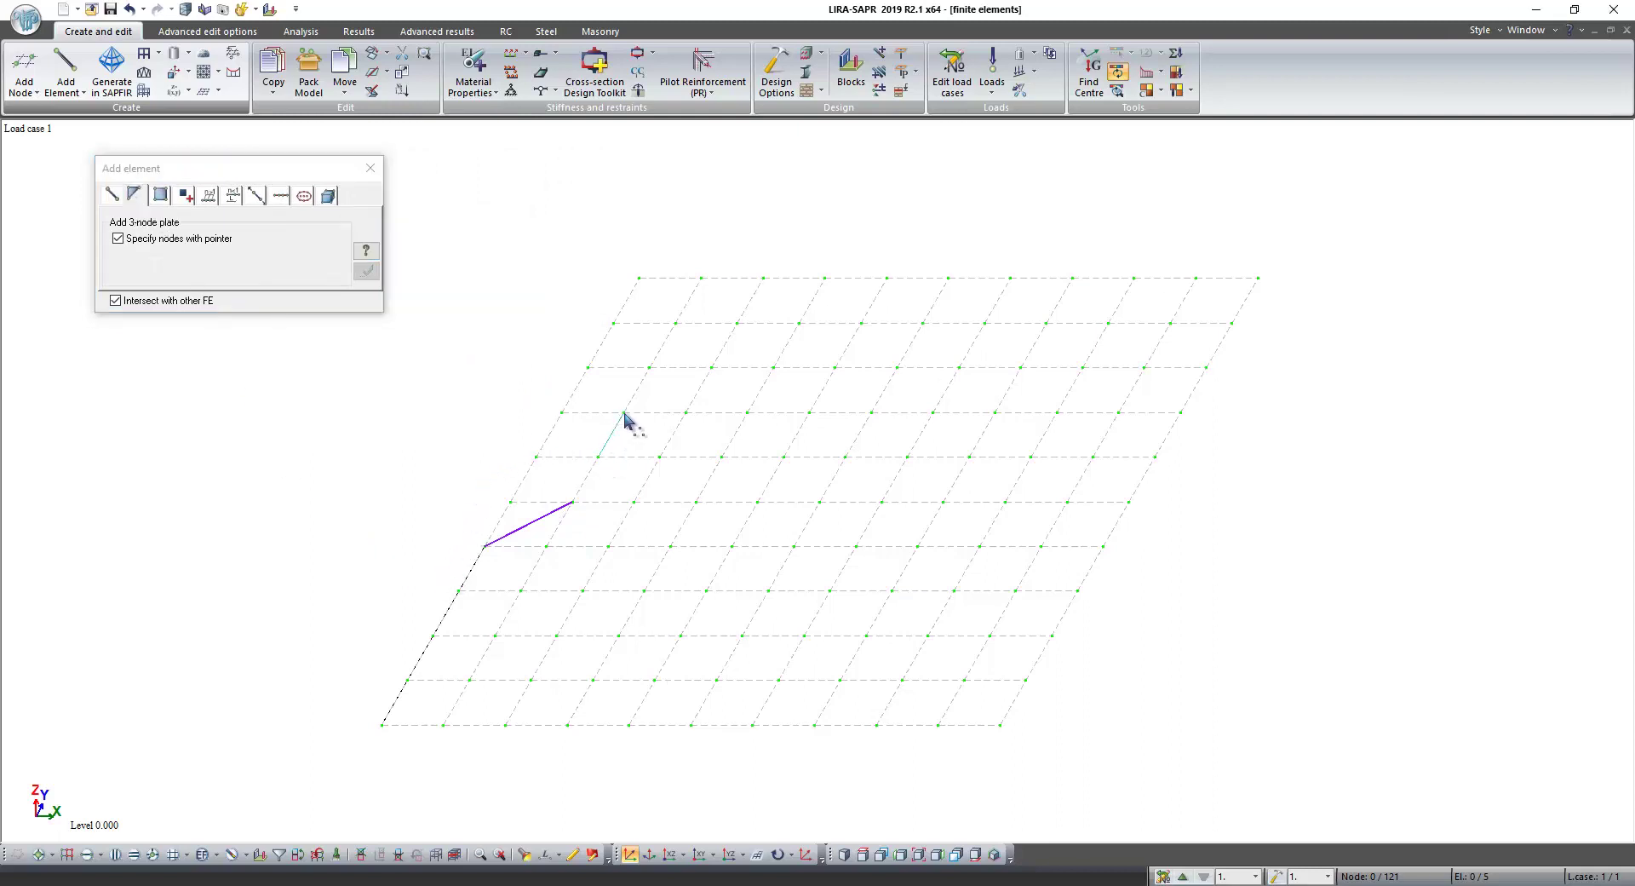
{"action": "left_click", "coordinate": [660, 458]}
{"action": "left_click", "coordinate": [659, 457]}
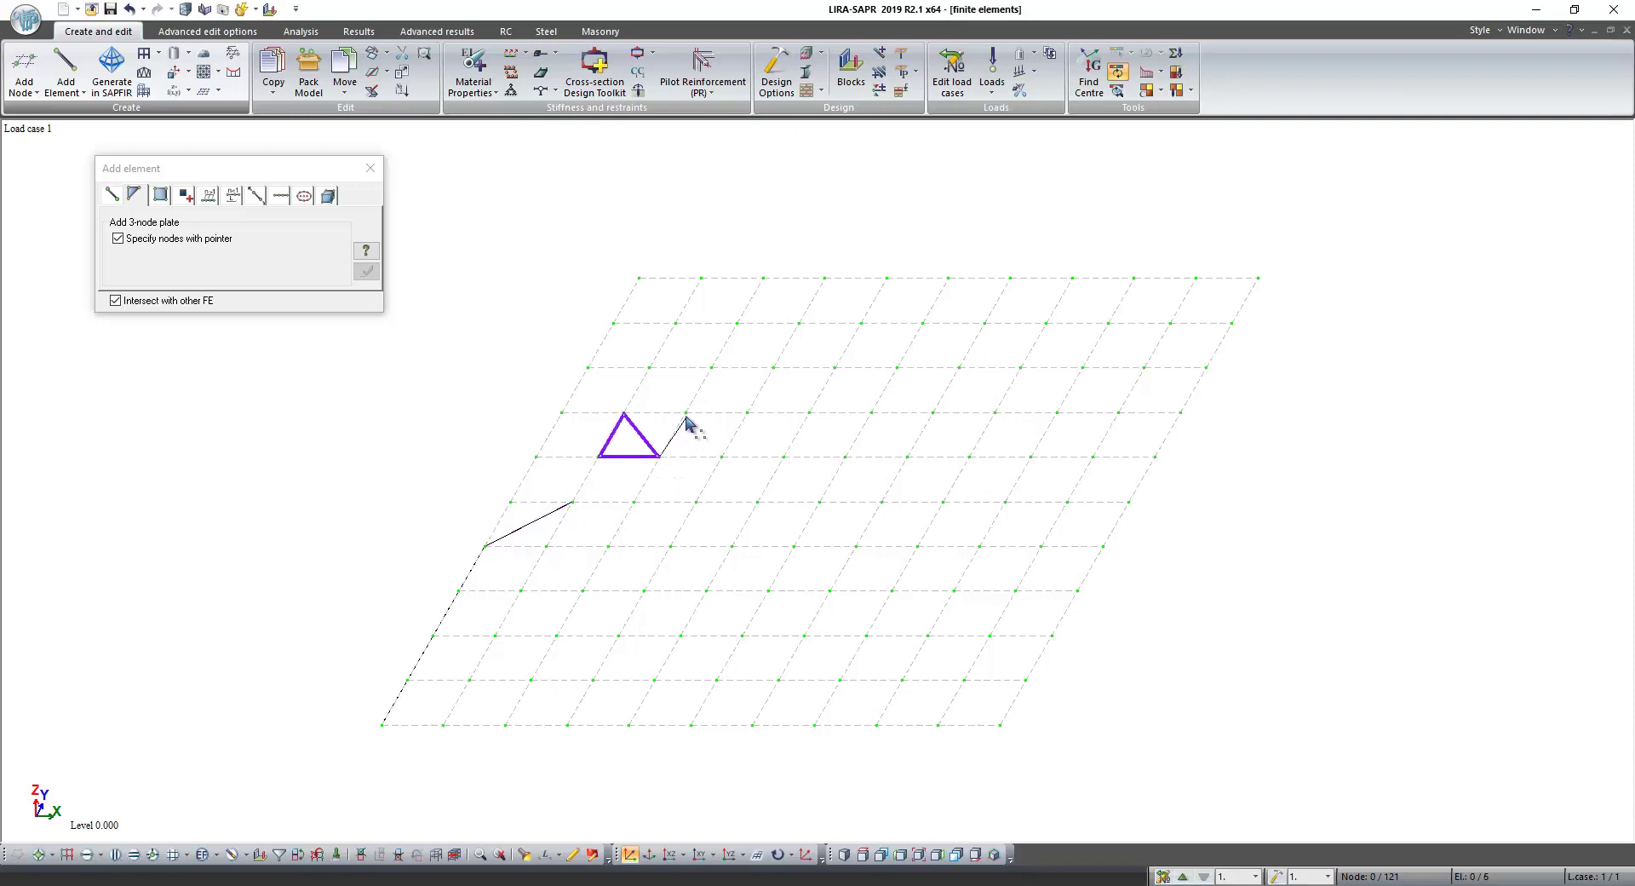
{"action": "left_click", "coordinate": [685, 412]}
{"action": "left_click", "coordinate": [623, 413]}
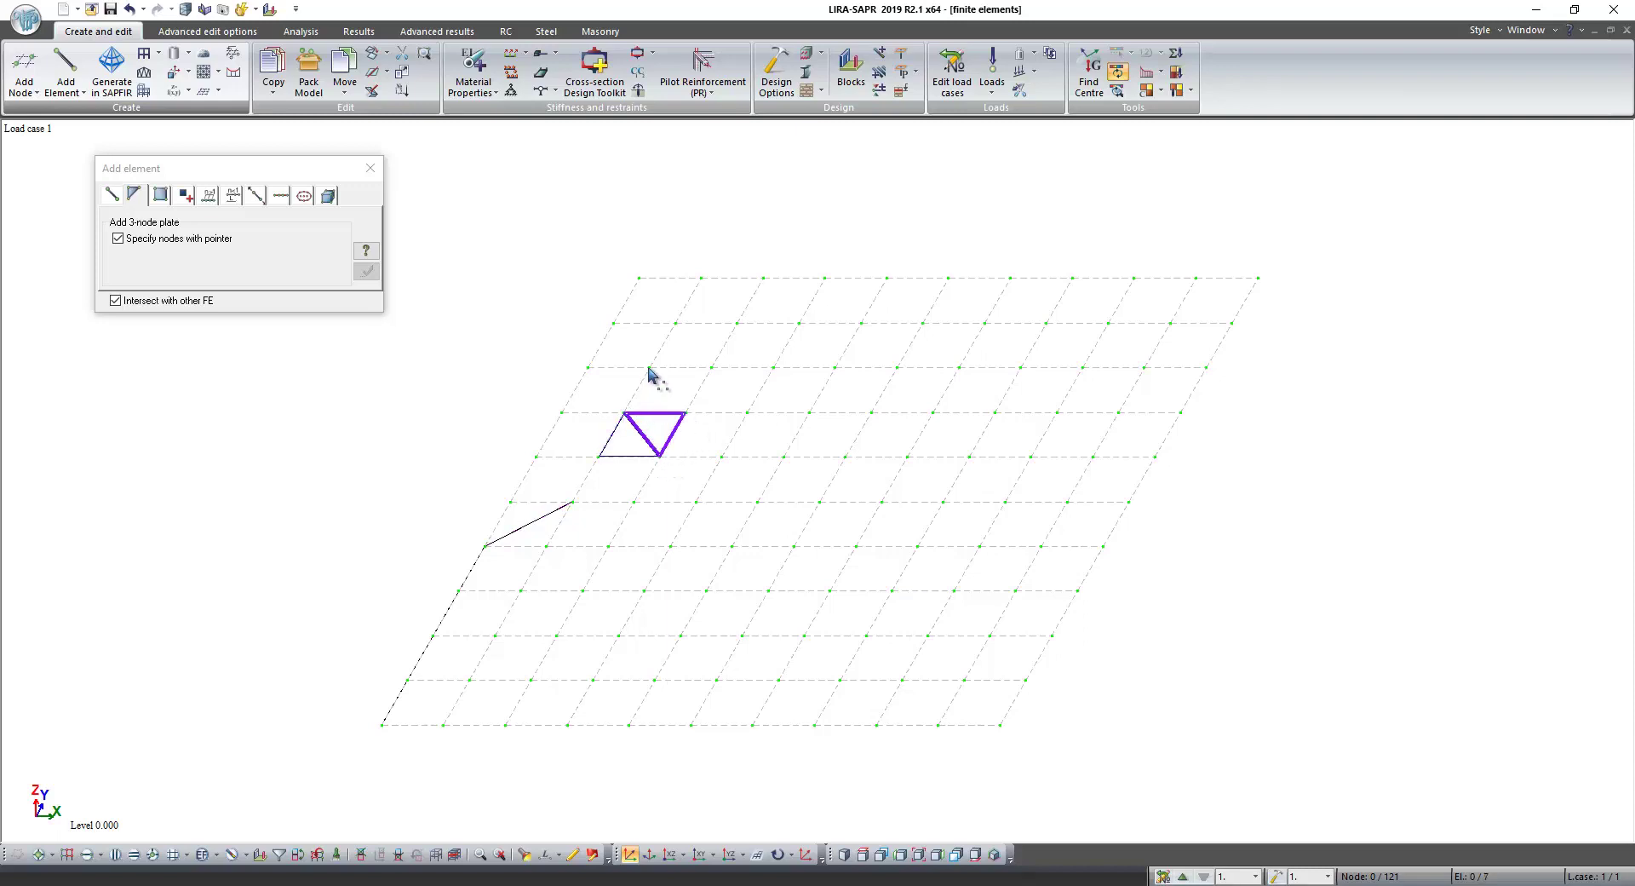
{"action": "left_click", "coordinate": [624, 412]}
{"action": "left_click", "coordinate": [650, 368]}
{"action": "left_click", "coordinate": [685, 412]}
{"action": "left_click", "coordinate": [160, 198]}
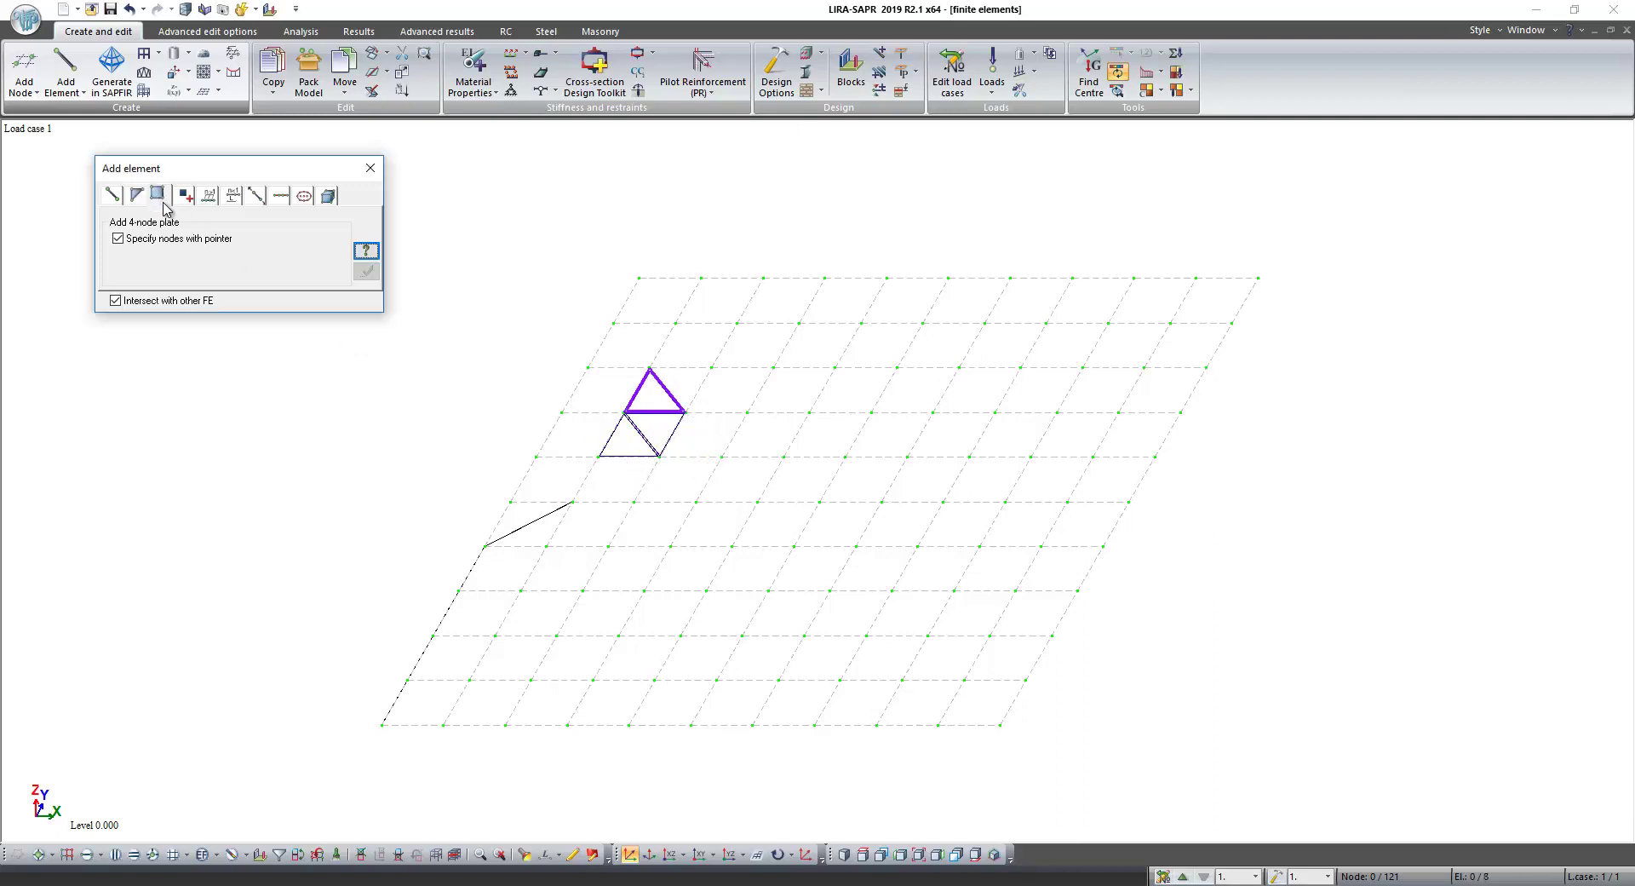
Add two 4-node plates, the second above the first, after cancelling a misplaced outline
{"action": "left_click", "coordinate": [748, 412]}
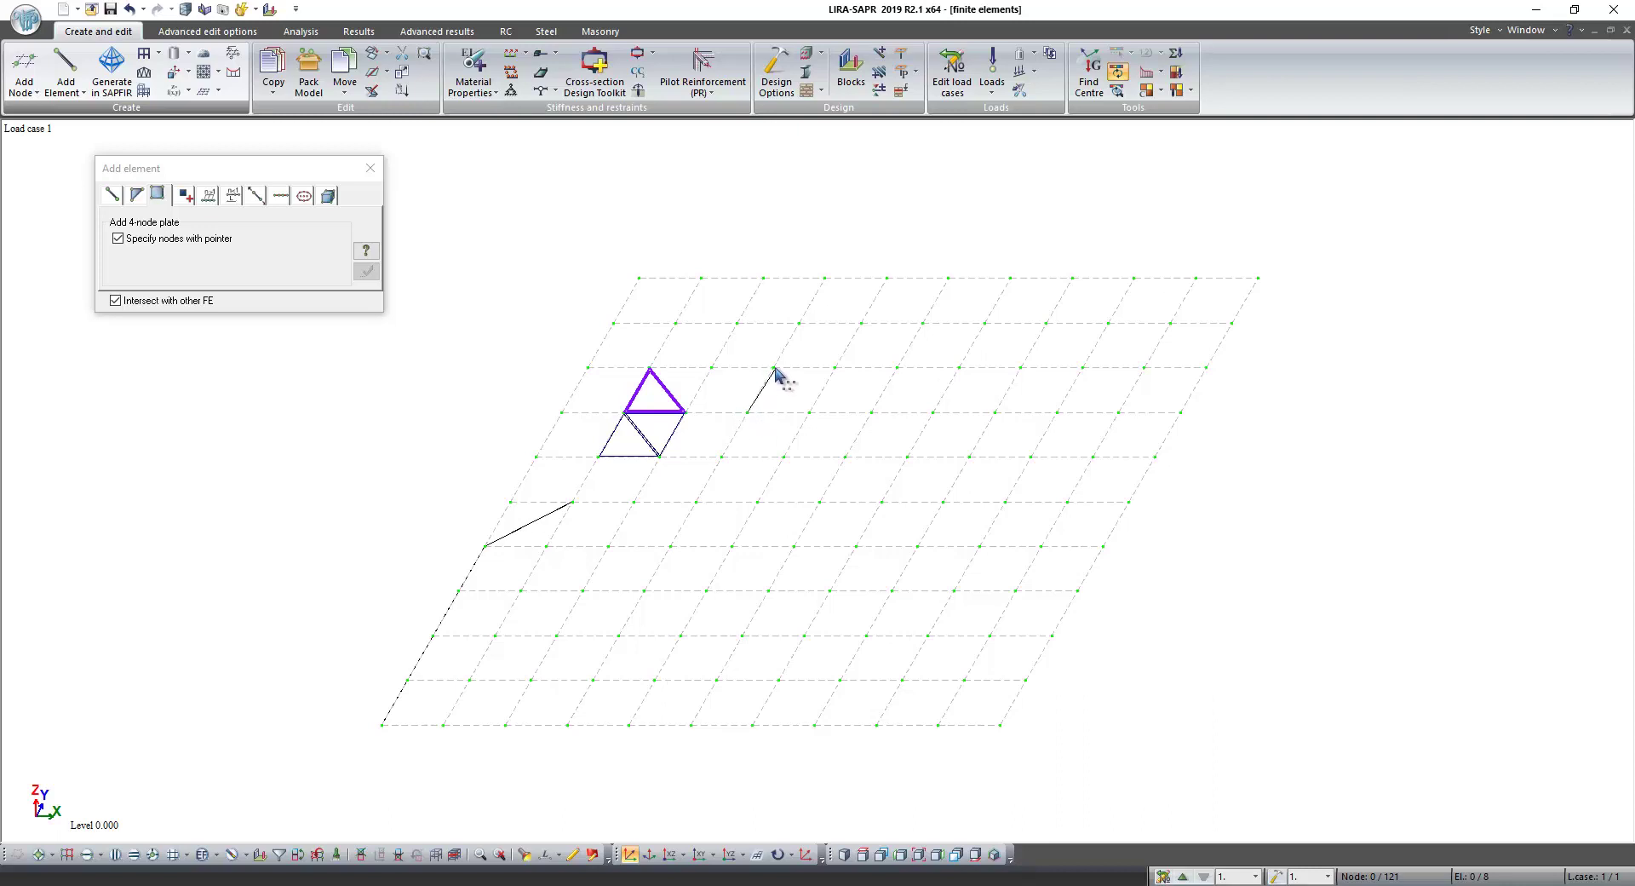
{"action": "left_click", "coordinate": [774, 367]}
{"action": "left_click", "coordinate": [836, 370]}
{"action": "key", "text": "Escape"}
{"action": "left_click", "coordinate": [809, 411]}
{"action": "left_click", "coordinate": [774, 367]}
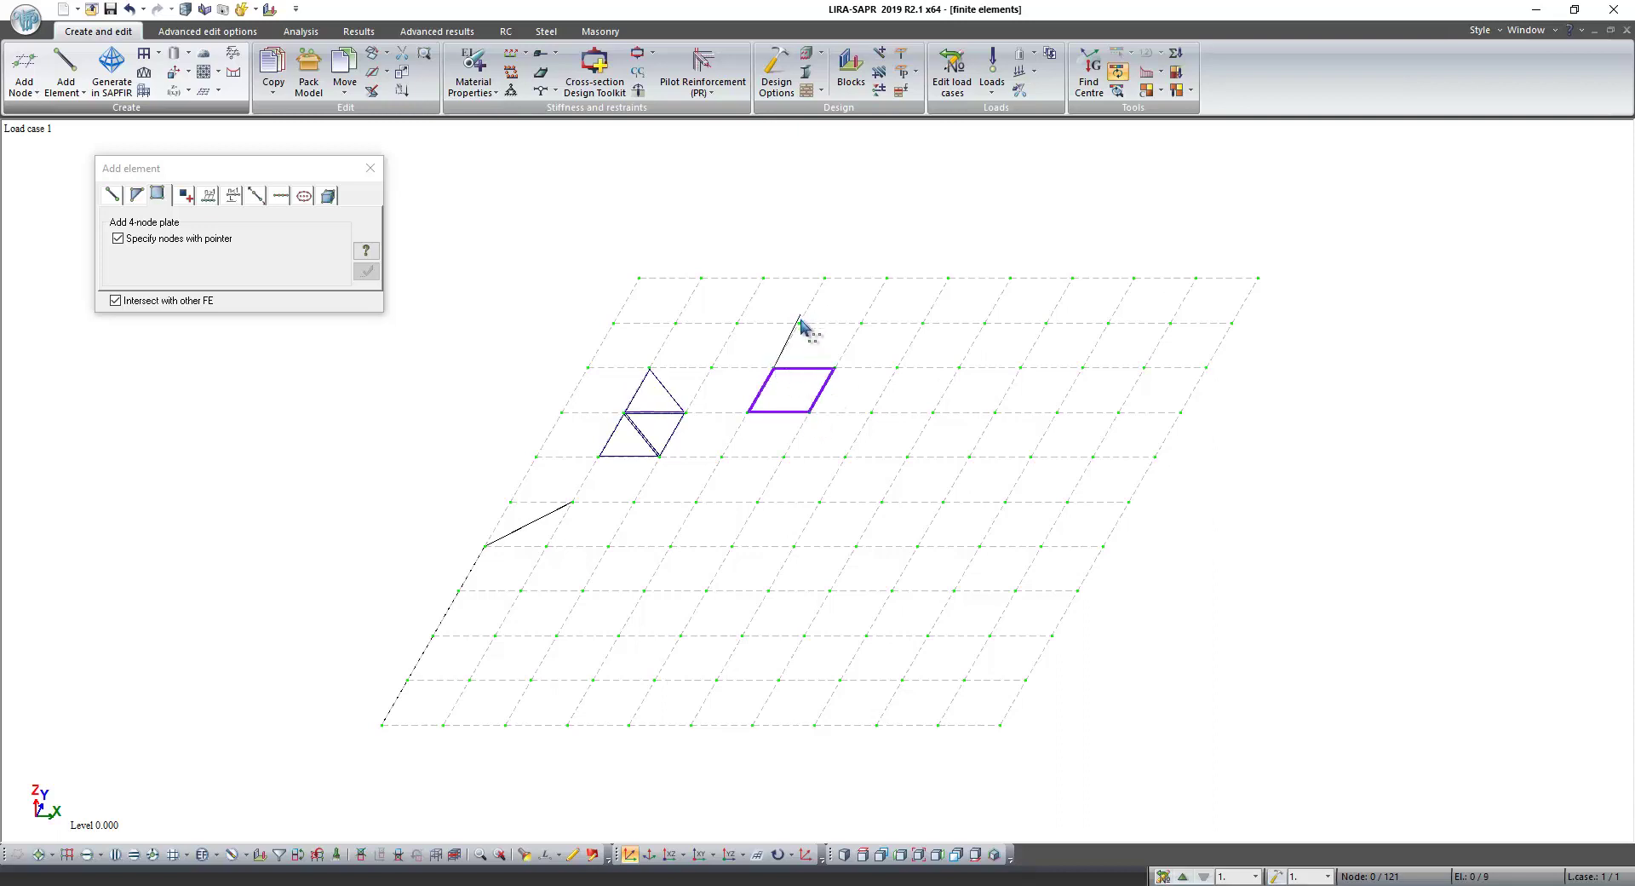
{"action": "left_click", "coordinate": [819, 324]}
{"action": "left_click", "coordinate": [860, 328]}
{"action": "left_click", "coordinate": [838, 371]}
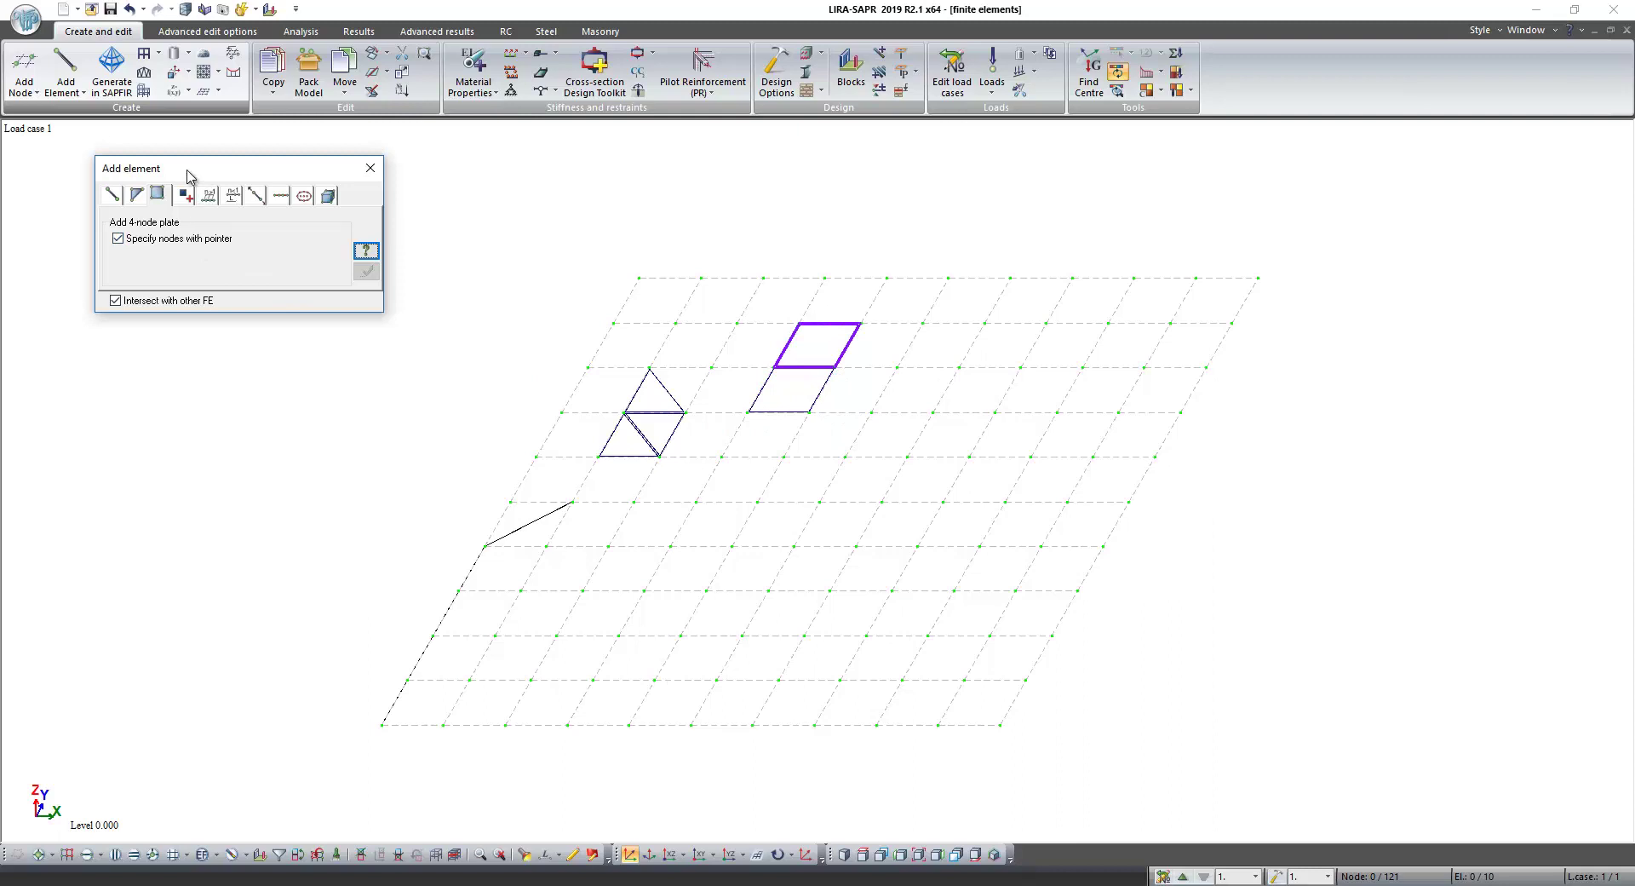
Add a third 4-node plate in the cell right of the first quadrilateral
{"action": "left_click_drag", "start_coordinate": [202, 170], "coordinate": [148, 161]}
{"action": "left_click", "coordinate": [809, 411]}
{"action": "left_click", "coordinate": [871, 411]}
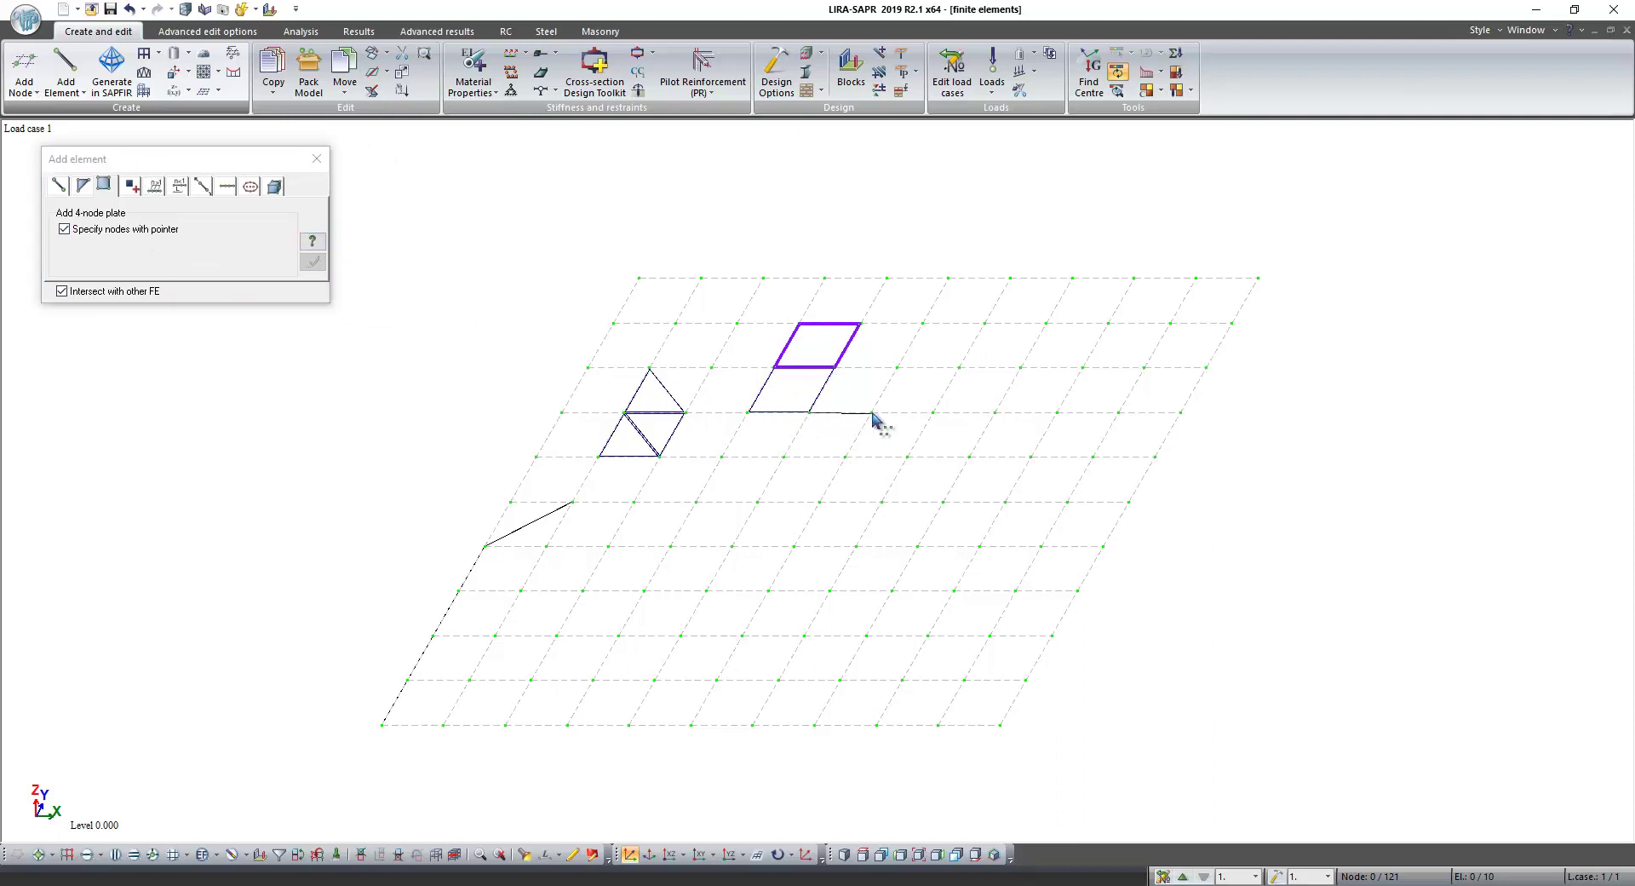
{"action": "left_click", "coordinate": [896, 369]}
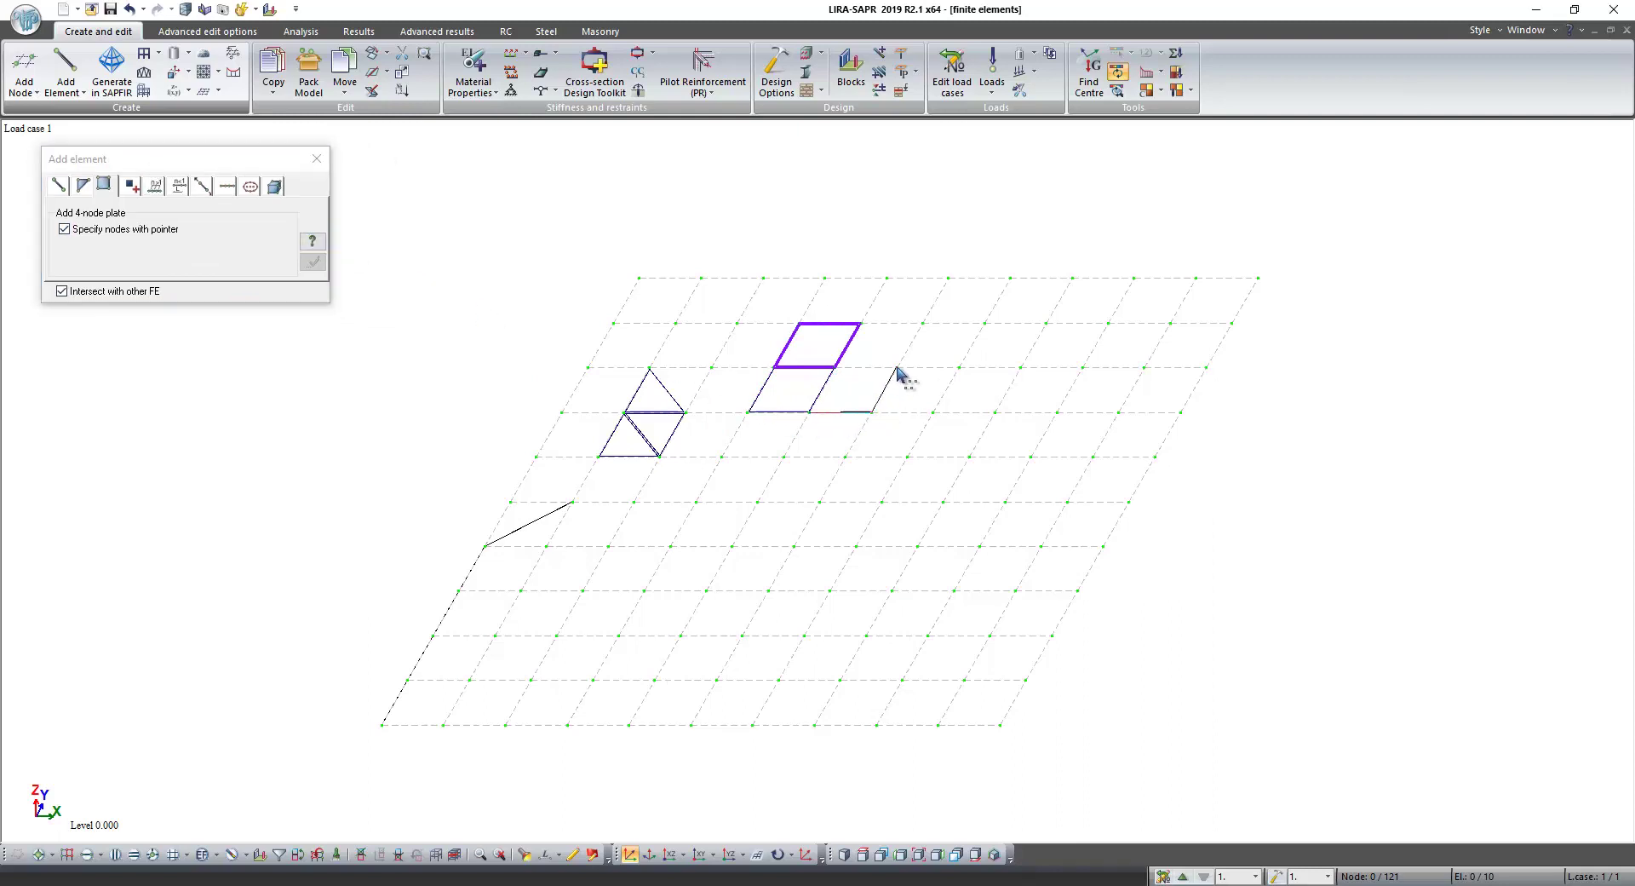
{"action": "left_click", "coordinate": [836, 369]}
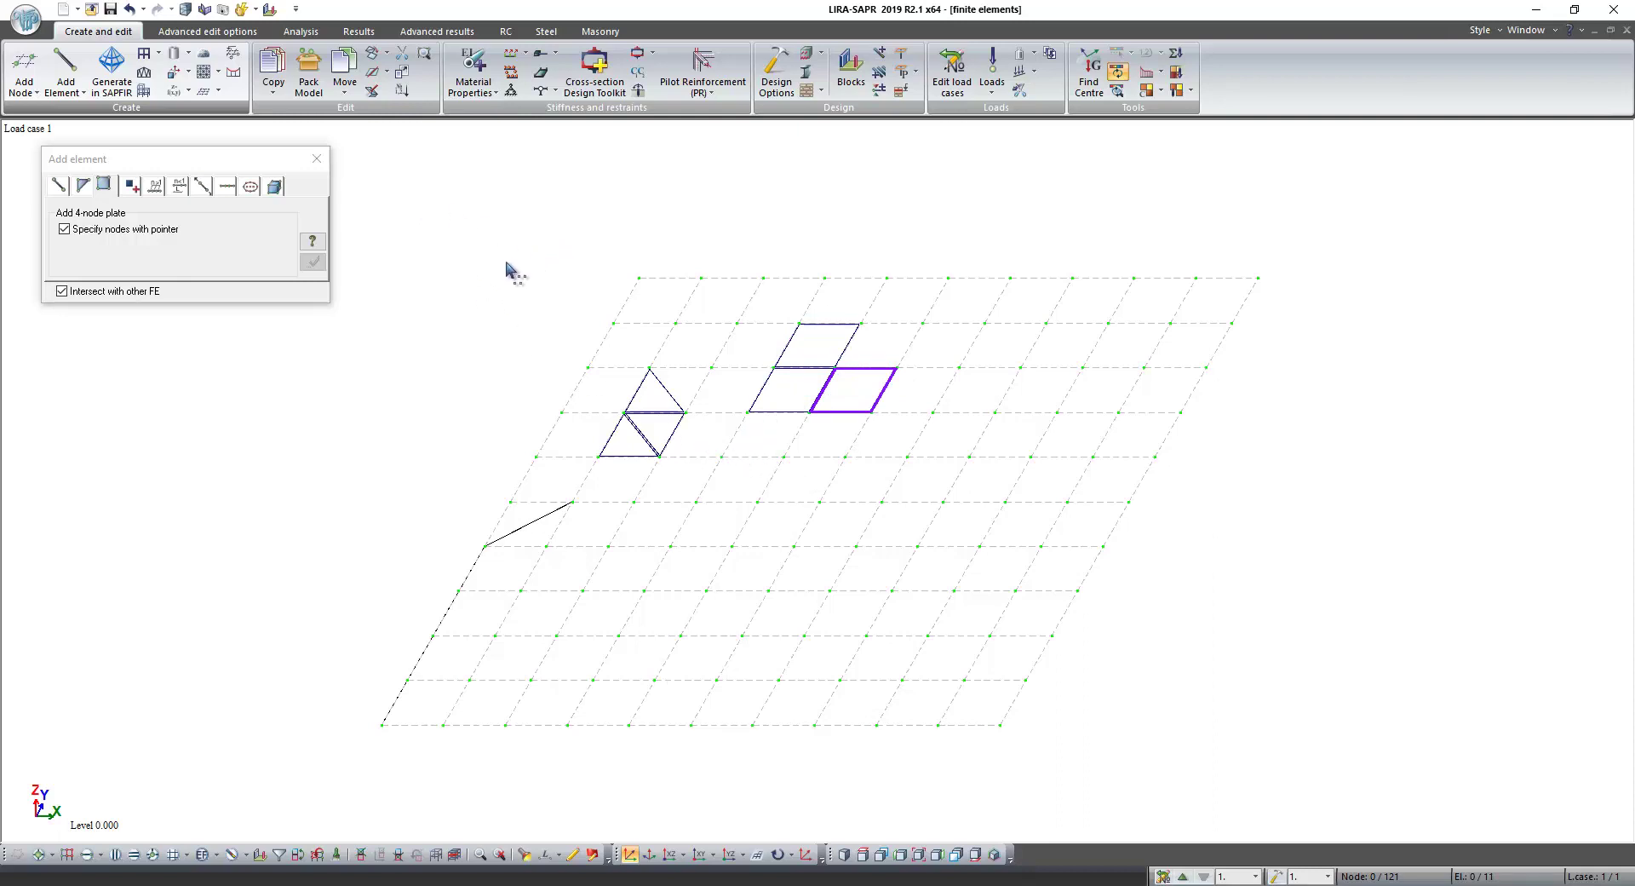
Set the element tool to one-node finite elements of type 51 and bring up the help menu
{"action": "left_click", "coordinate": [131, 188]}
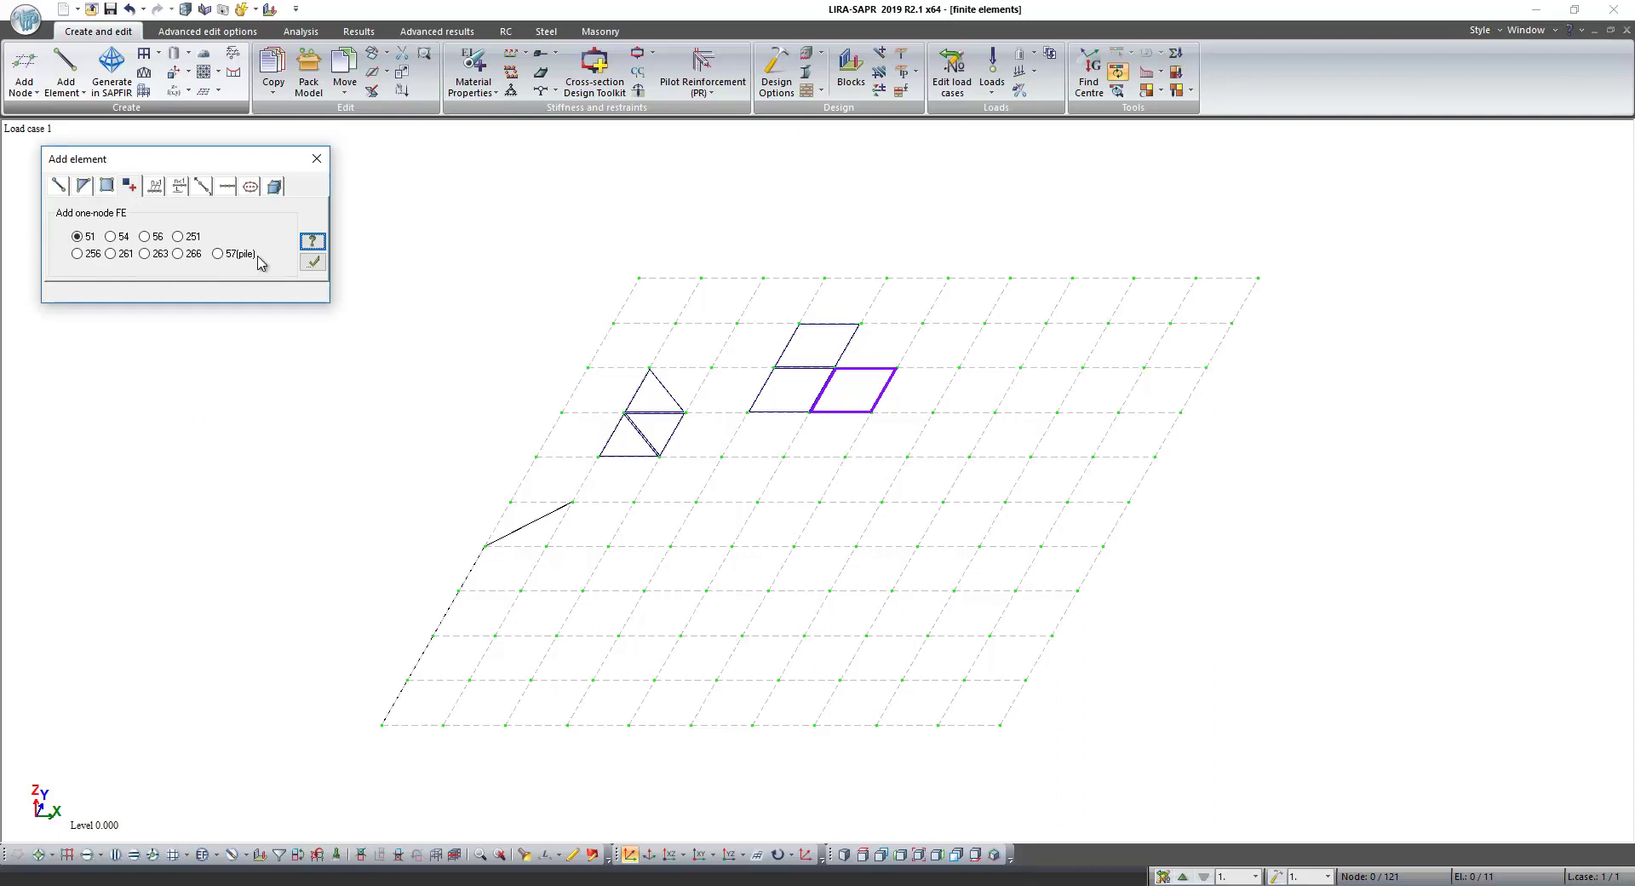
{"action": "left_click", "coordinate": [77, 235]}
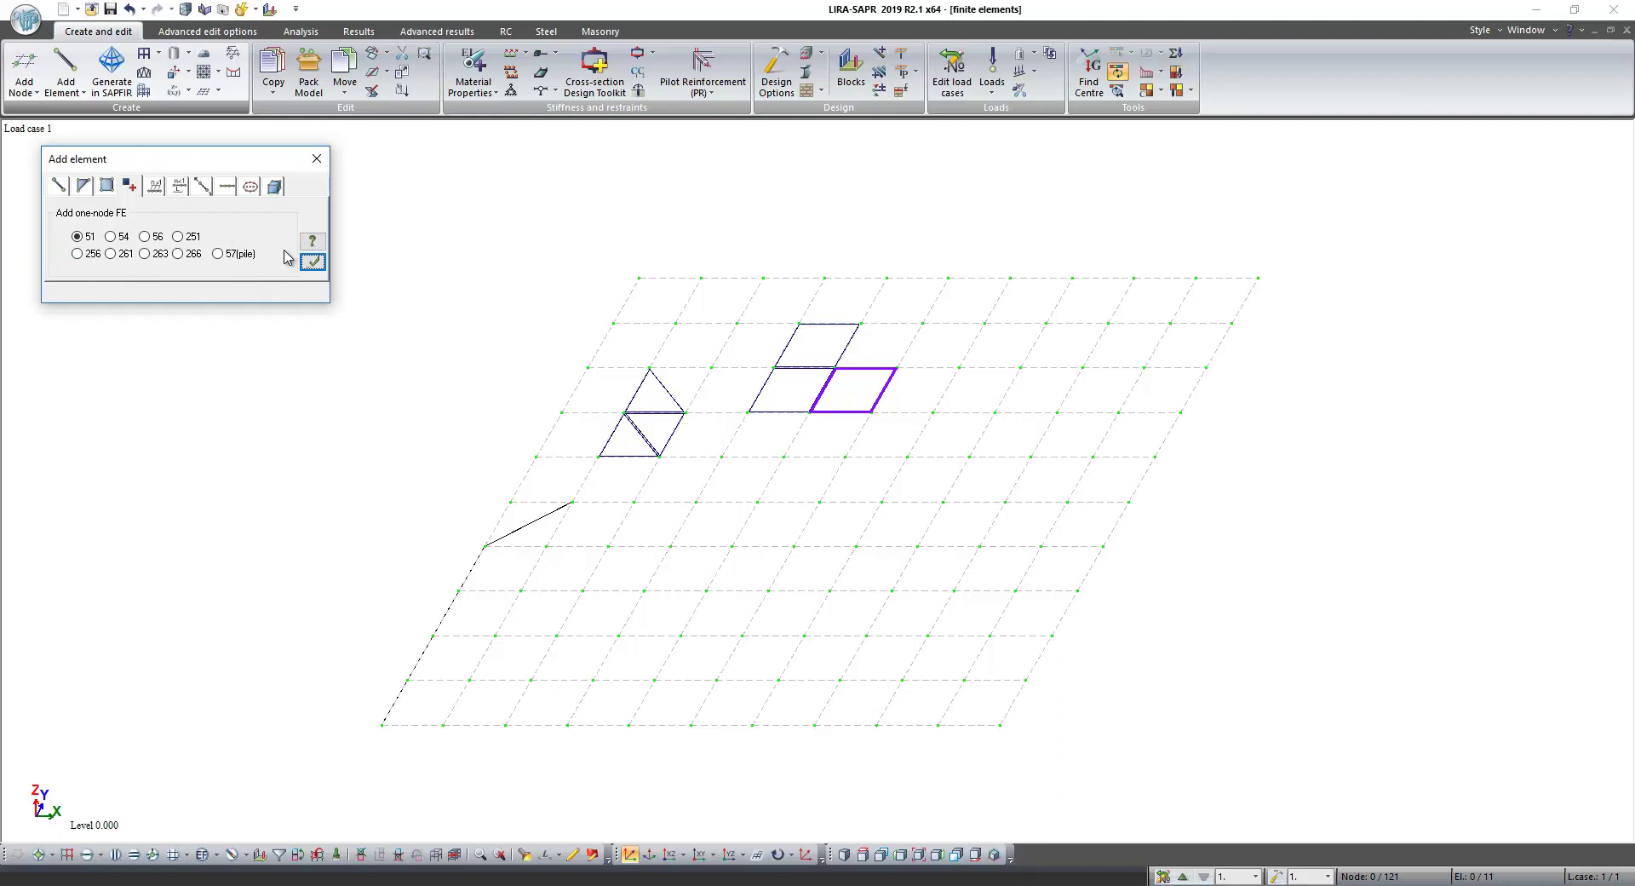
{"action": "left_click_drag", "start_coordinate": [254, 162], "coordinate": [235, 152]}
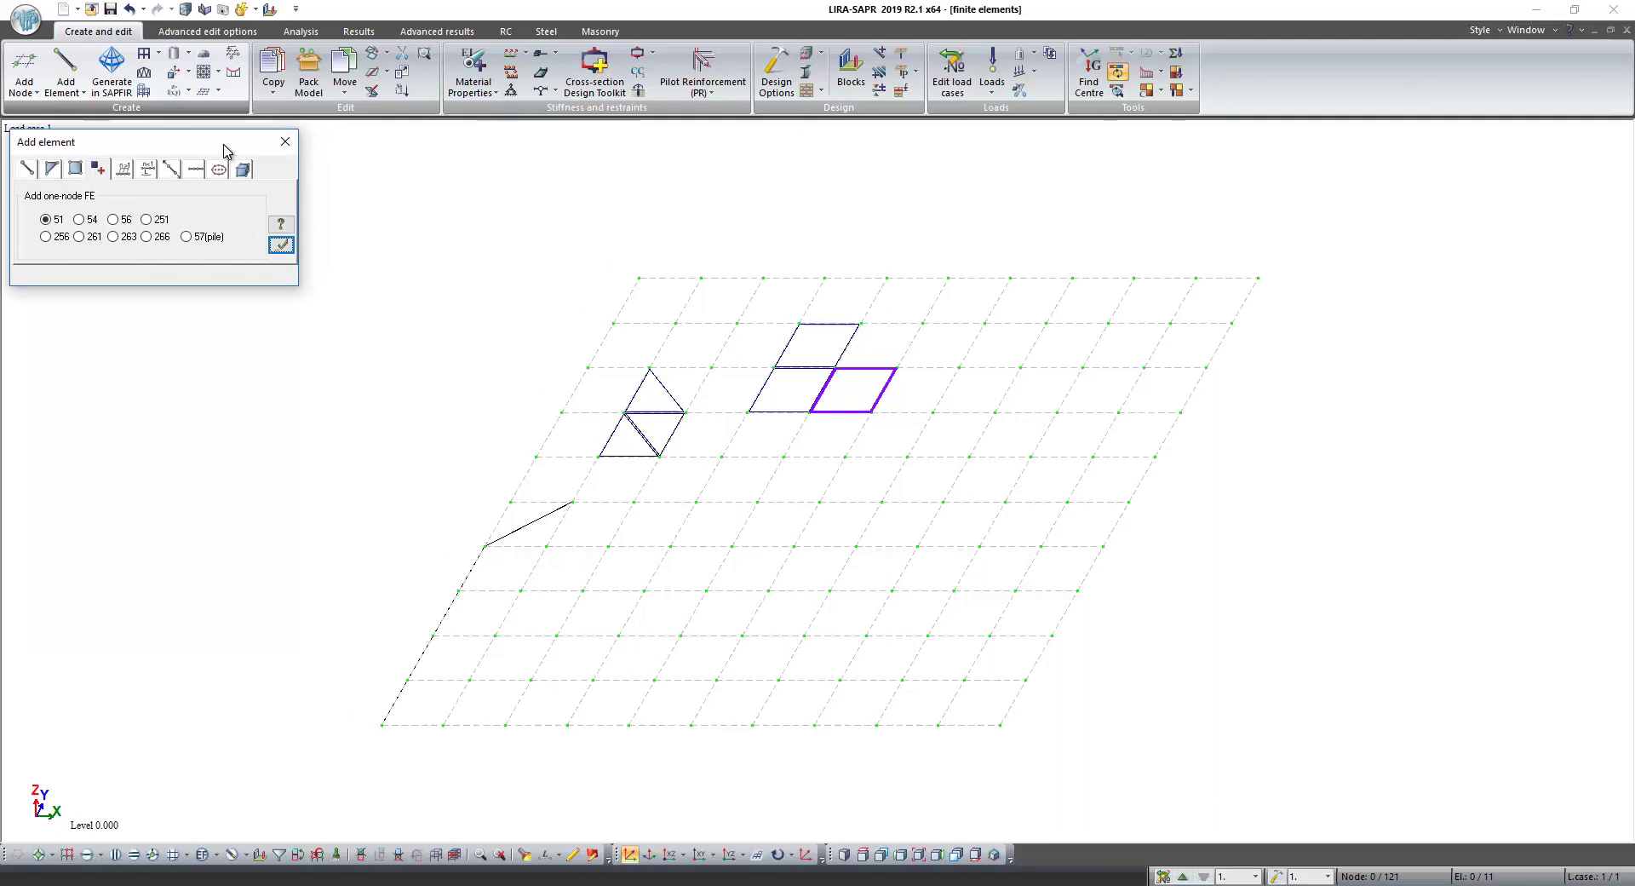
{"action": "left_click", "coordinate": [316, 247]}
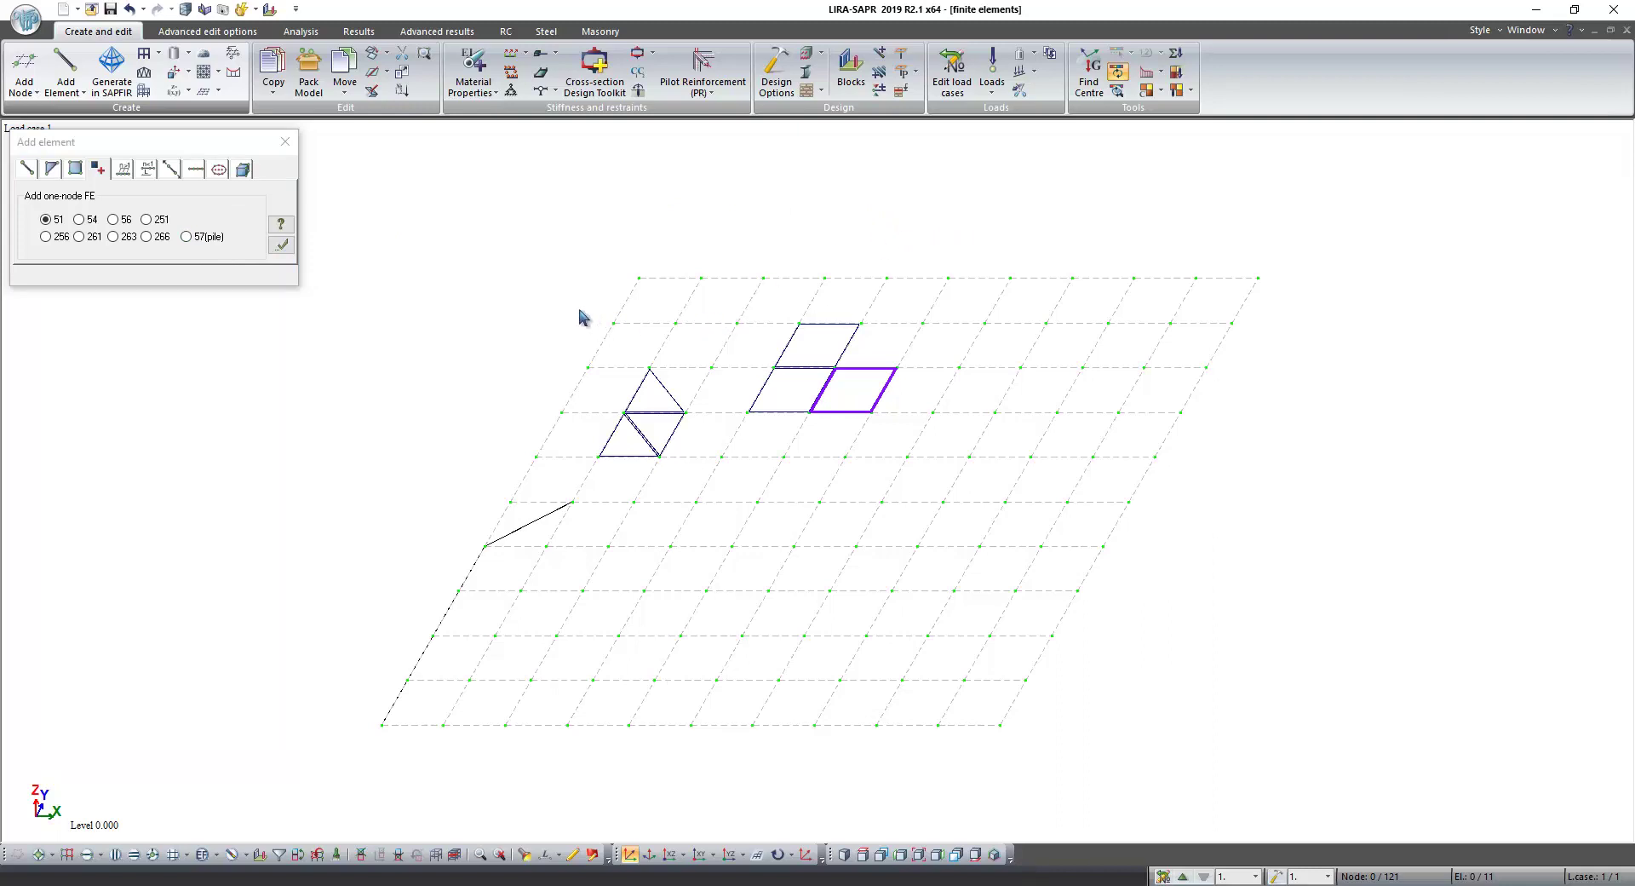
{"action": "left_click", "coordinate": [1582, 33]}
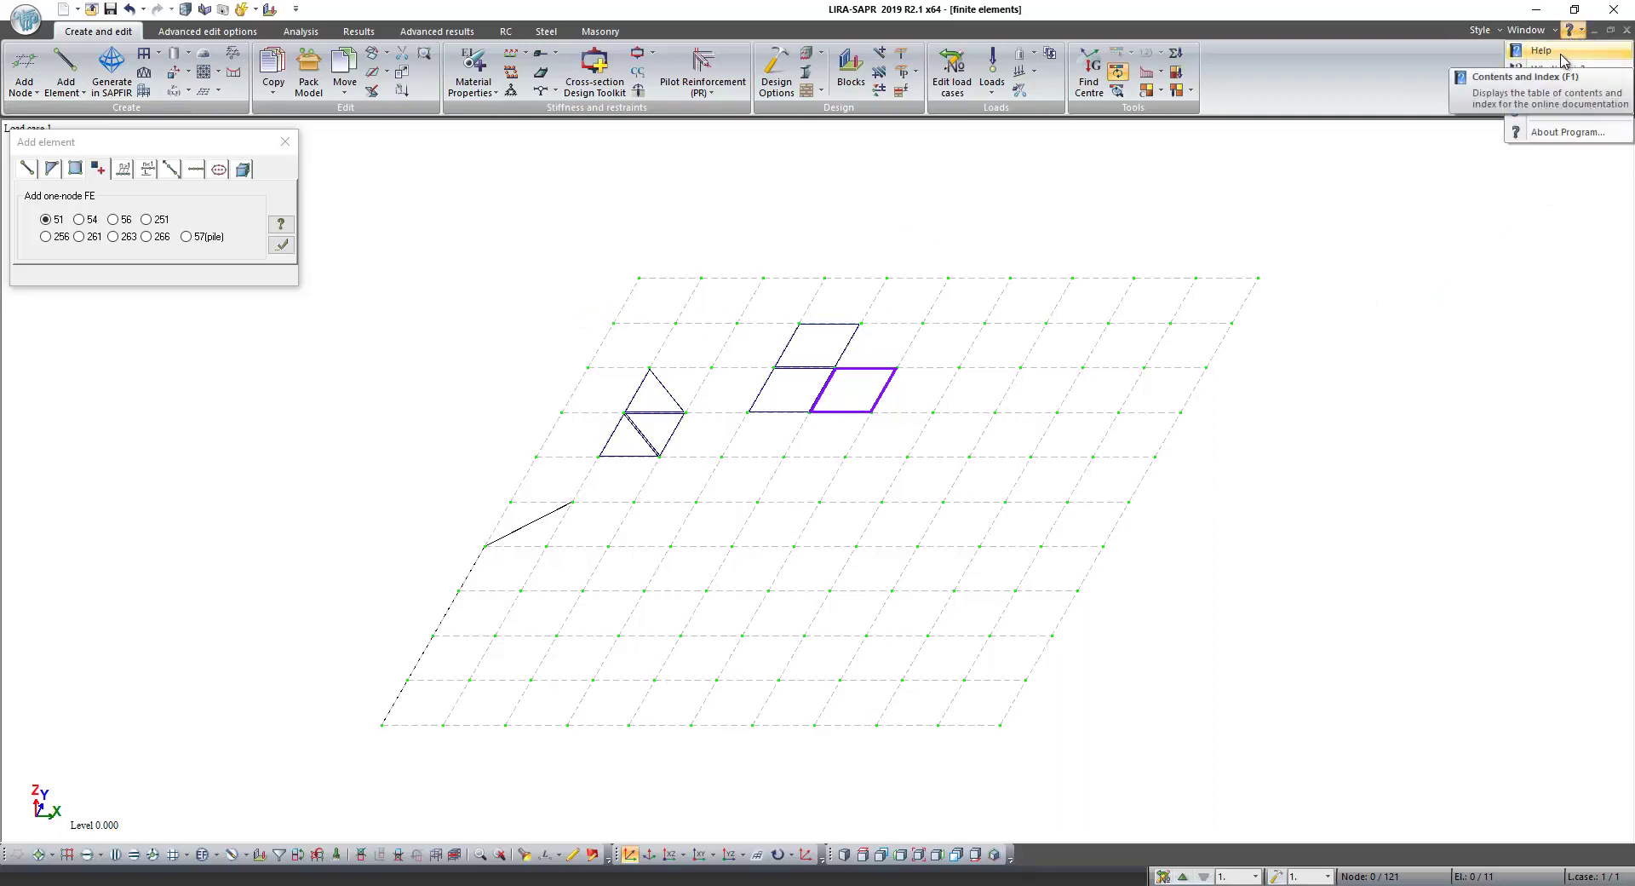
Open the help maximised and navigate through Comments to the FE library page
{"action": "left_click", "coordinate": [1543, 51]}
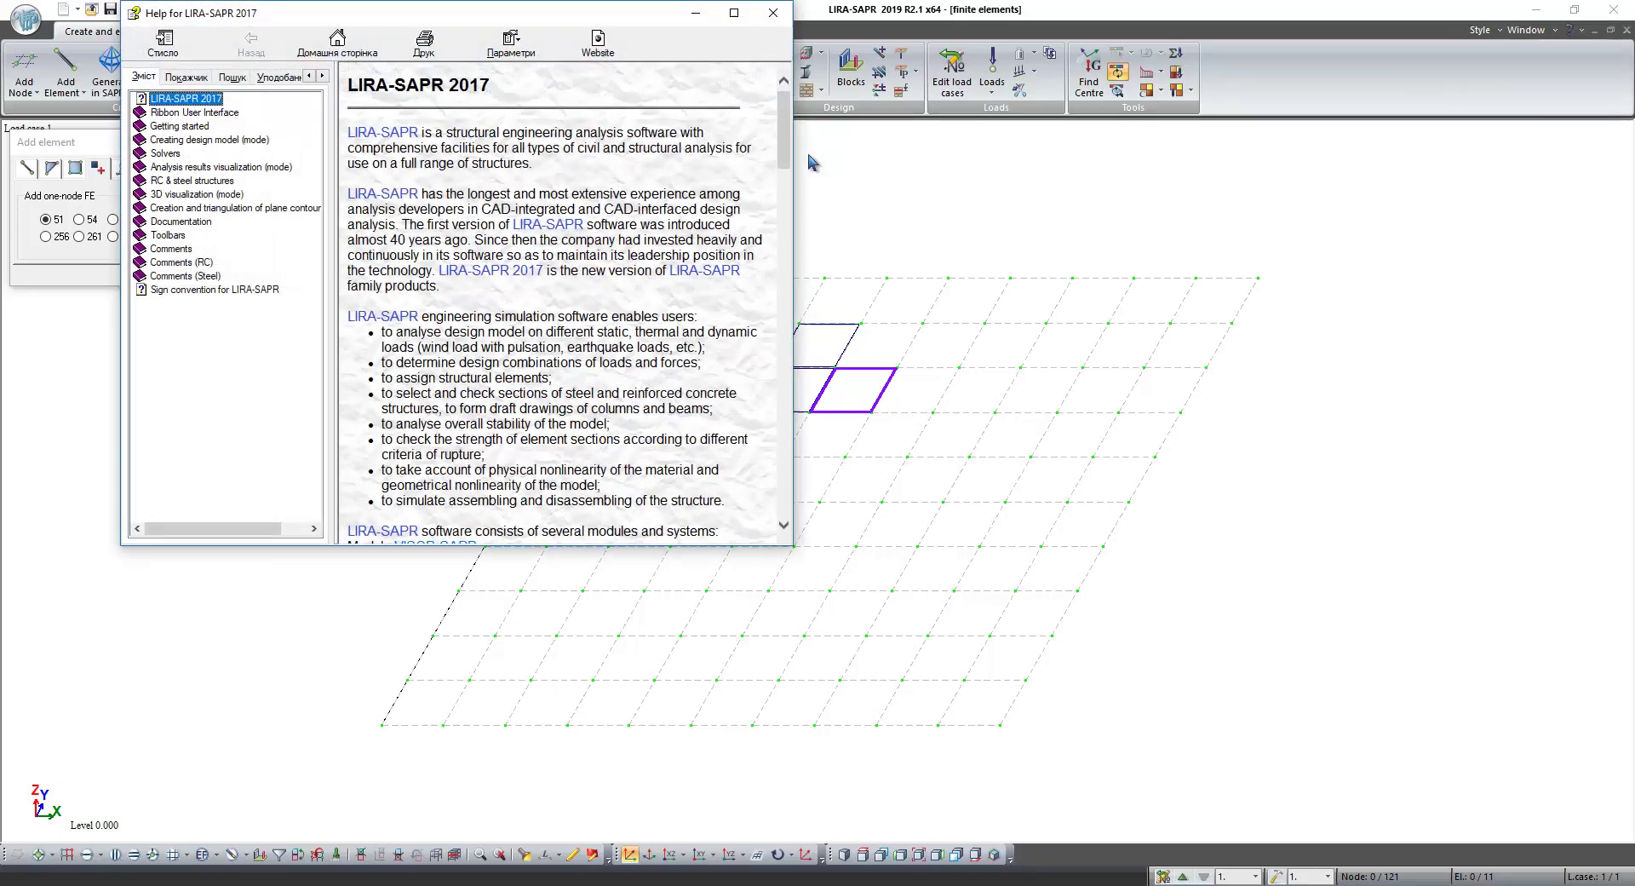
{"action": "key", "text": "super+Up"}
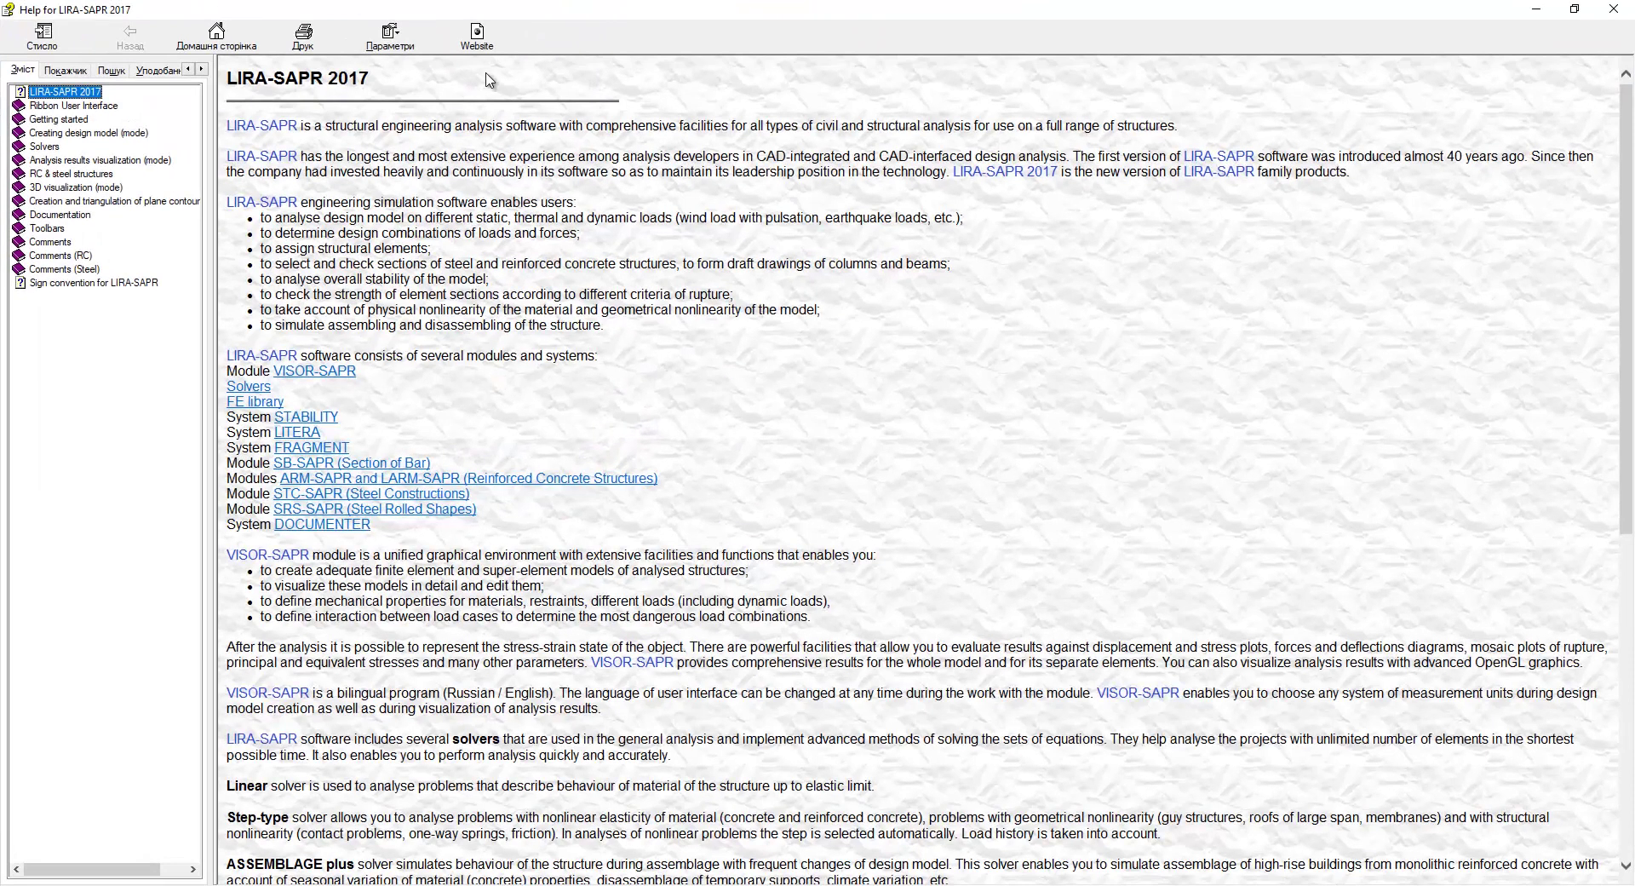
{"action": "left_click", "coordinate": [57, 246]}
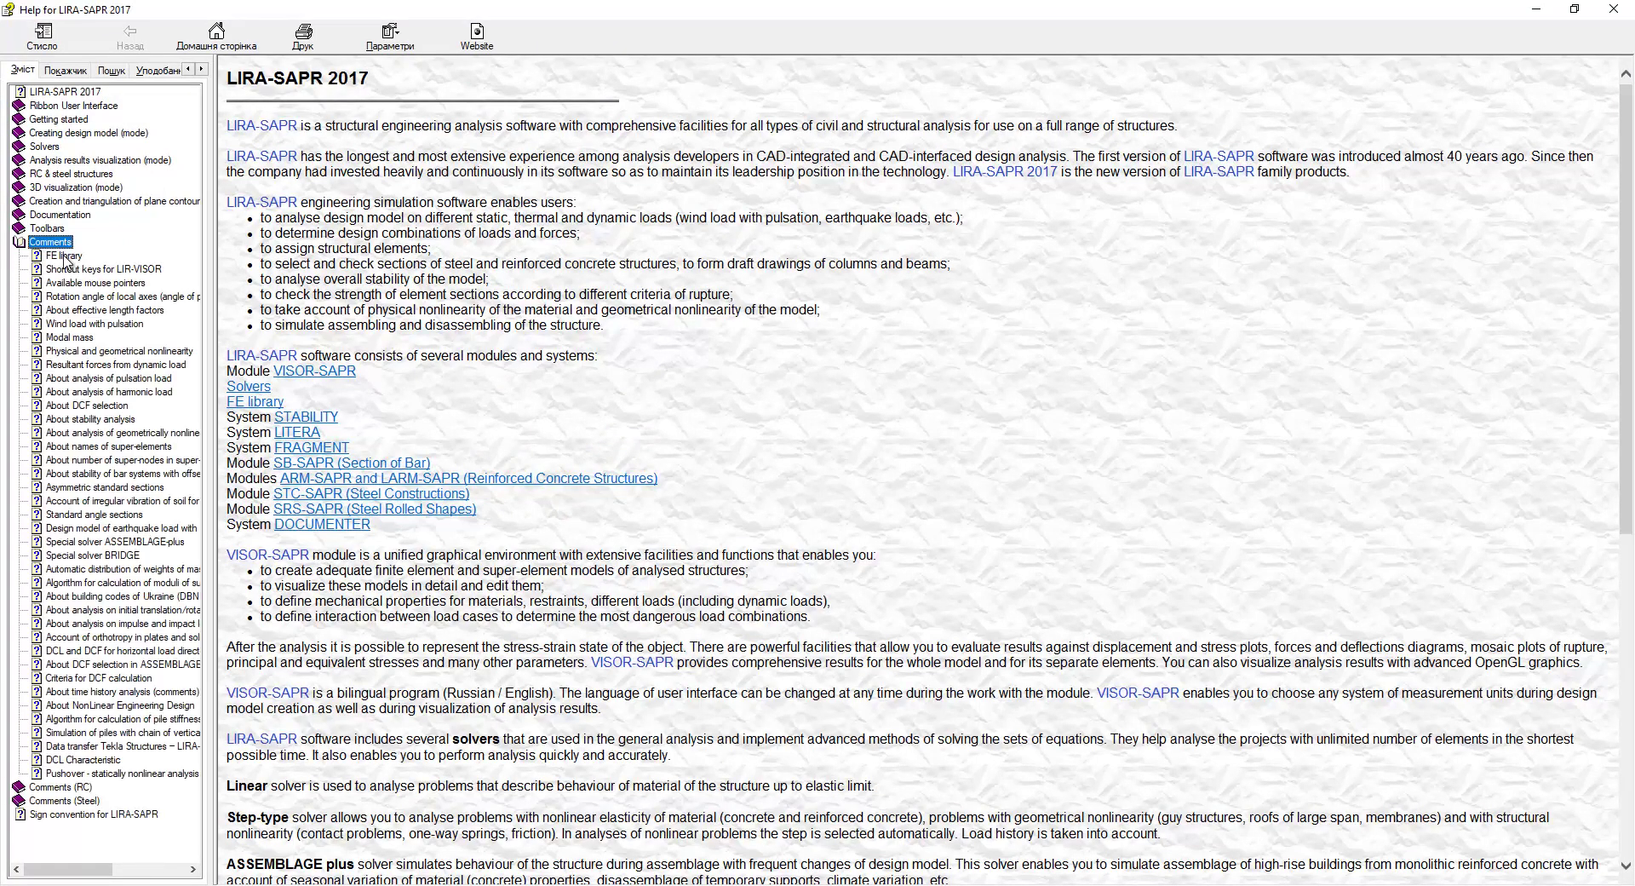
{"action": "left_click", "coordinate": [64, 256]}
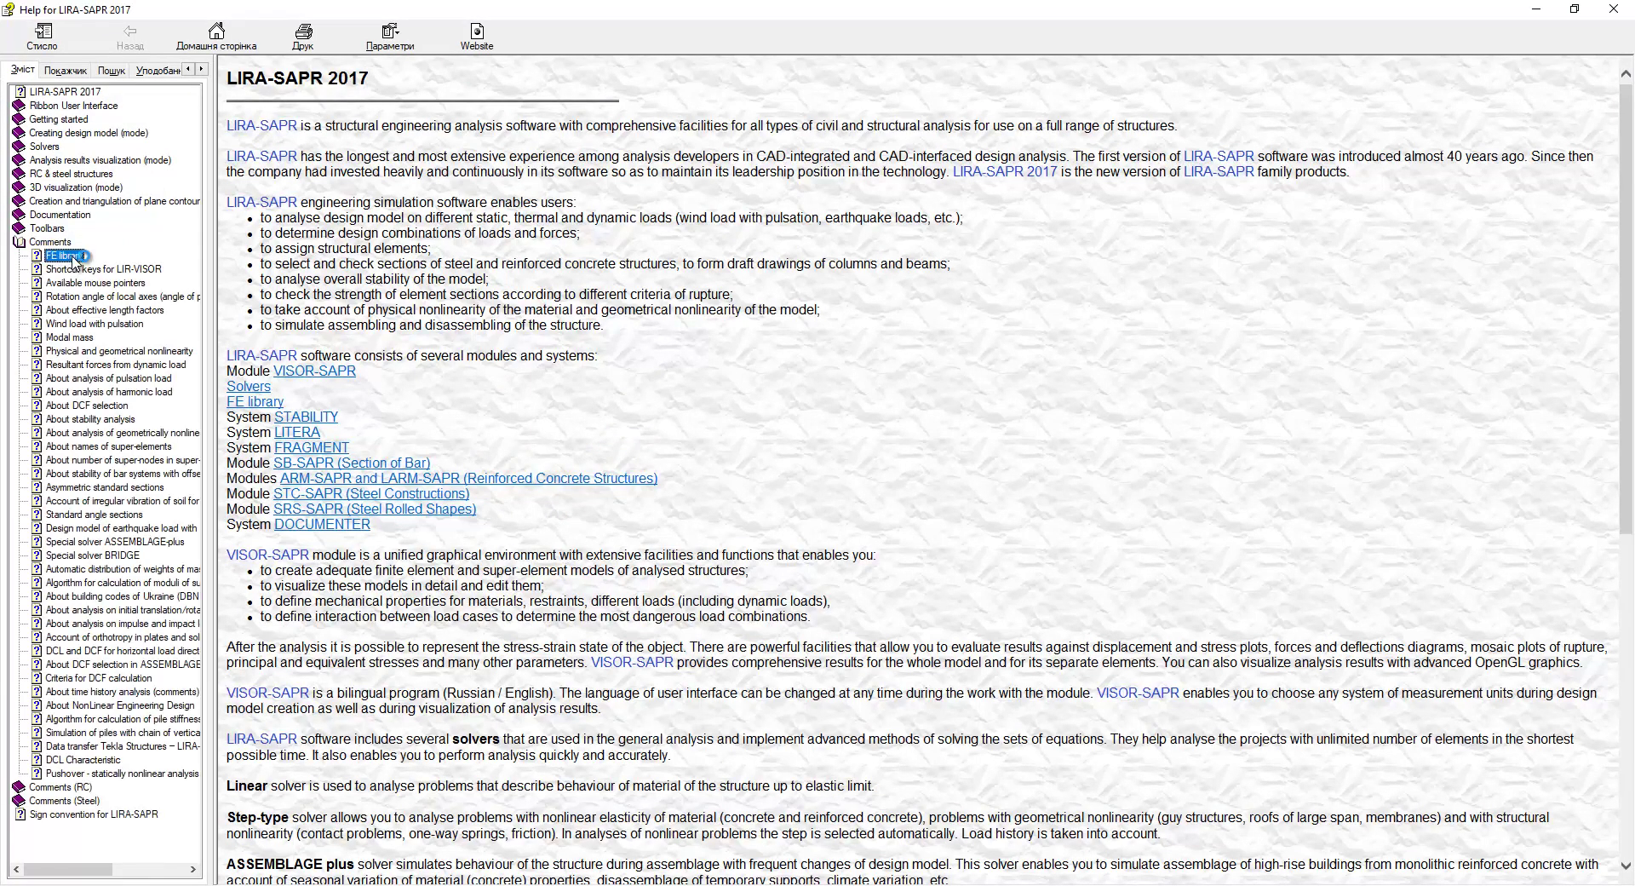
{"action": "scroll", "coordinate": [340, 362], "scroll_direction": "down", "scroll_amount": 5}
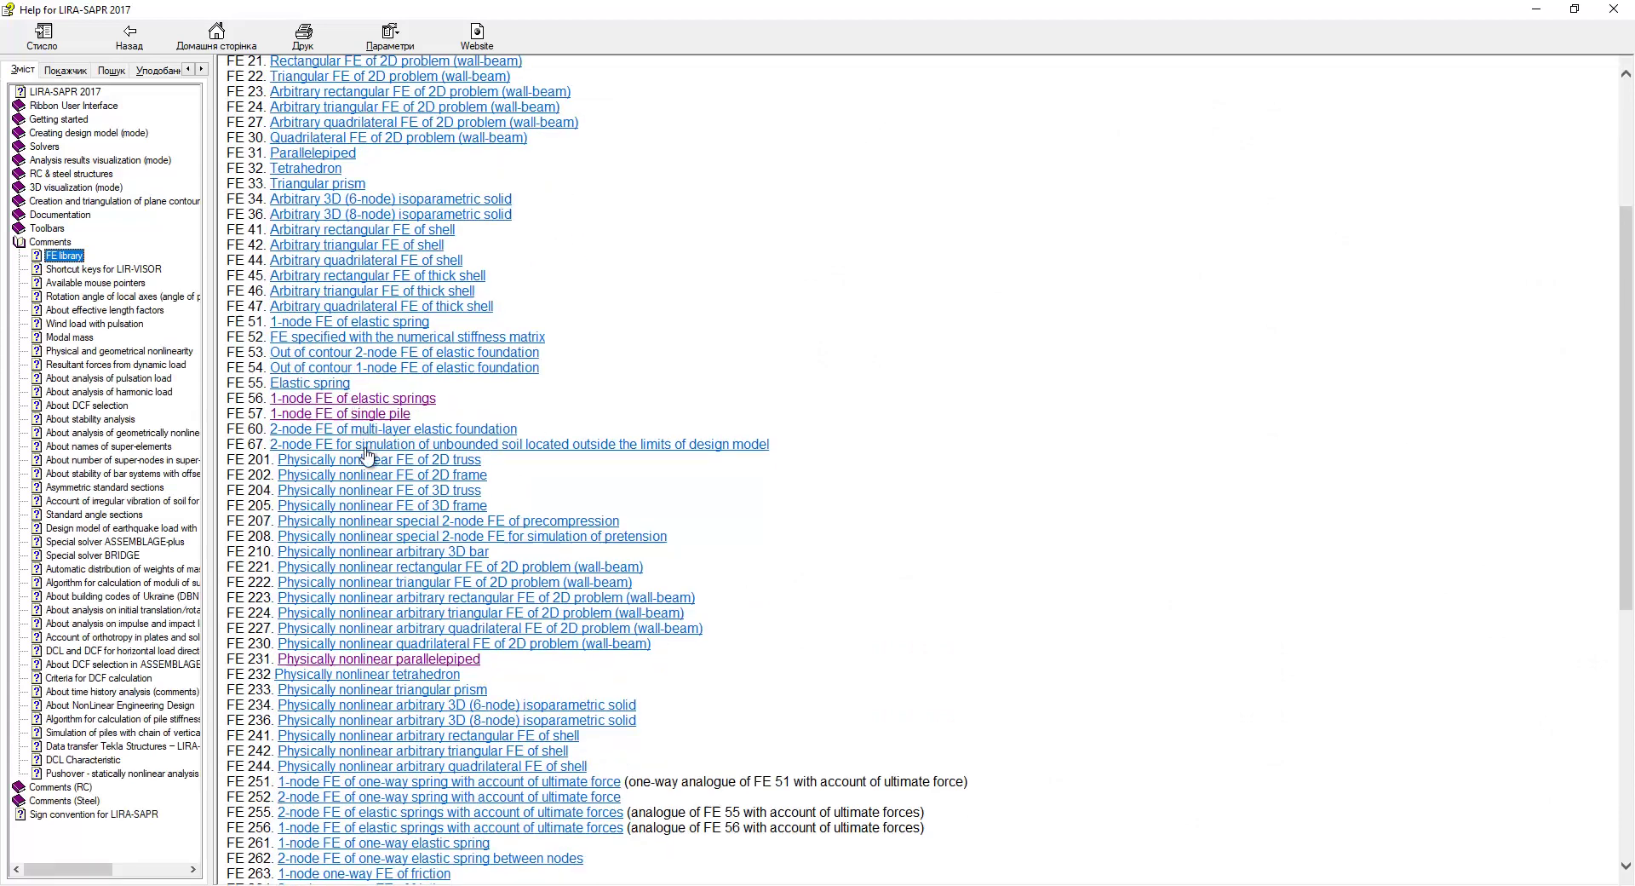
Read the FE 56 elastic springs and FE 41 shell entries, then close the help
{"action": "left_click", "coordinate": [352, 399]}
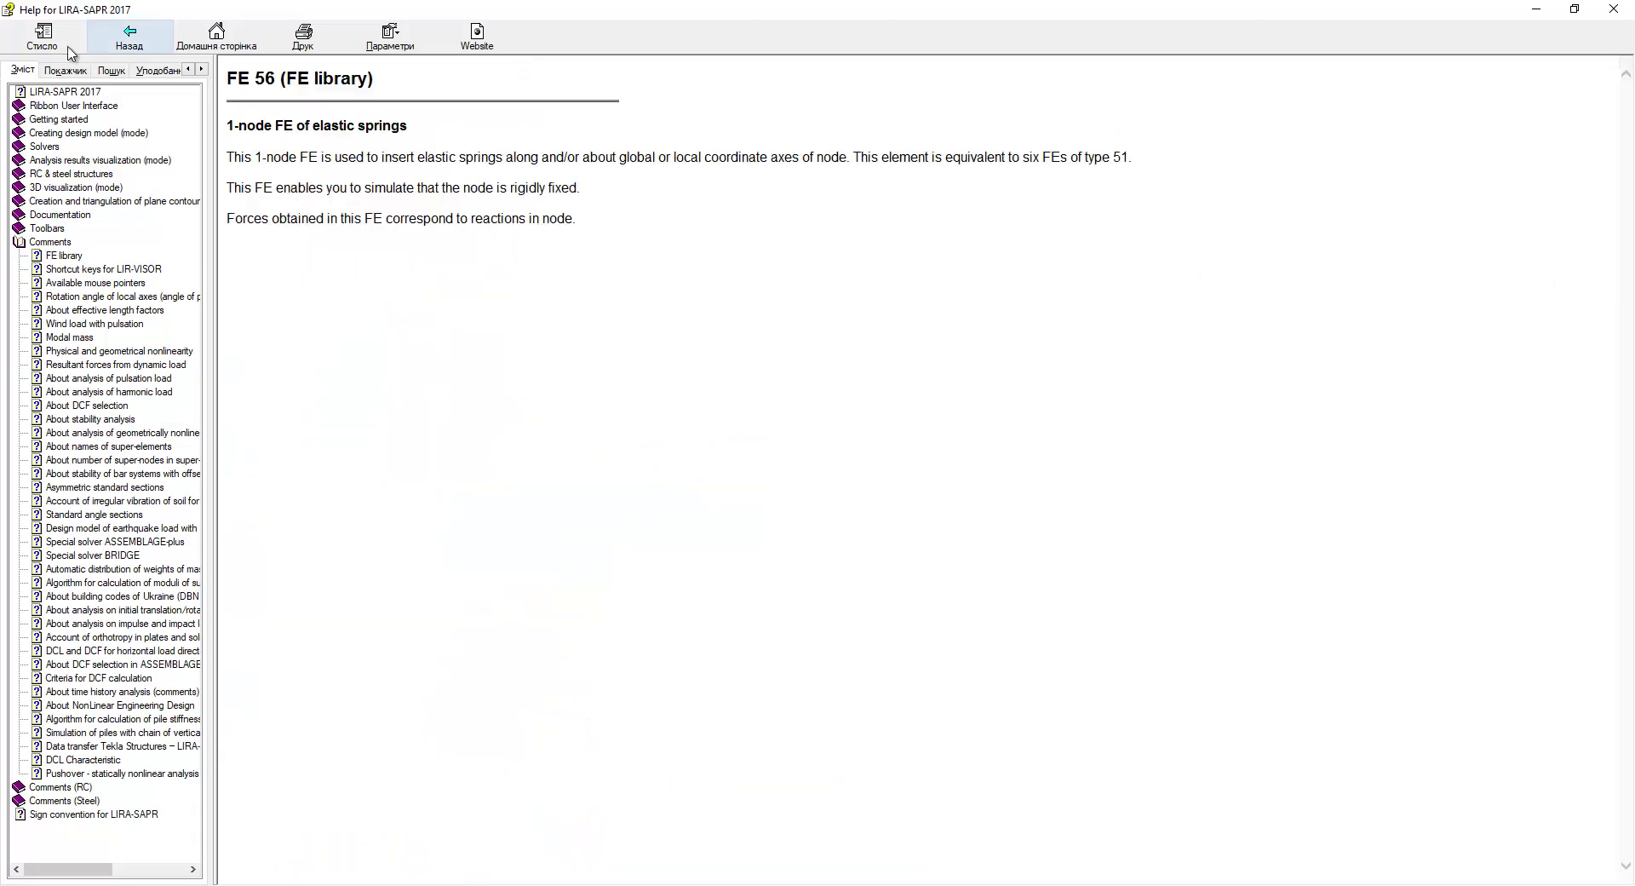
{"action": "left_click", "coordinate": [130, 37]}
{"action": "left_click", "coordinate": [303, 232]}
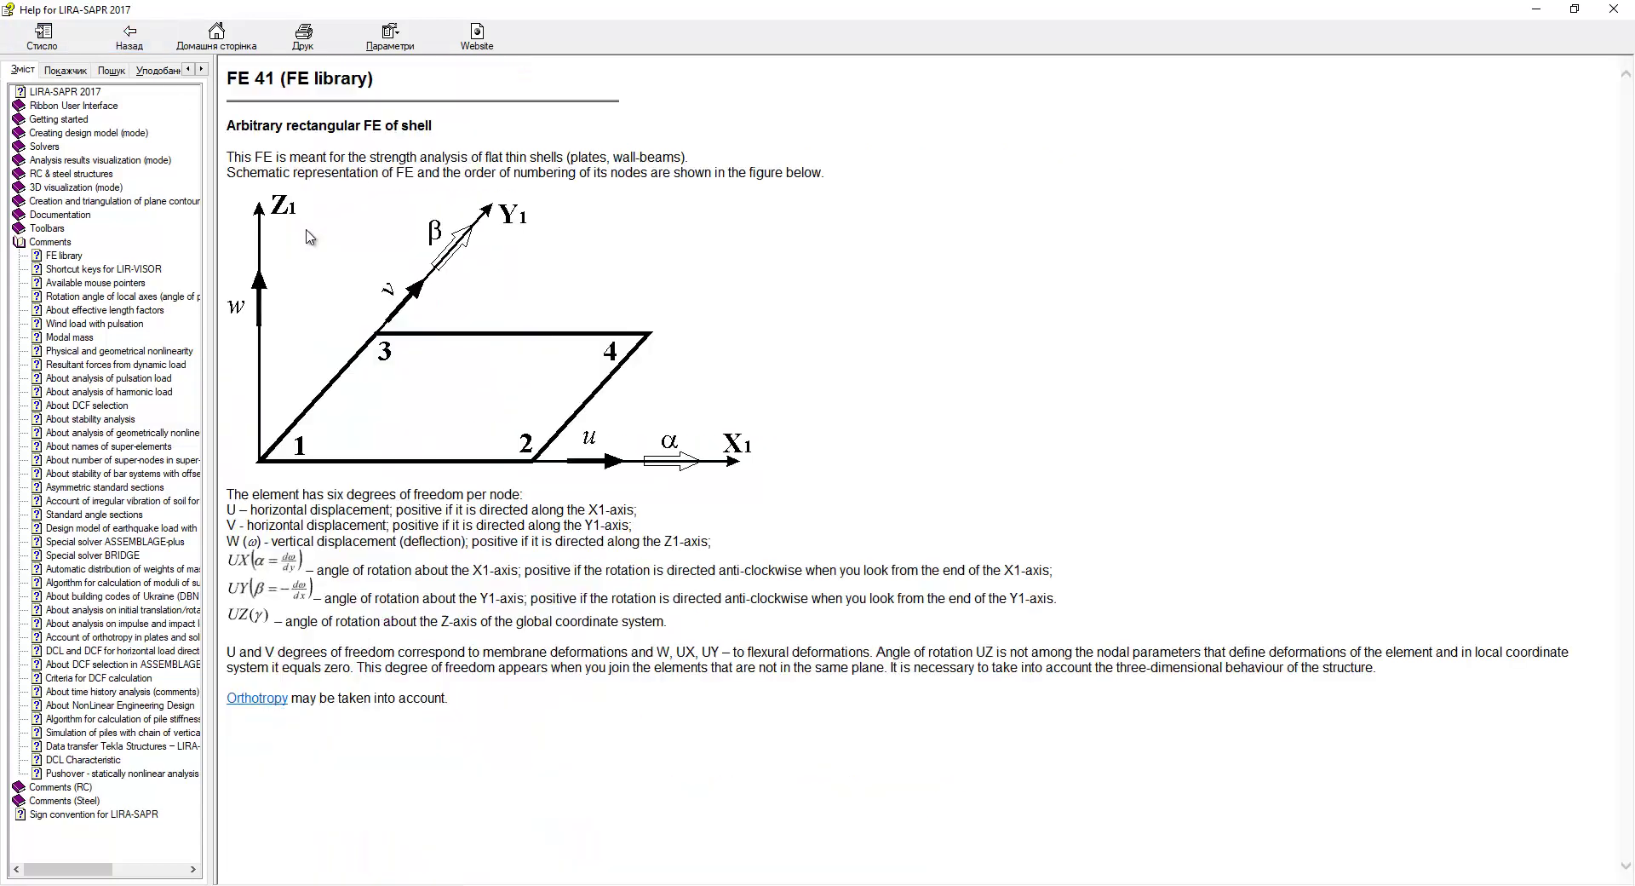
{"action": "left_click", "coordinate": [126, 48]}
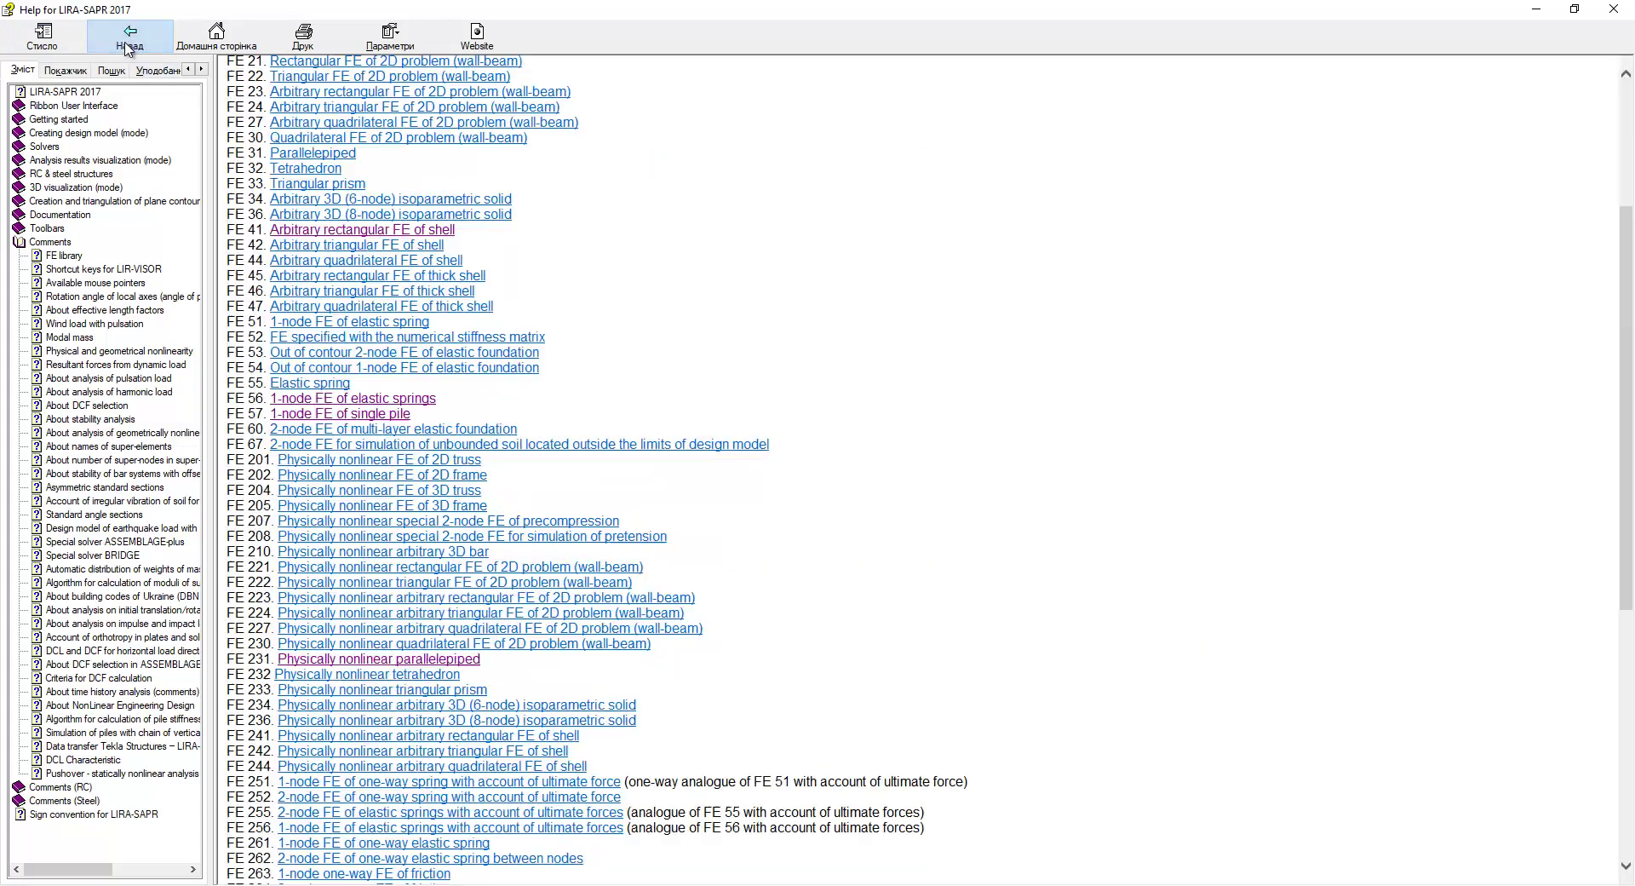
{"action": "left_click", "coordinate": [1613, 9]}
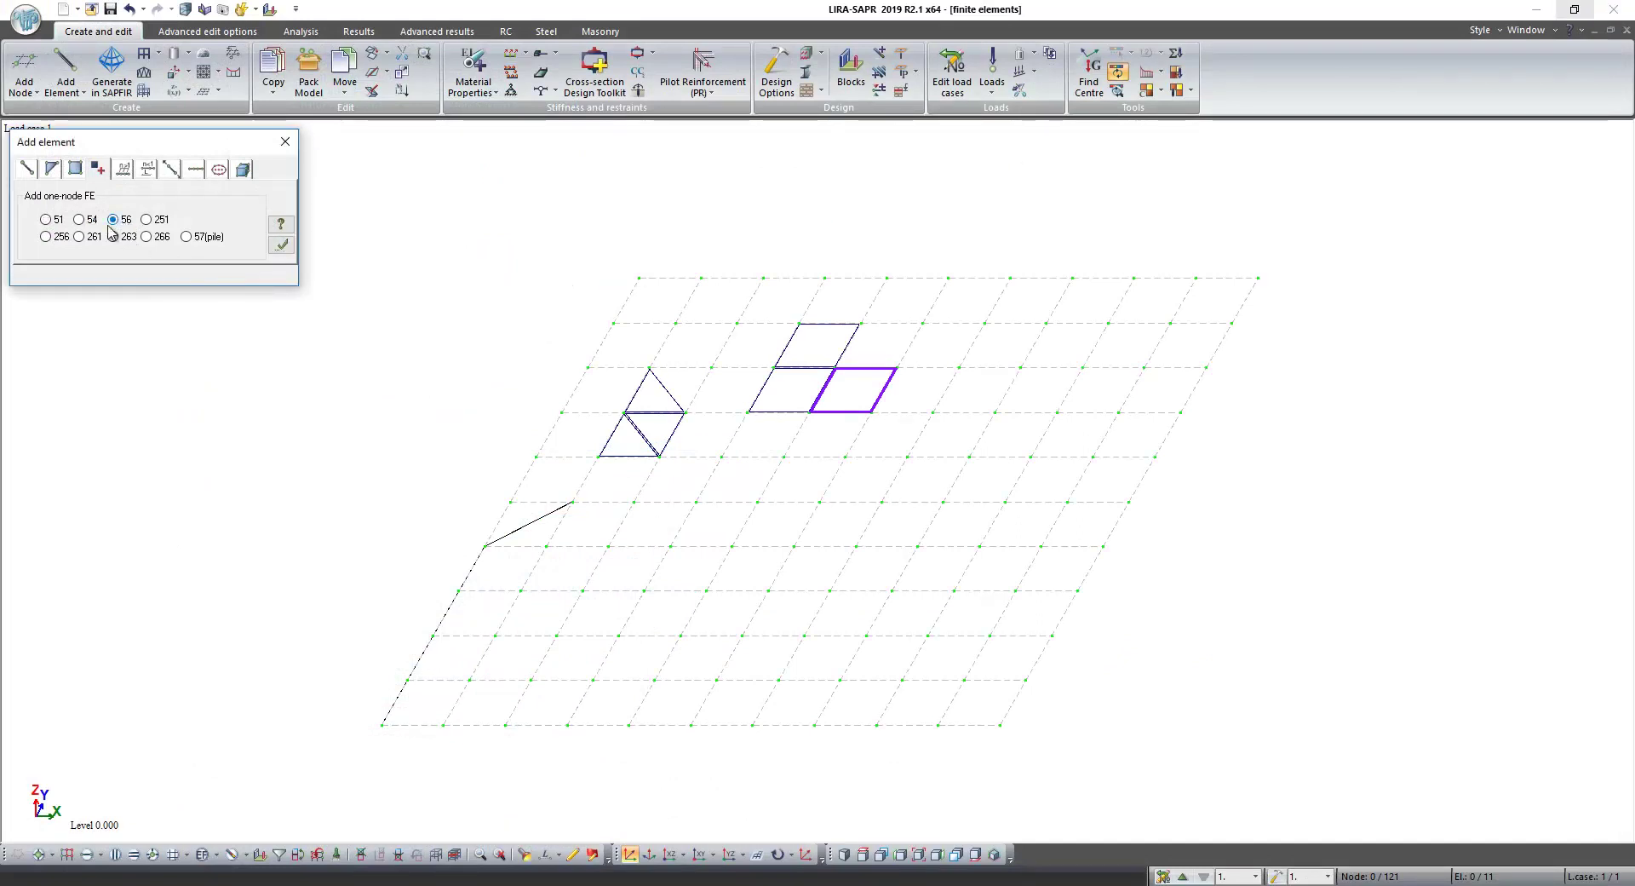
Create type 56 one-node spring elements on three selected grid nodes
{"action": "left_click", "coordinate": [139, 380]}
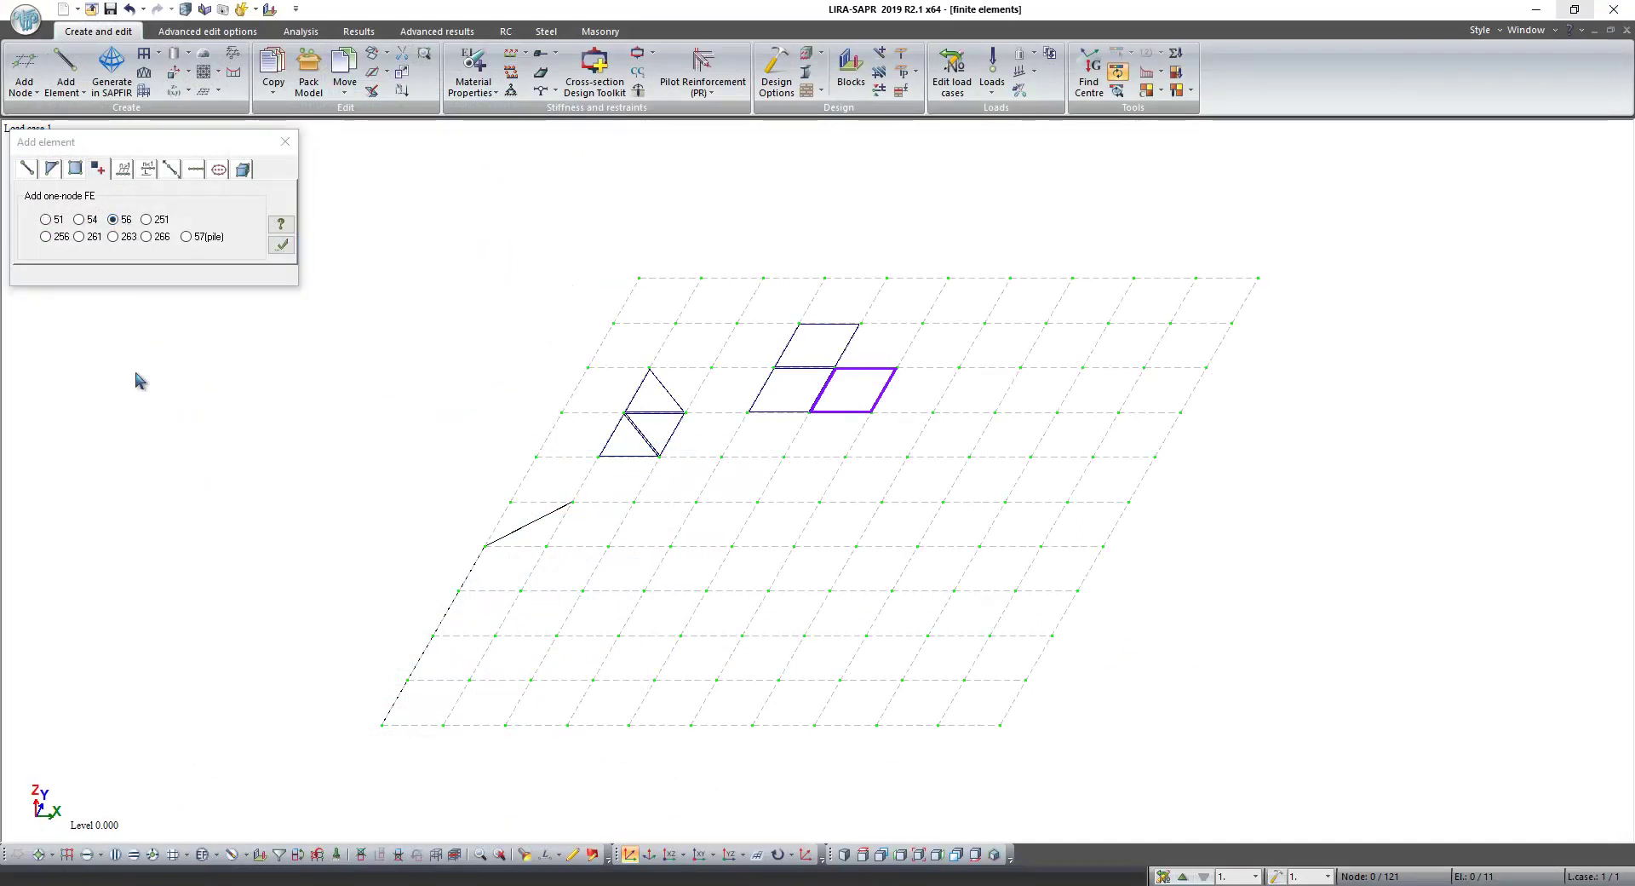
{"action": "left_click", "coordinate": [38, 854]}
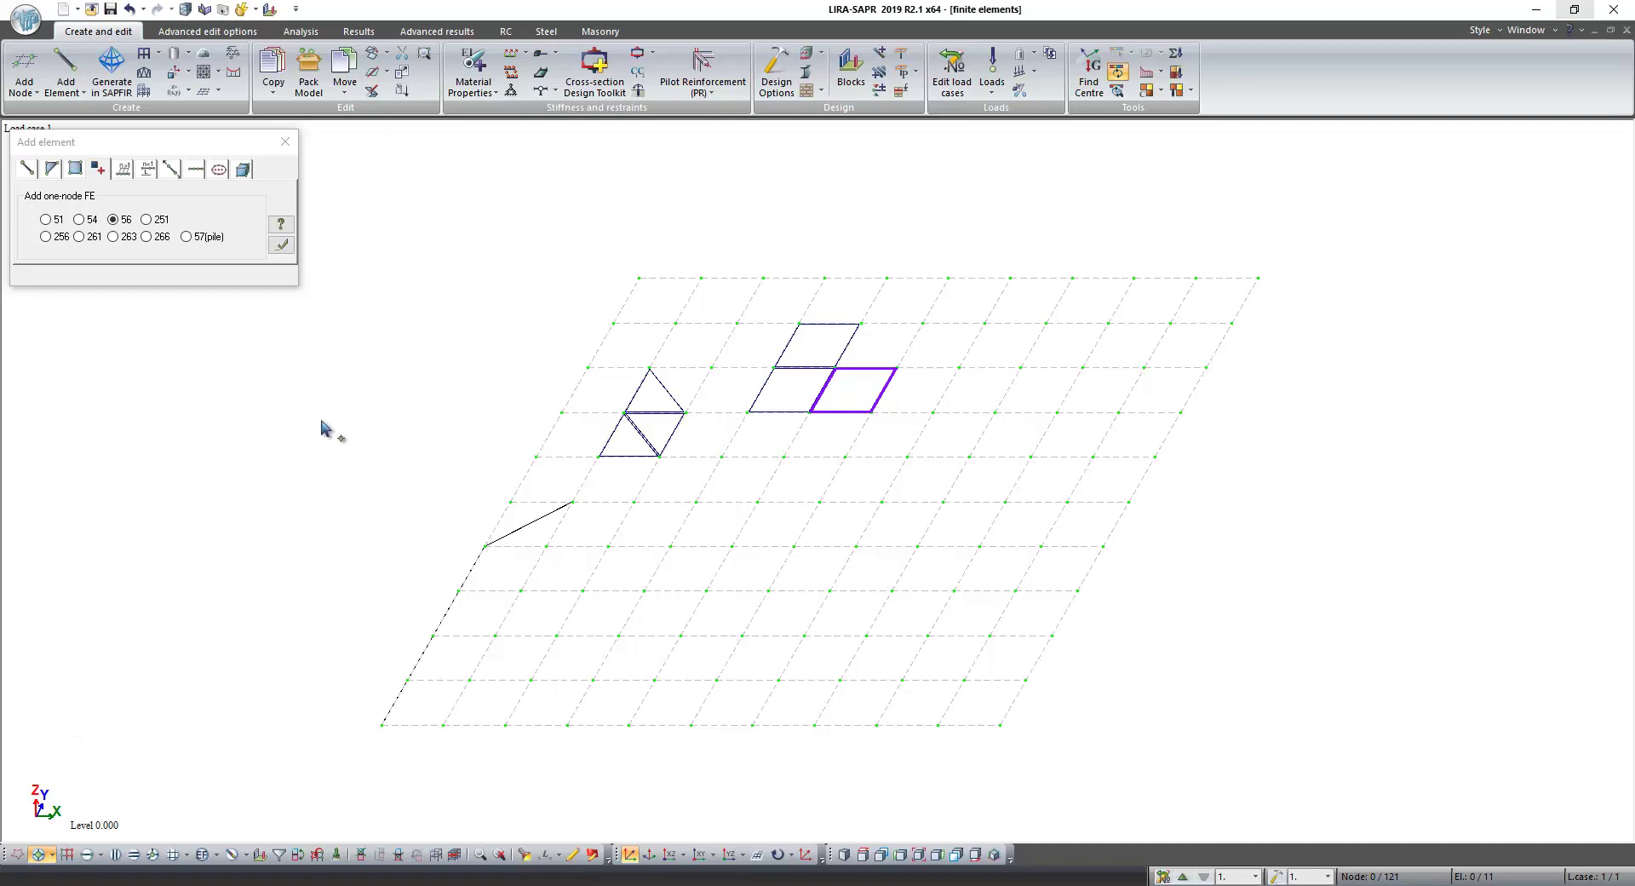
{"action": "left_click", "coordinate": [757, 503]}
{"action": "left_click", "coordinate": [820, 502]}
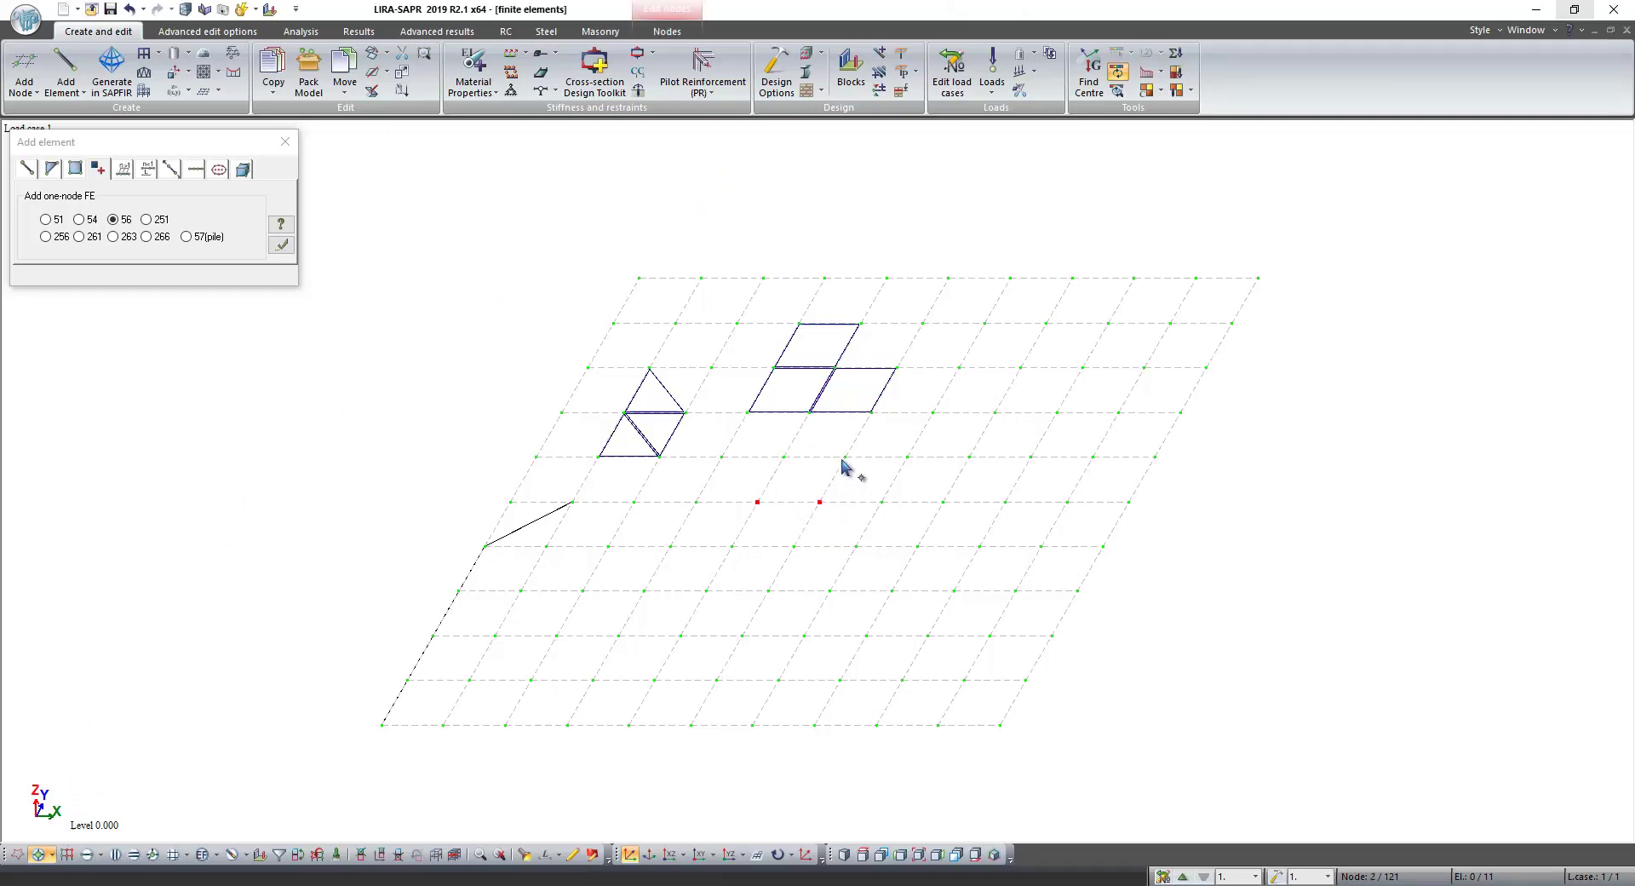
{"action": "left_click", "coordinate": [844, 457]}
{"action": "left_click", "coordinate": [281, 247]}
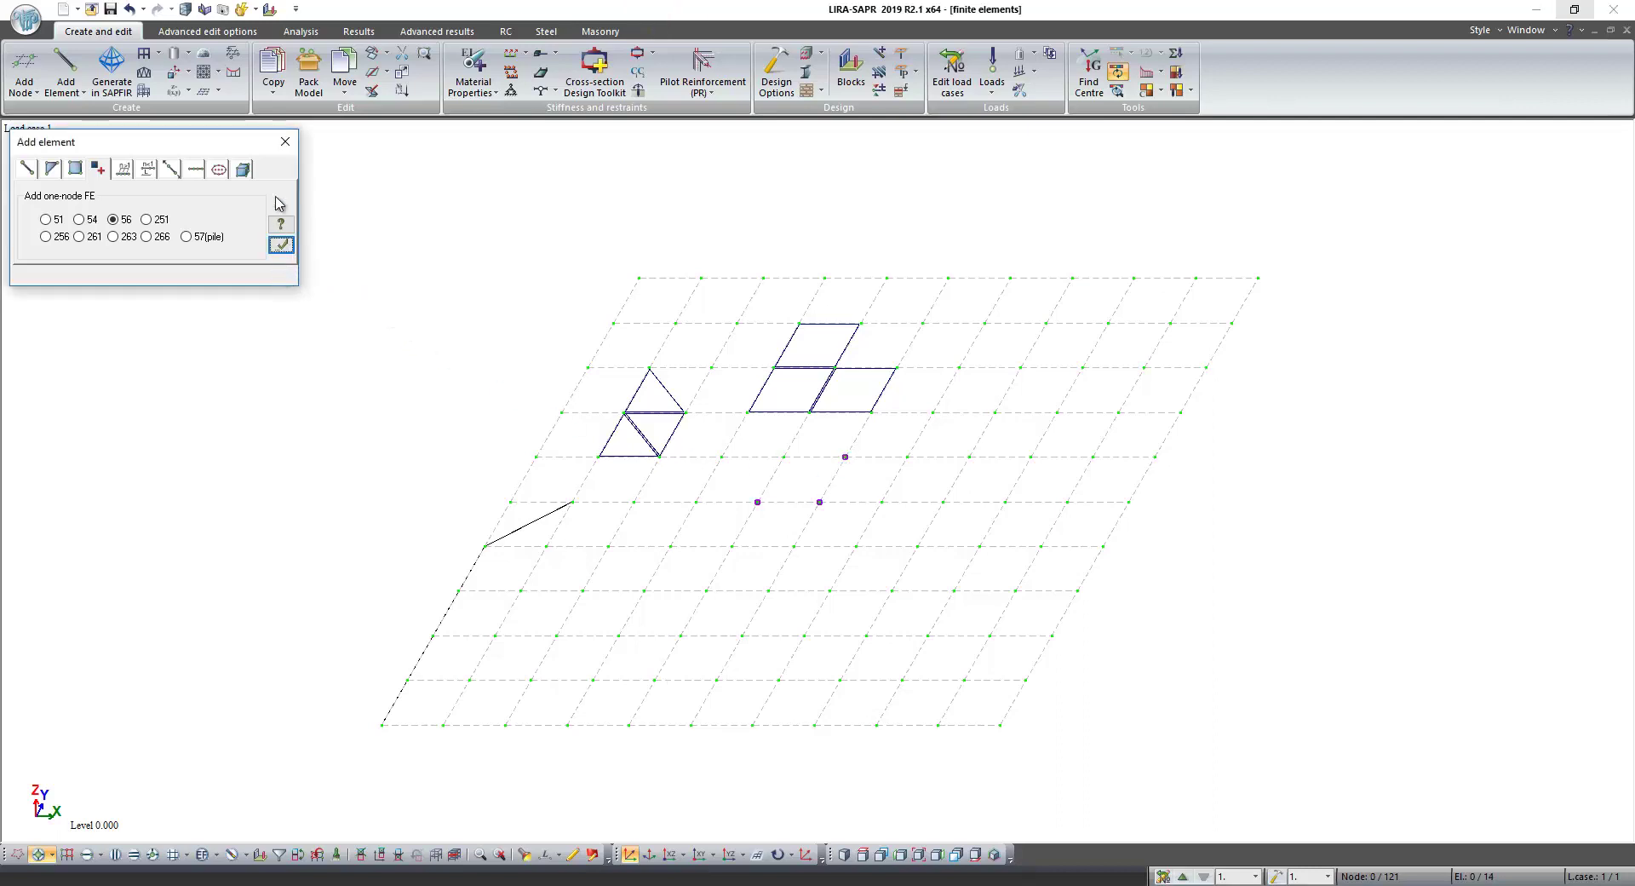
Cycle through the element-adding modes to Add solid by selected nodes, then box-select the lower-right corner nodes
{"action": "left_click", "coordinate": [124, 169]}
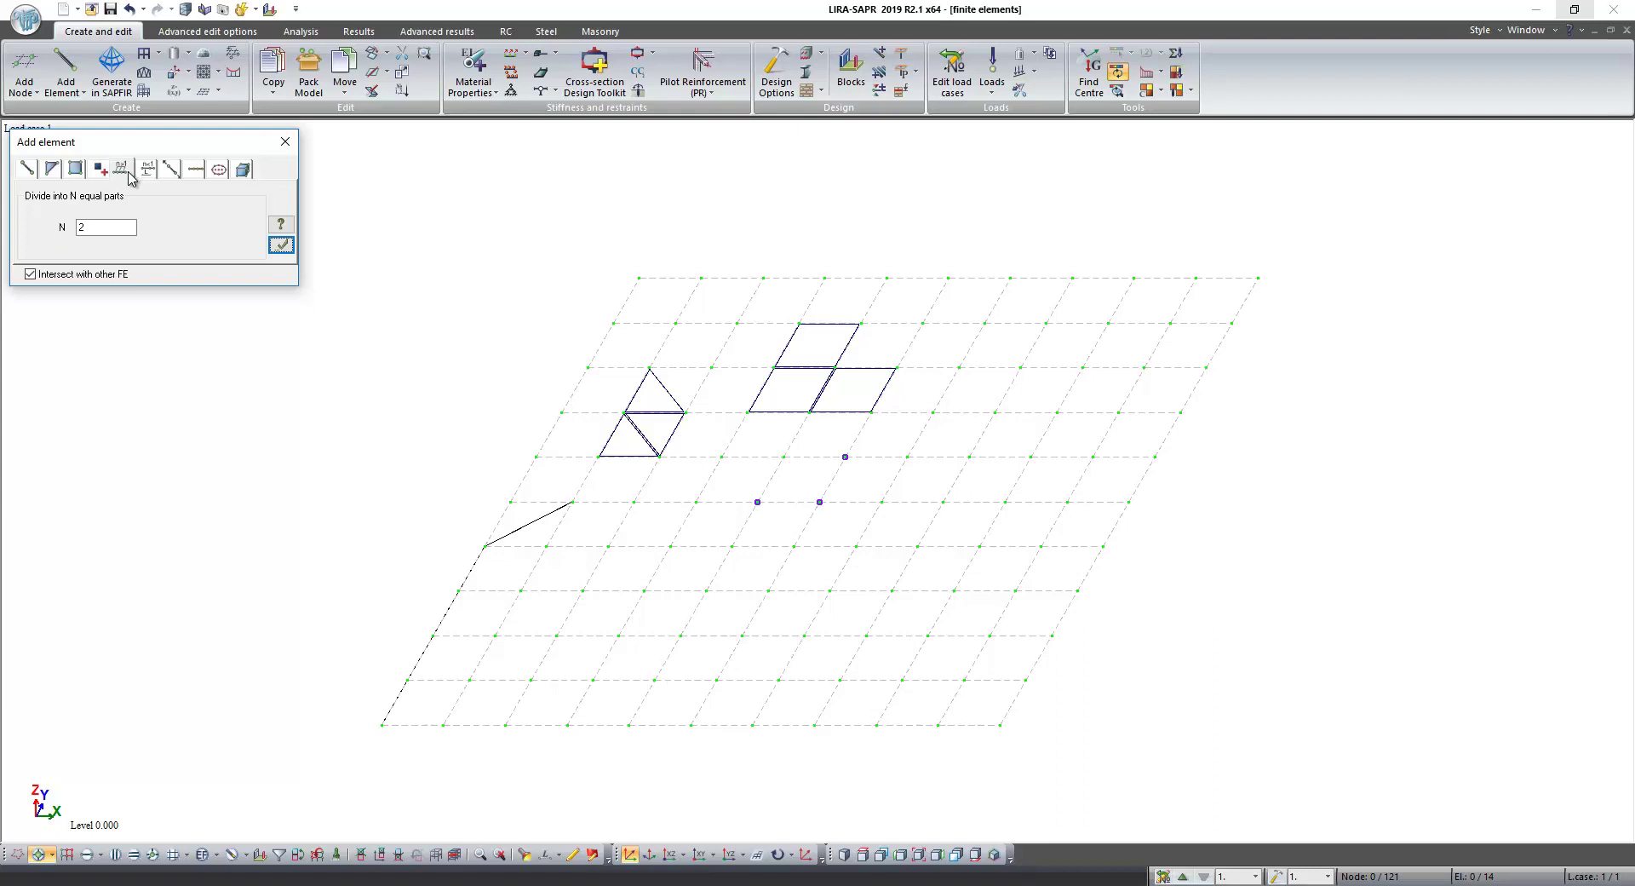
{"action": "left_click", "coordinate": [167, 172]}
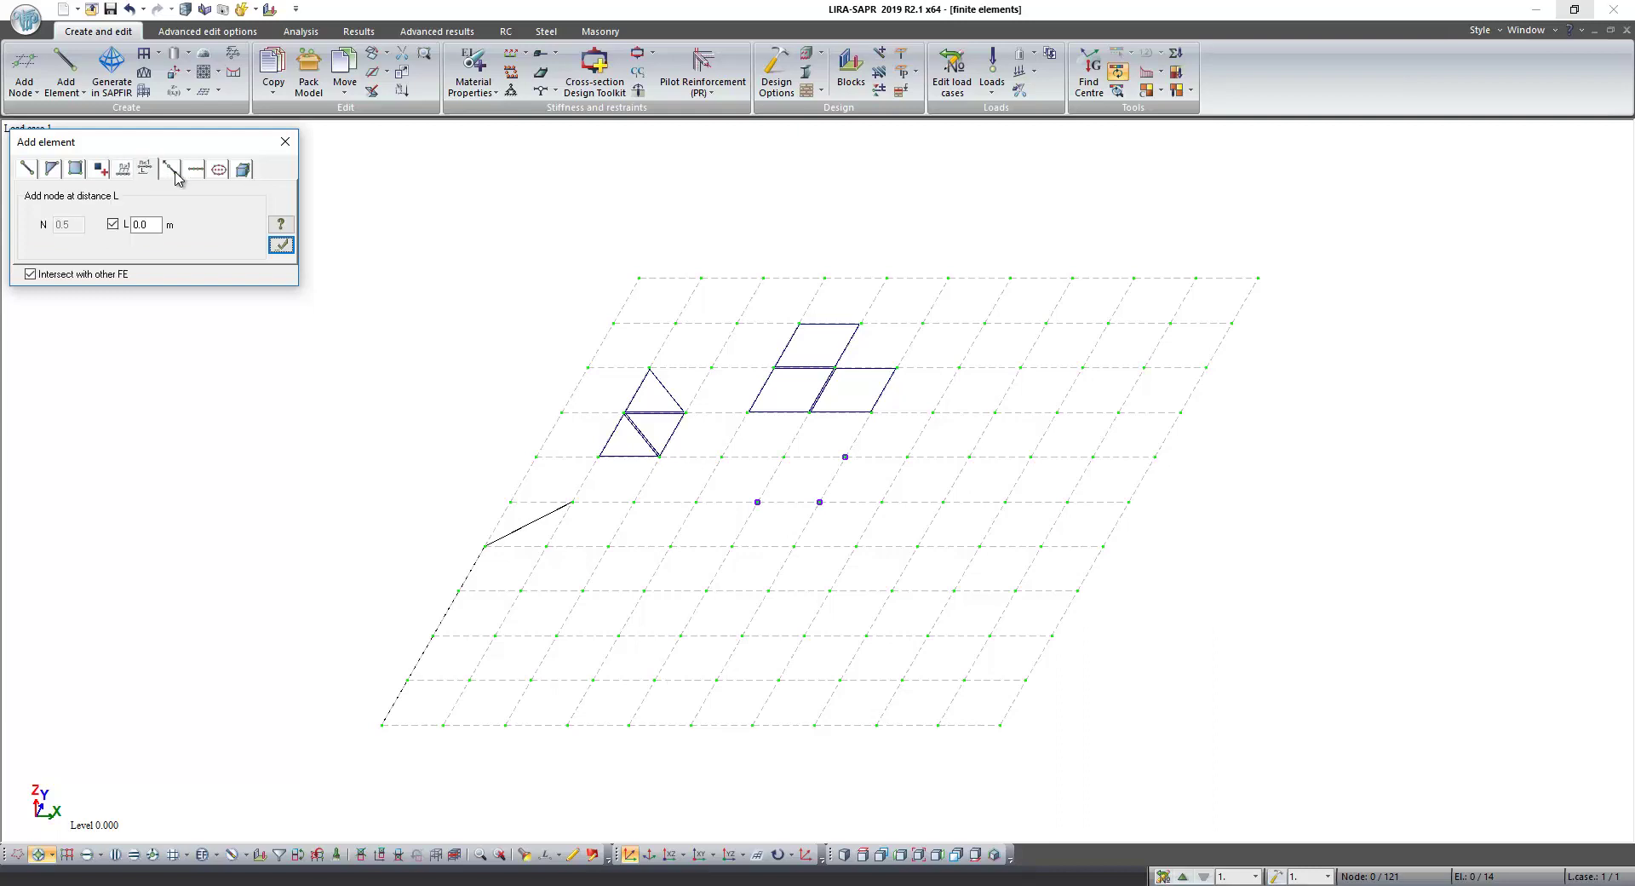
{"action": "left_click", "coordinate": [188, 173]}
{"action": "left_click", "coordinate": [200, 174]}
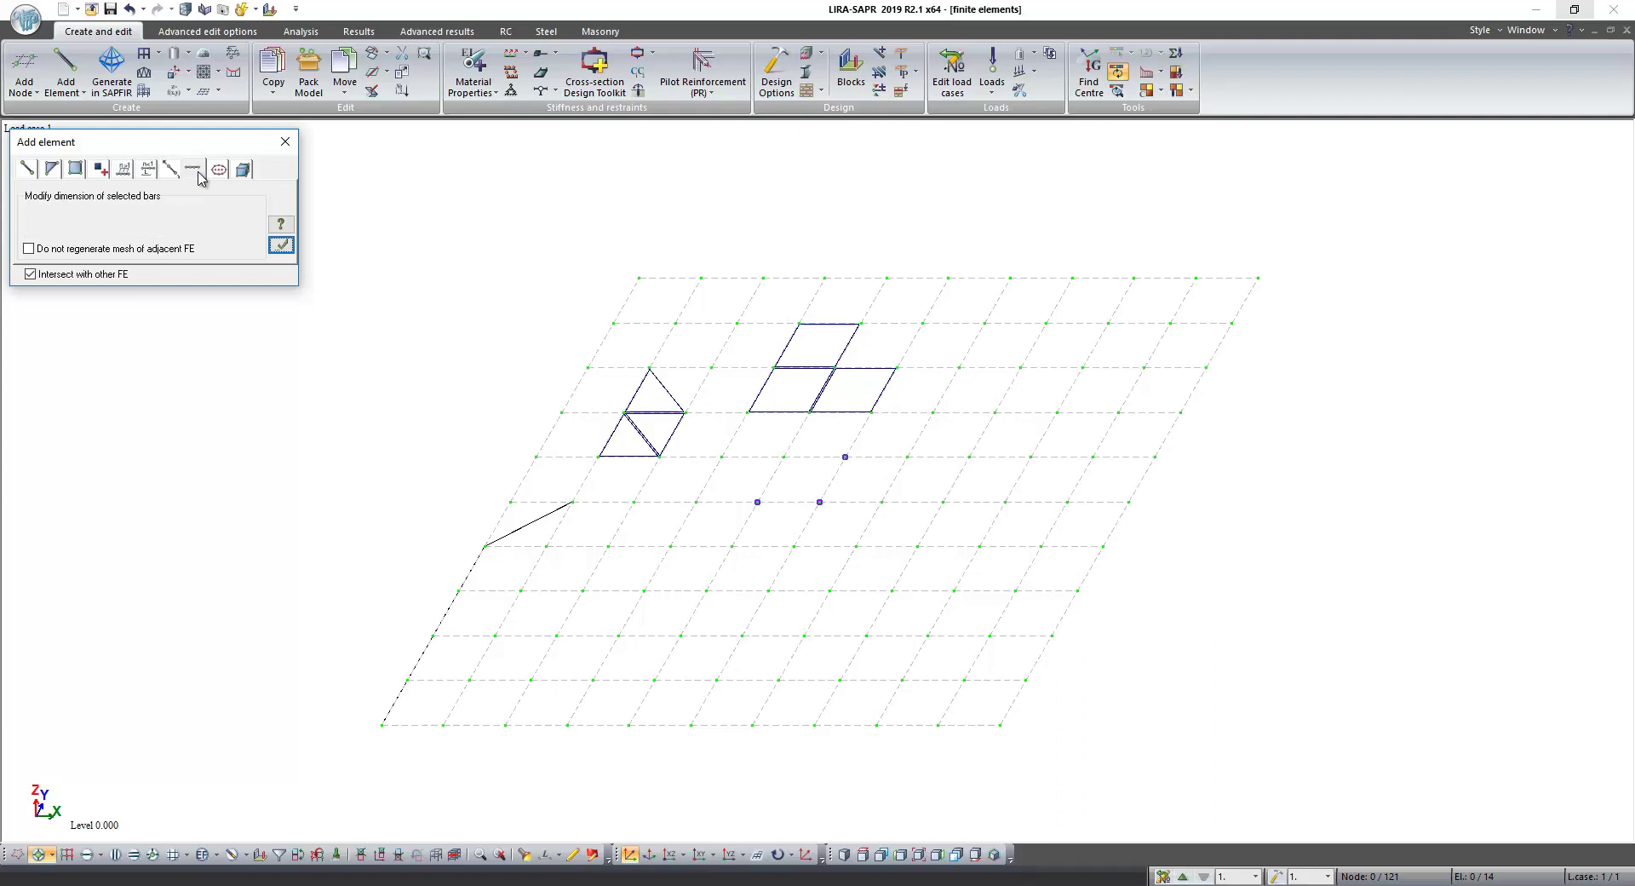
{"action": "left_click", "coordinate": [219, 170]}
{"action": "left_click", "coordinate": [242, 174]}
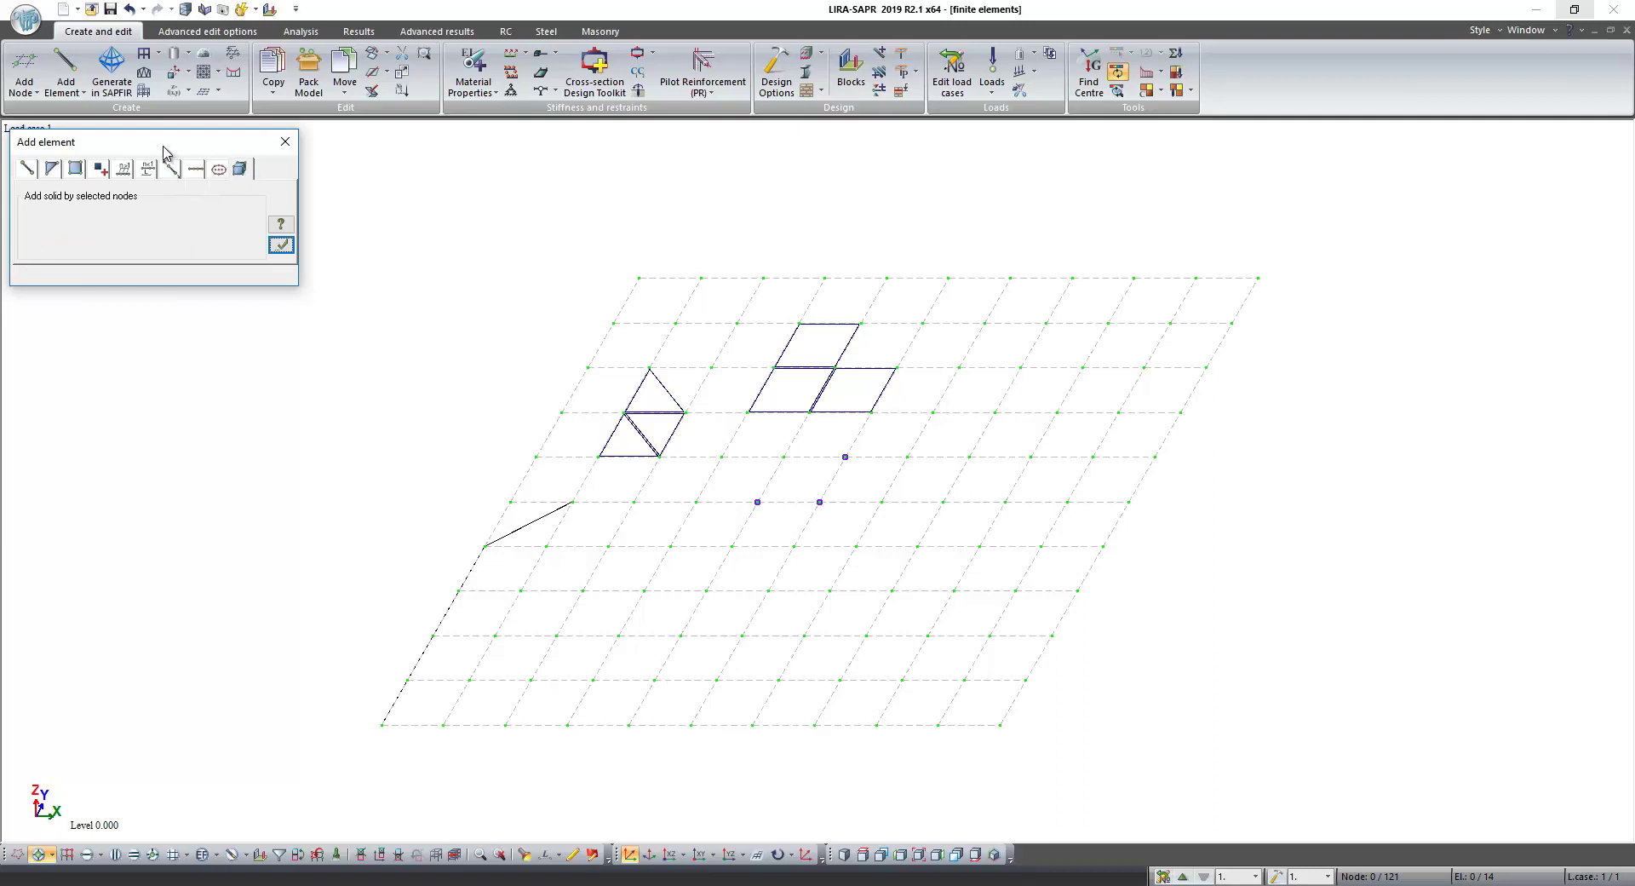
{"action": "left_click_drag", "start_coordinate": [166, 152], "coordinate": [159, 144]}
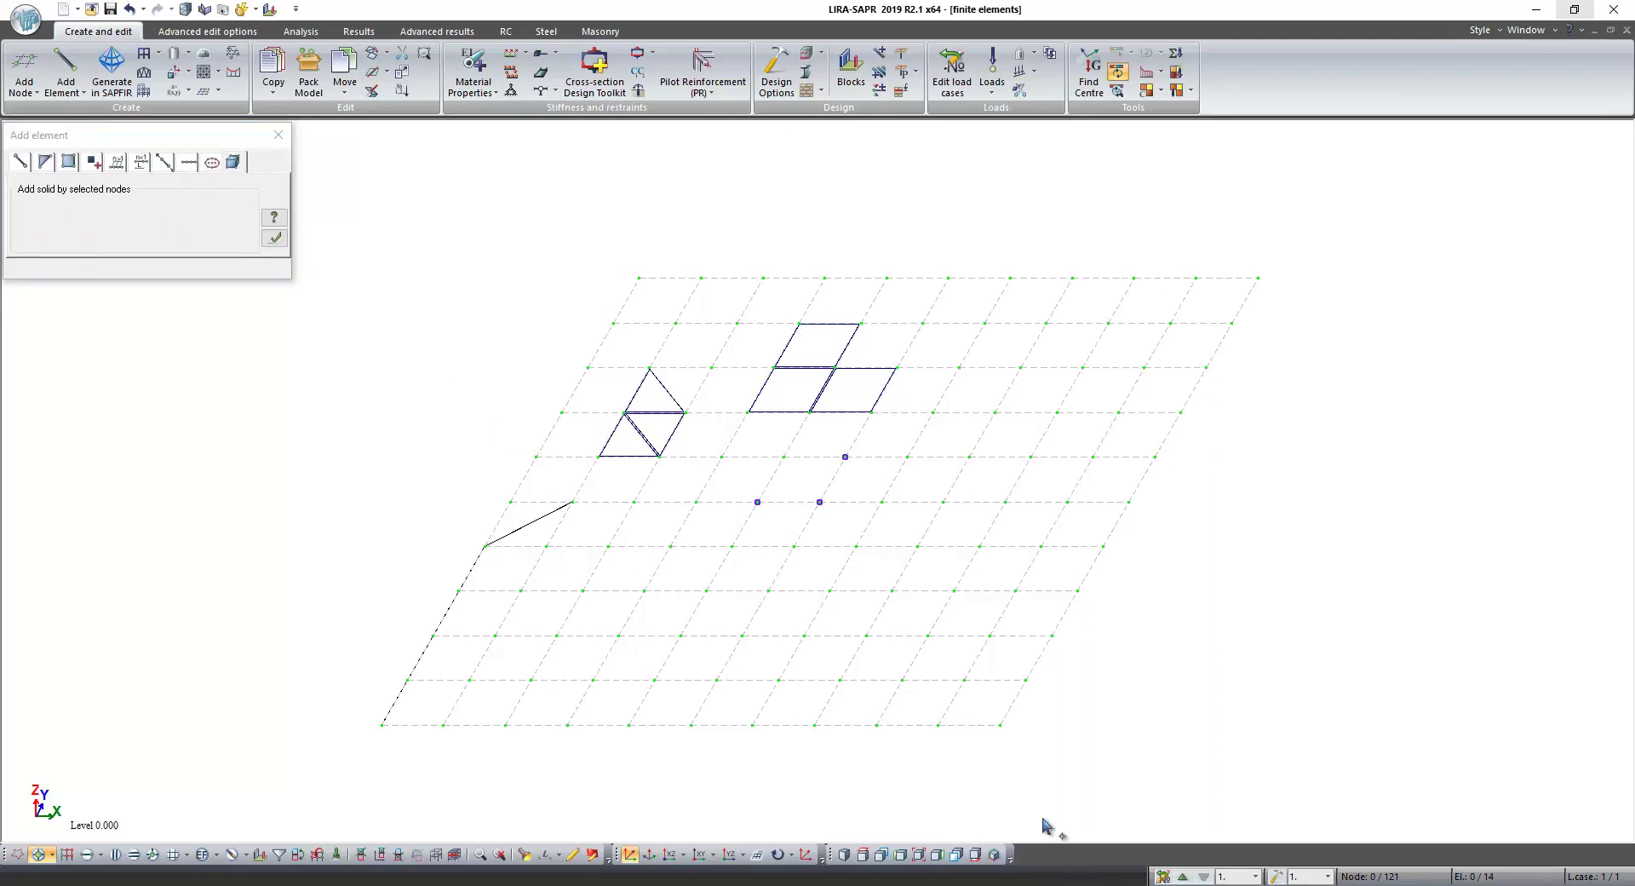
{"action": "left_click_drag", "start_coordinate": [869, 621], "coordinate": [1084, 752]}
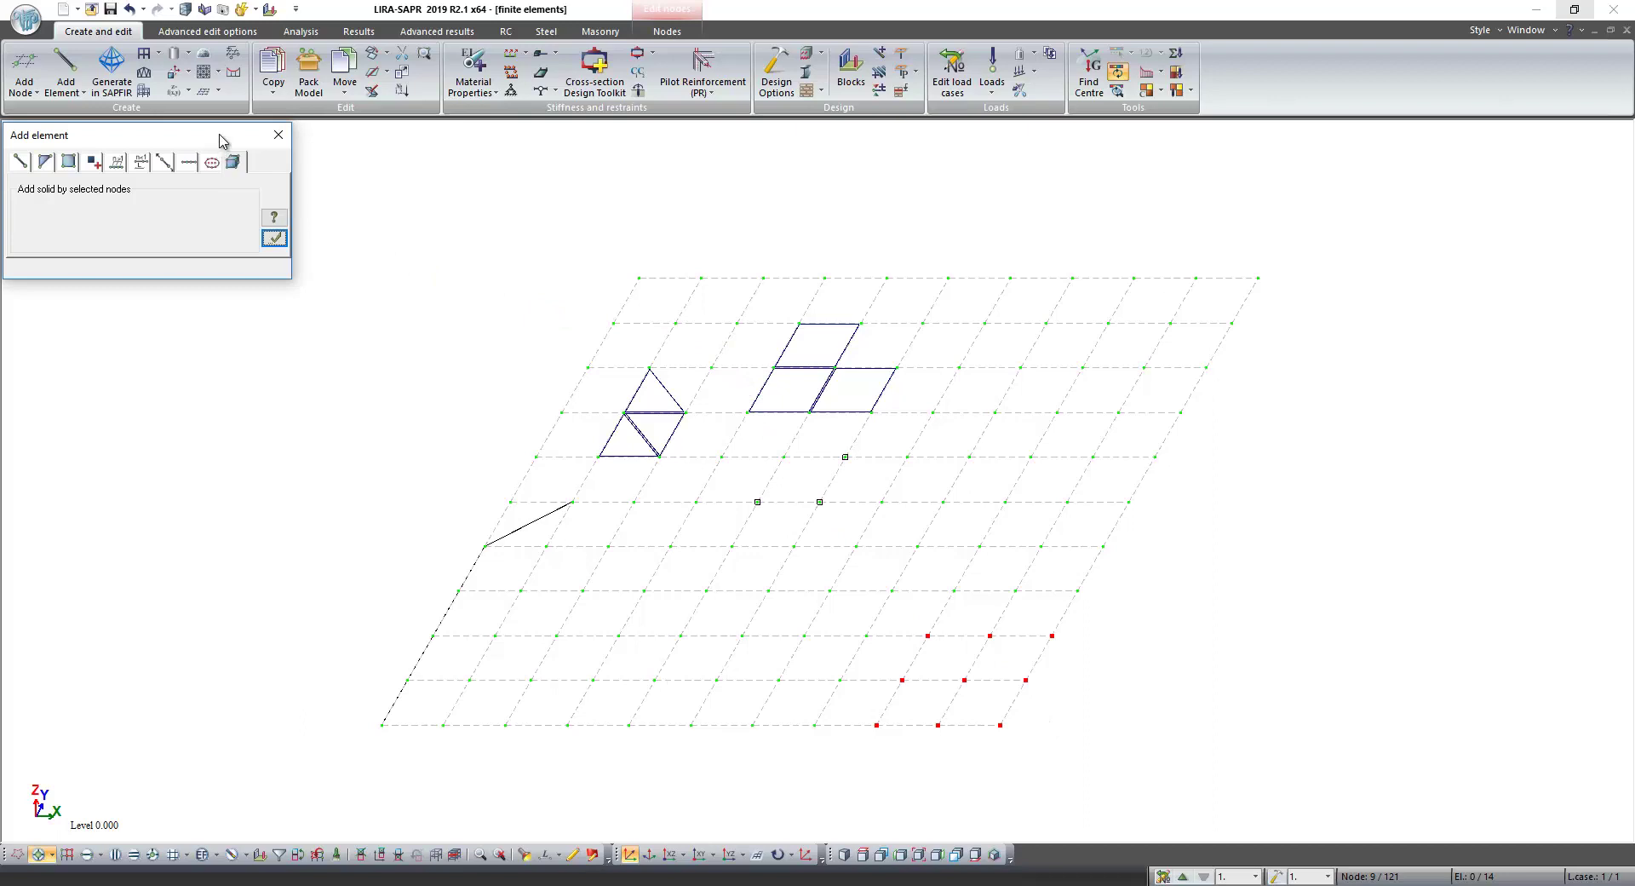
Copy the nine selected corner nodes 1 m along Z with dZ = 1 m
{"action": "left_click_drag", "start_coordinate": [219, 136], "coordinate": [218, 218]}
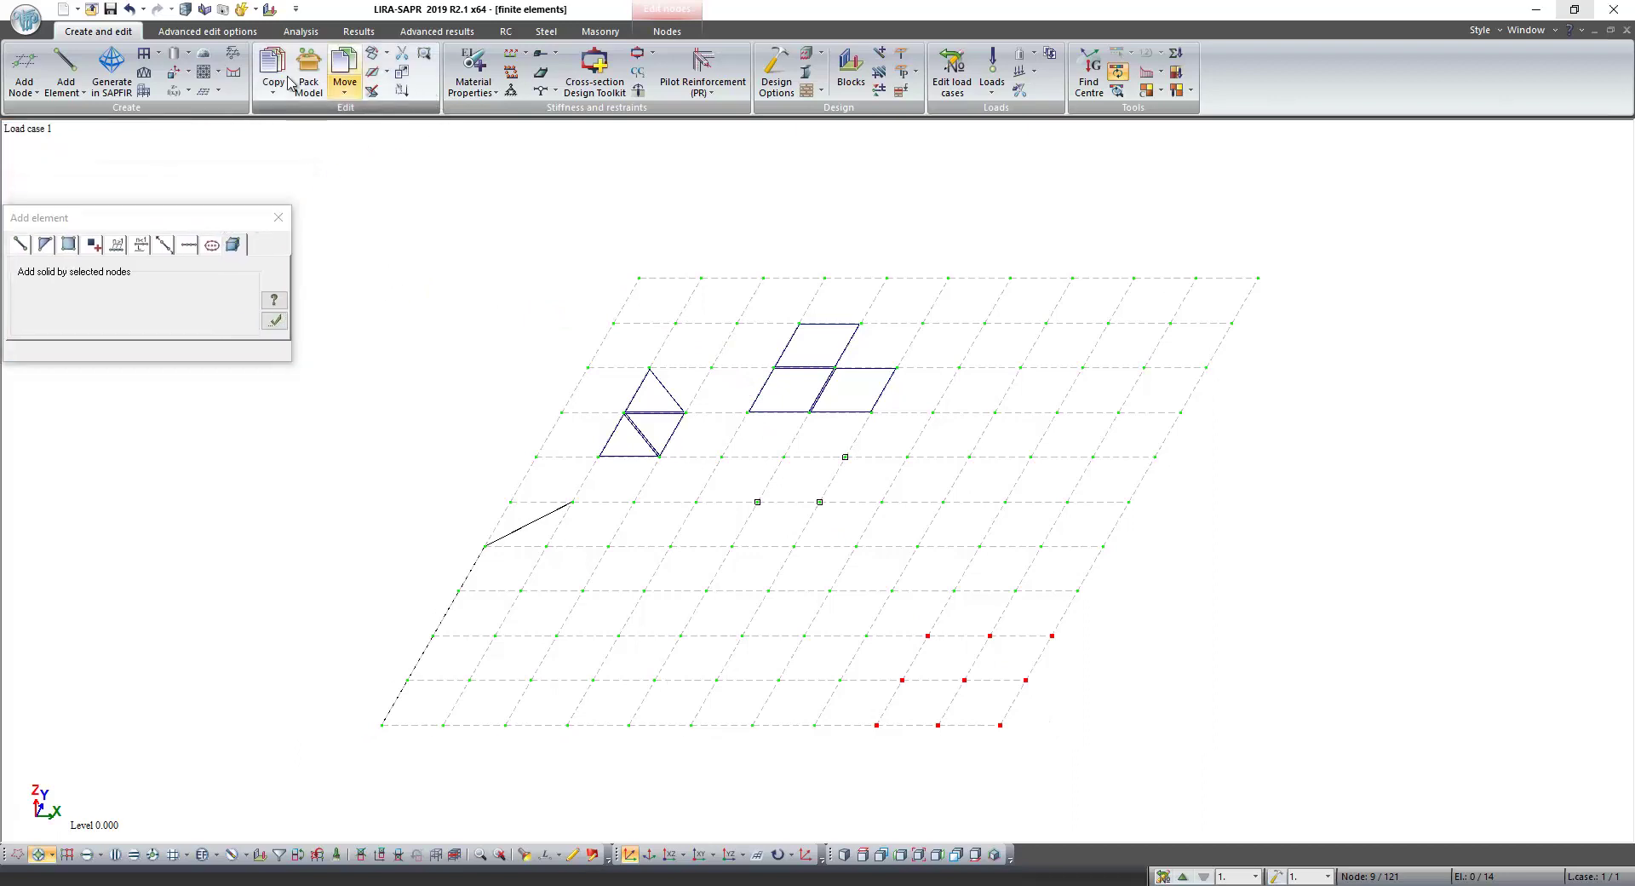
{"action": "left_click", "coordinate": [273, 67]}
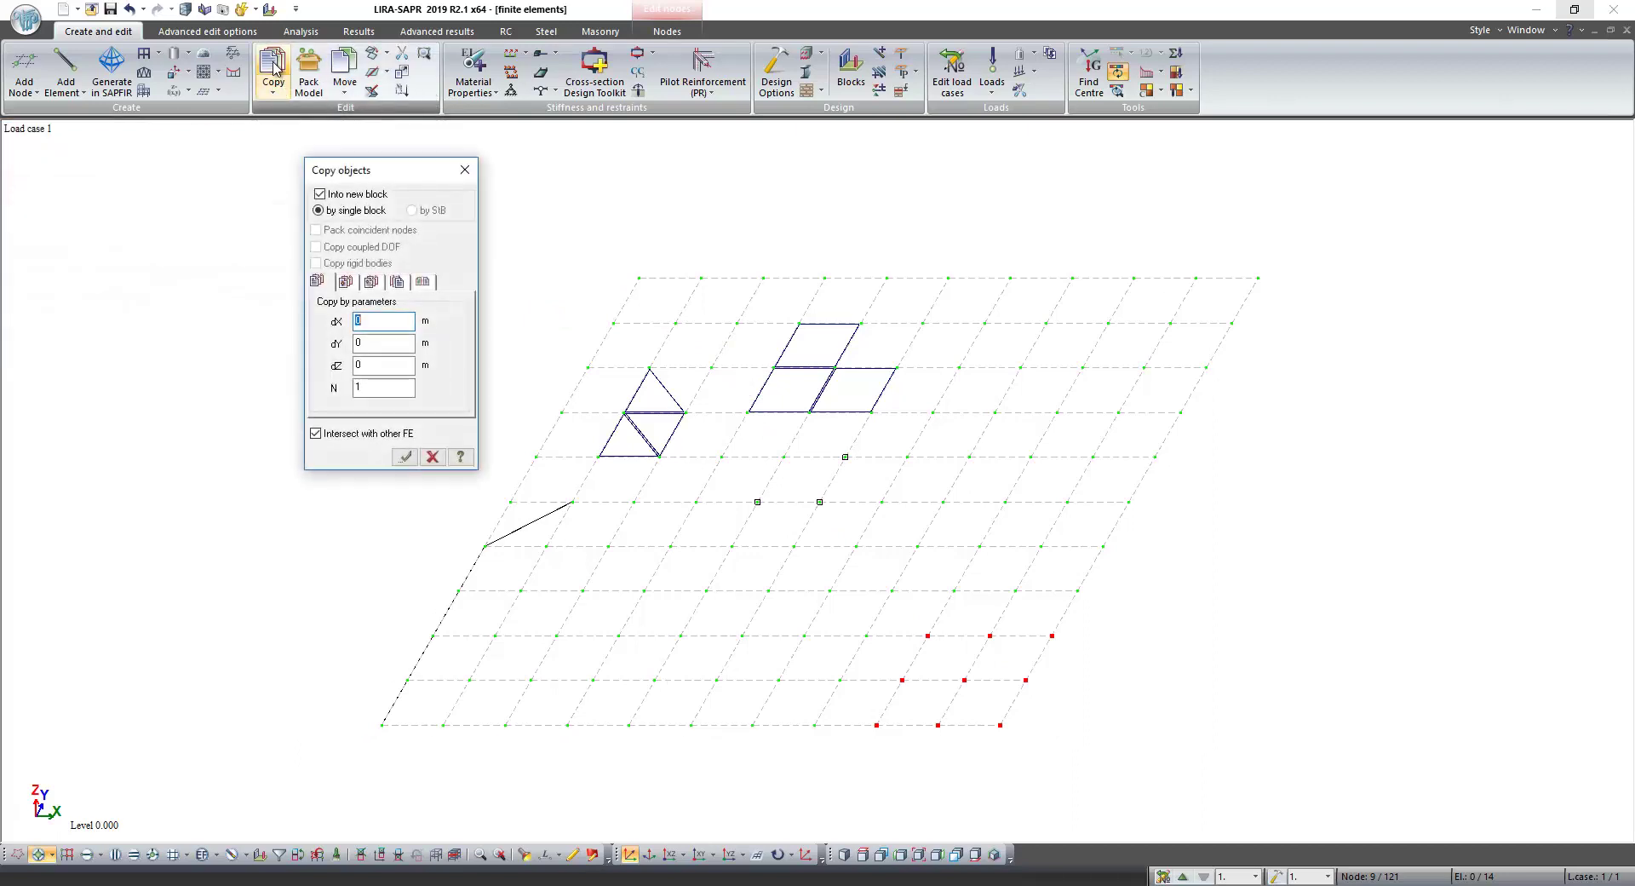
{"action": "left_click", "coordinate": [364, 366]}
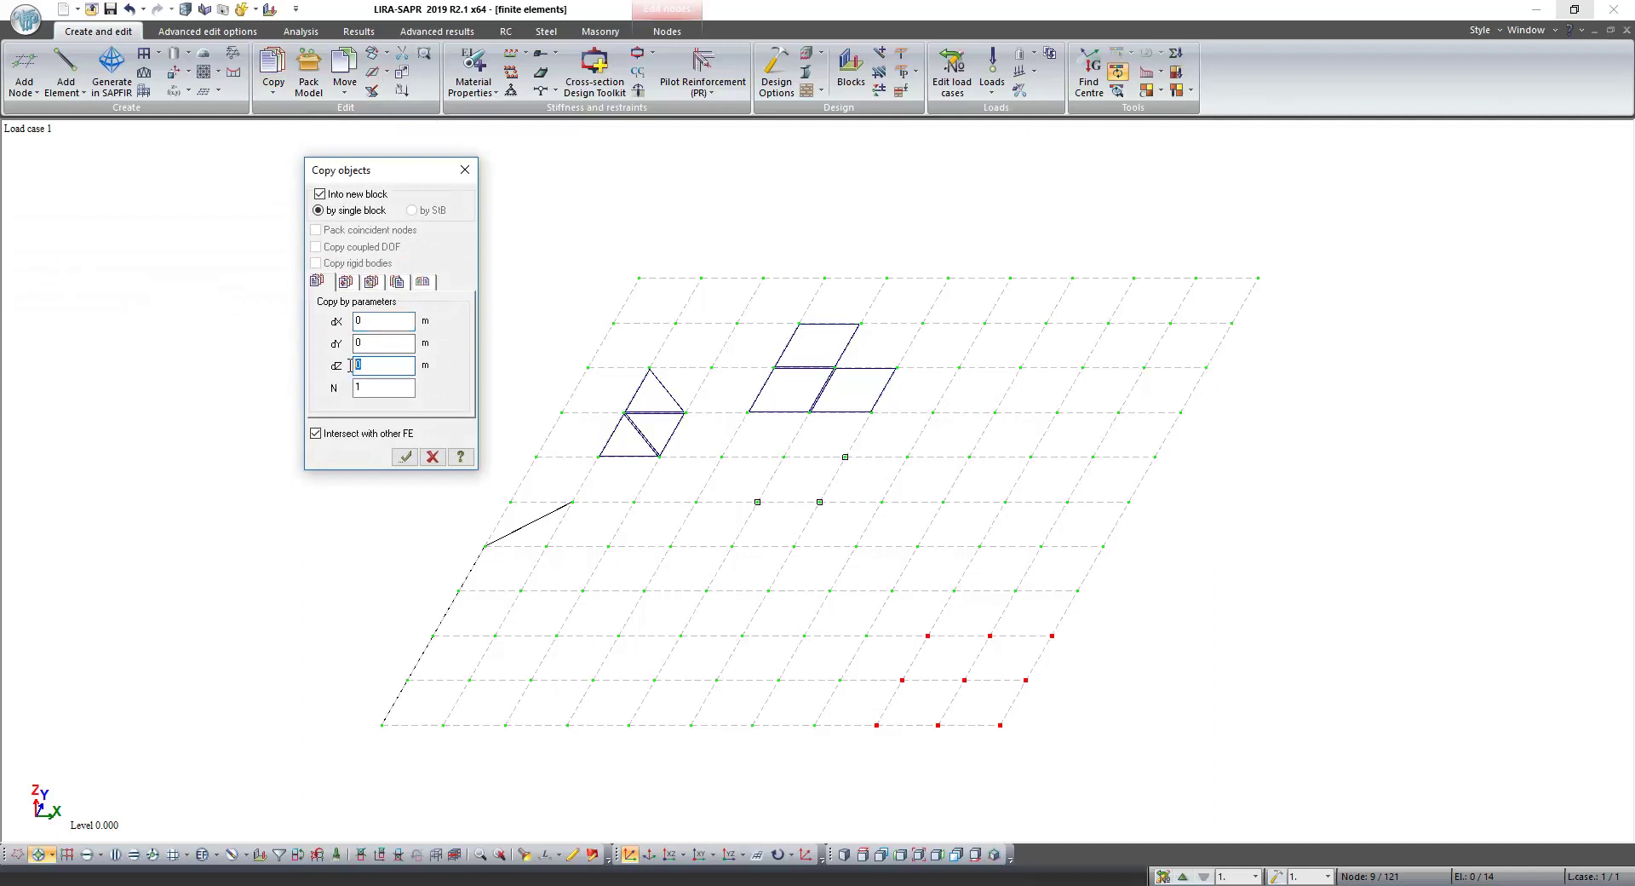
{"action": "left_click_drag", "start_coordinate": [399, 170], "coordinate": [412, 153]}
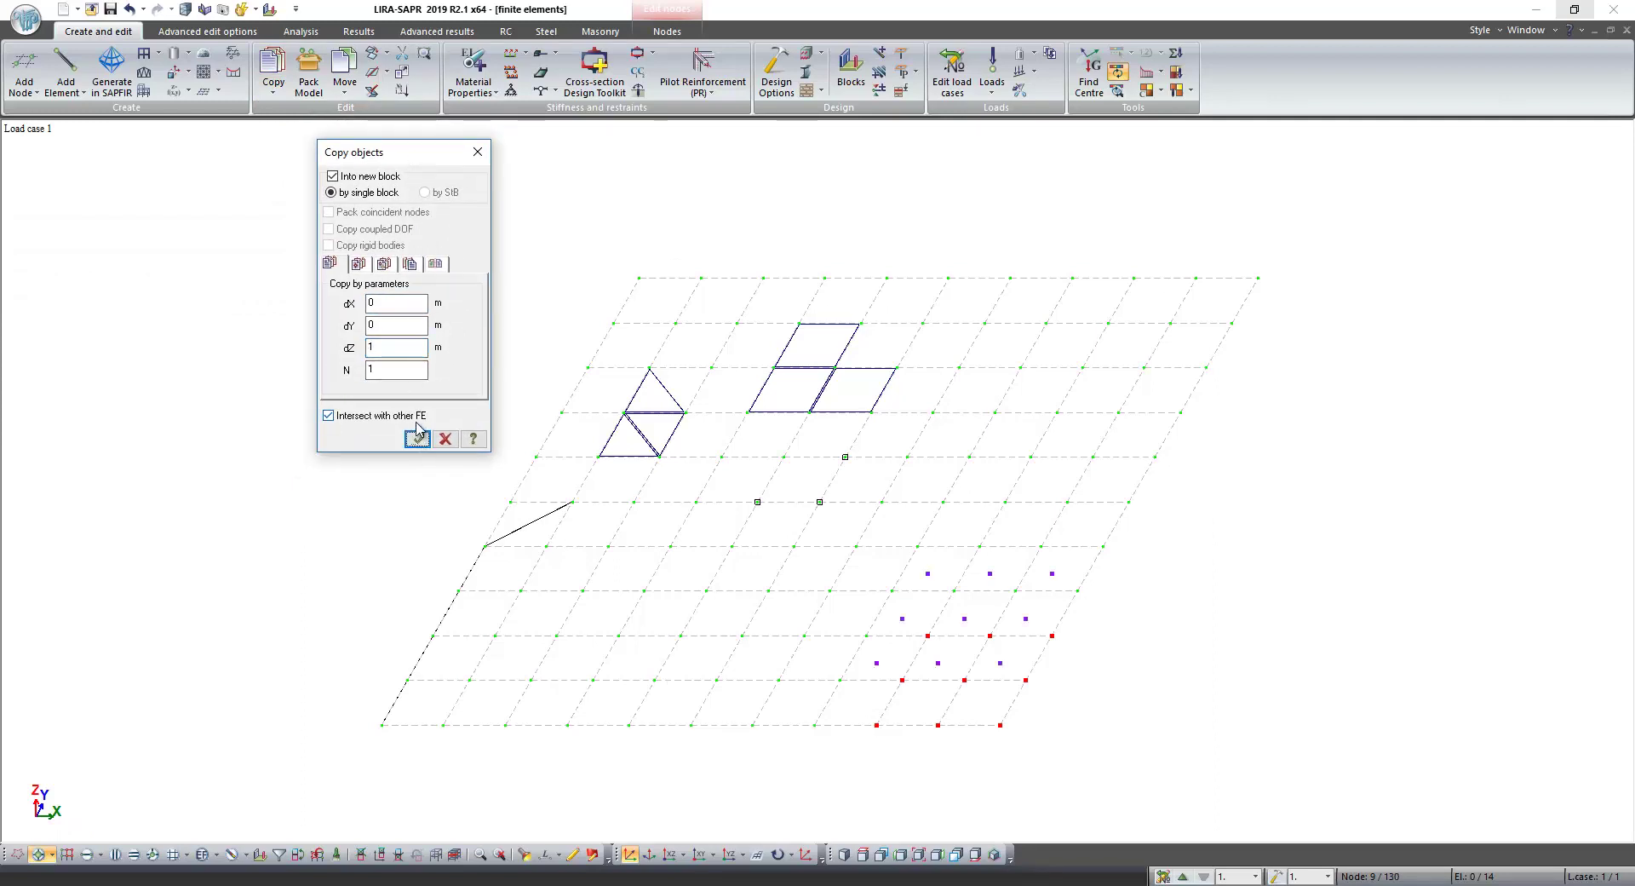
Reopen Add element in Add solid by selected nodes mode with node selection on
{"action": "left_click", "coordinate": [478, 151]}
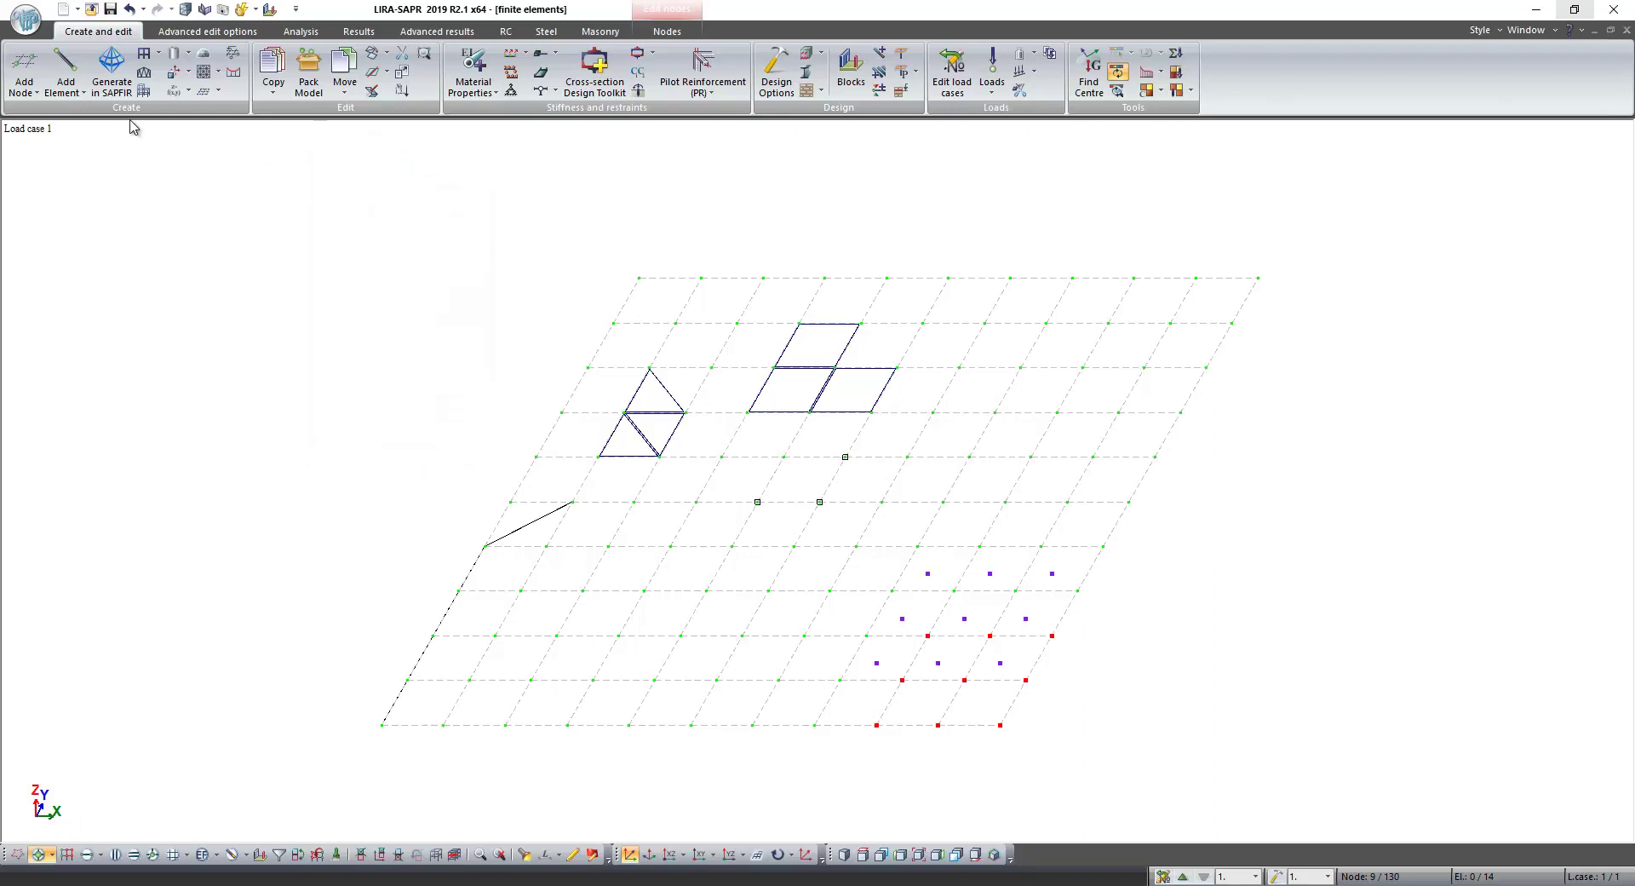
{"action": "left_click", "coordinate": [68, 68]}
{"action": "left_click", "coordinate": [237, 246]}
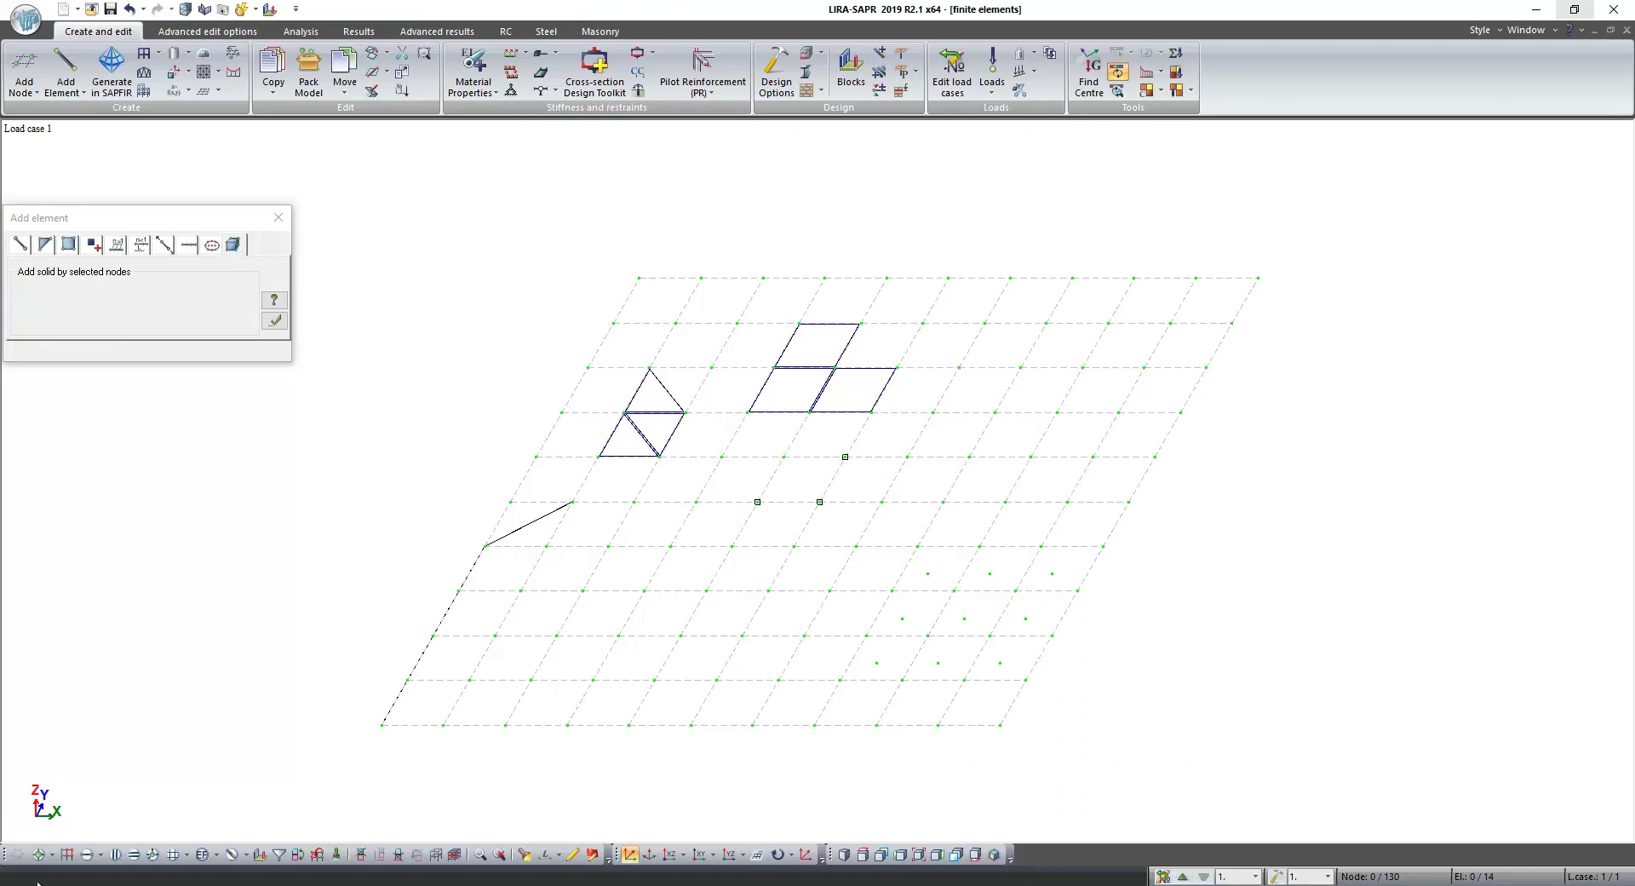
{"action": "left_click", "coordinate": [39, 854]}
Build the first solid cube from eight lower and raised corner nodes
{"action": "left_click_drag", "start_coordinate": [930, 723], "coordinate": [1020, 745]}
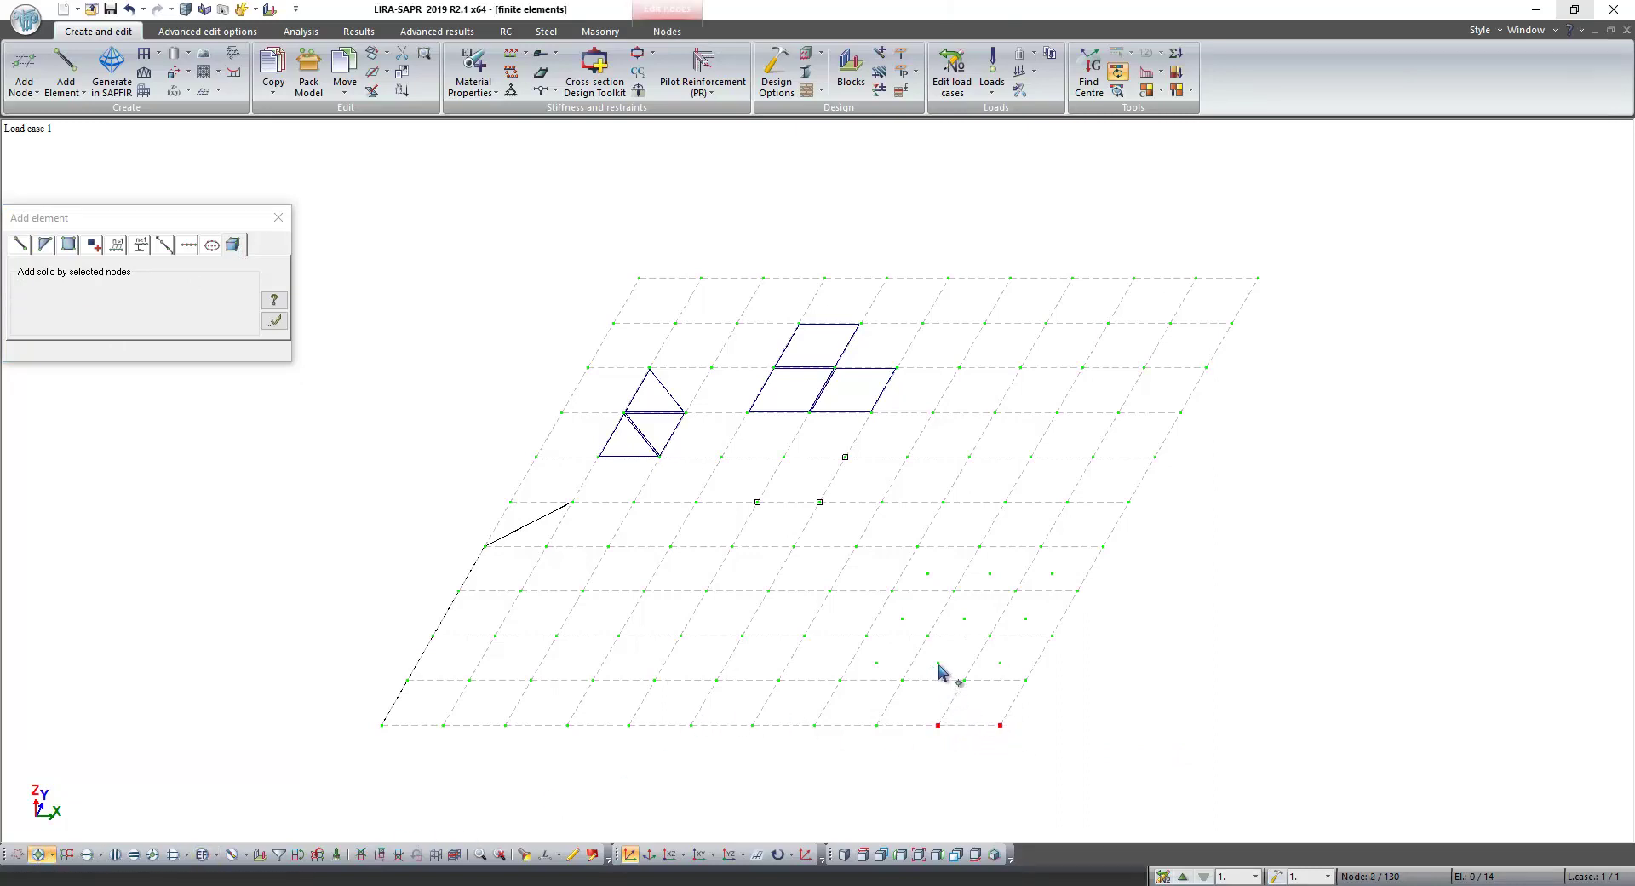
{"action": "left_click_drag", "start_coordinate": [939, 671], "coordinate": [1005, 675]}
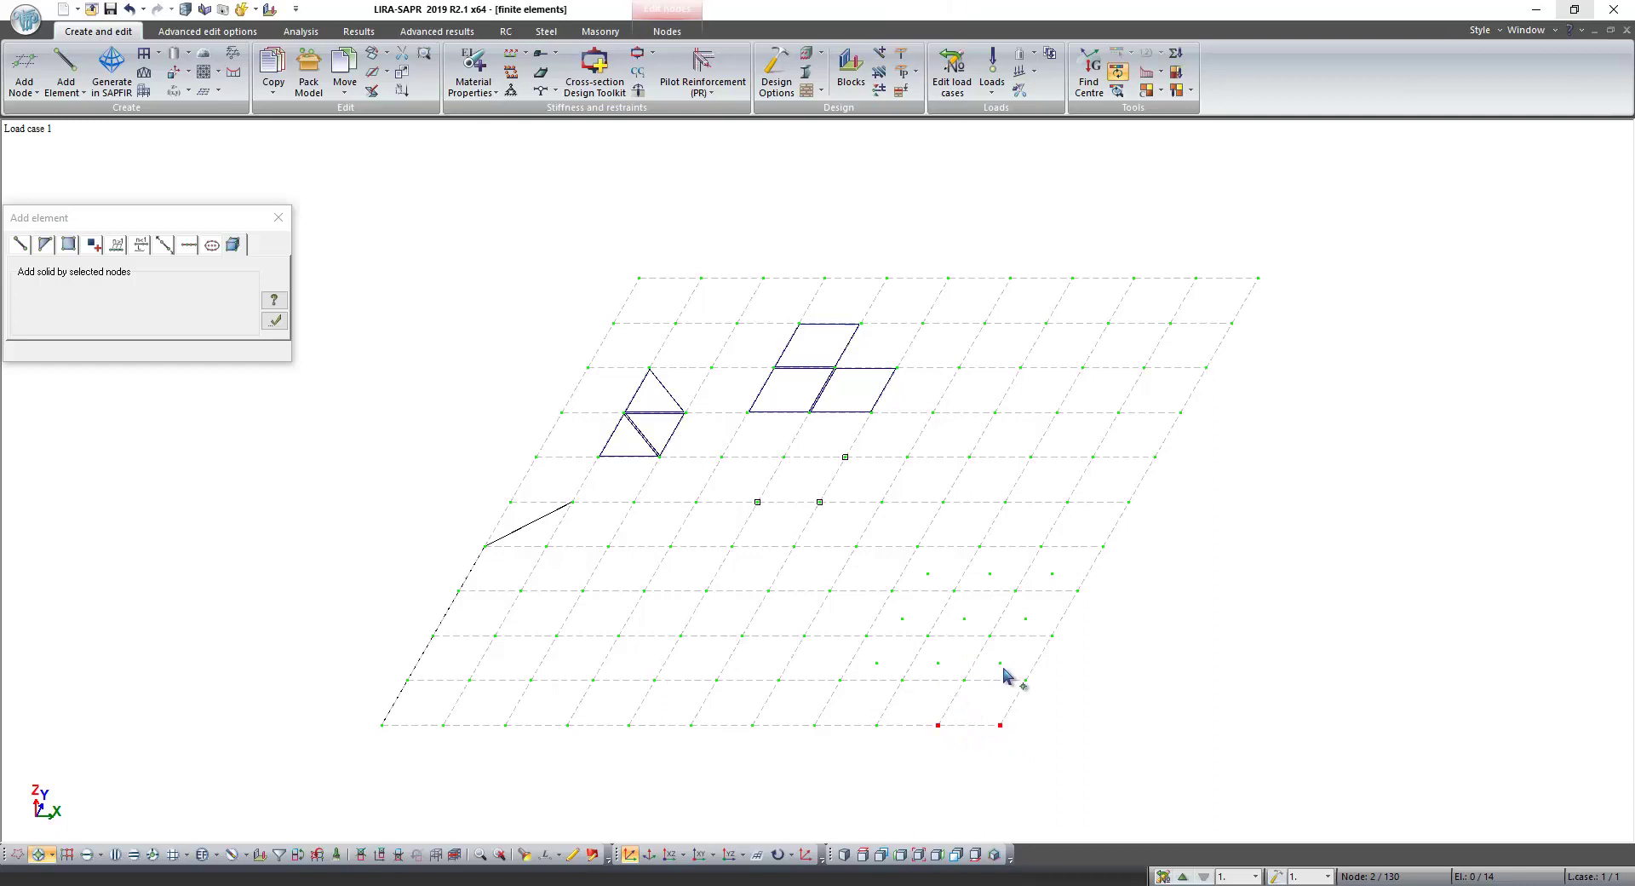
{"action": "left_click", "coordinate": [939, 664]}
{"action": "left_click_drag", "start_coordinate": [953, 608], "coordinate": [1035, 637]}
{"action": "left_click_drag", "start_coordinate": [955, 677], "coordinate": [1046, 698]}
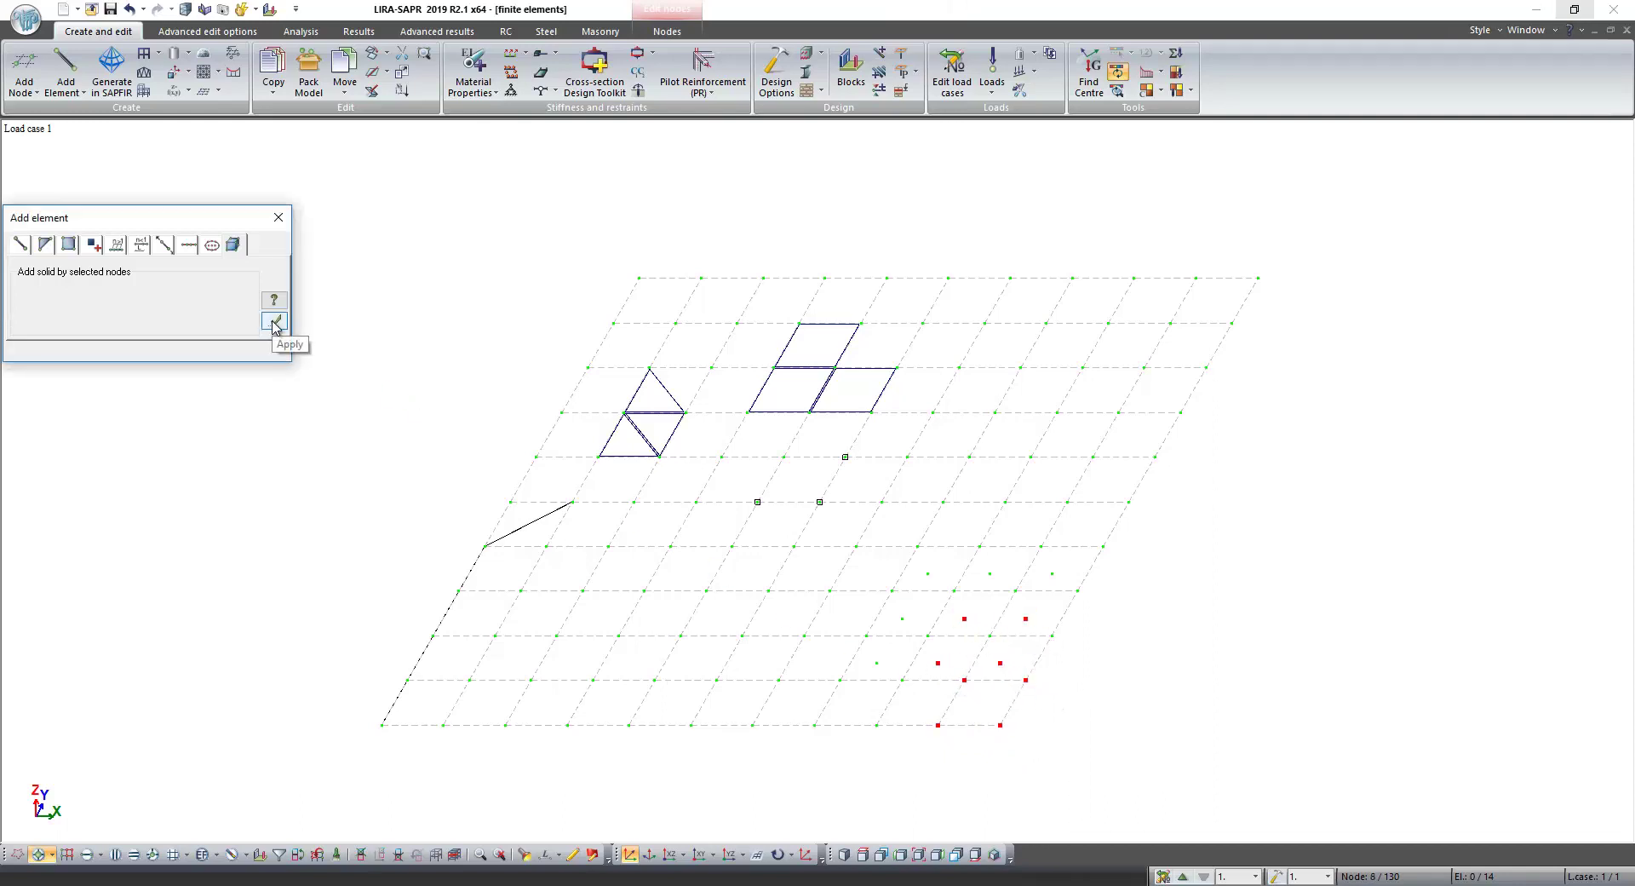
{"action": "left_click", "coordinate": [274, 322]}
Build the second and third solids from further corner and raised nodes
{"action": "left_click_drag", "start_coordinate": [892, 724], "coordinate": [946, 744]}
{"action": "left_click_drag", "start_coordinate": [892, 672], "coordinate": [988, 692]}
{"action": "left_click_drag", "start_coordinate": [862, 657], "coordinate": [945, 676]}
{"action": "left_click_drag", "start_coordinate": [891, 613], "coordinate": [1046, 649]}
{"action": "left_click", "coordinate": [274, 320]}
{"action": "left_click_drag", "start_coordinate": [957, 677], "coordinate": [1050, 697]}
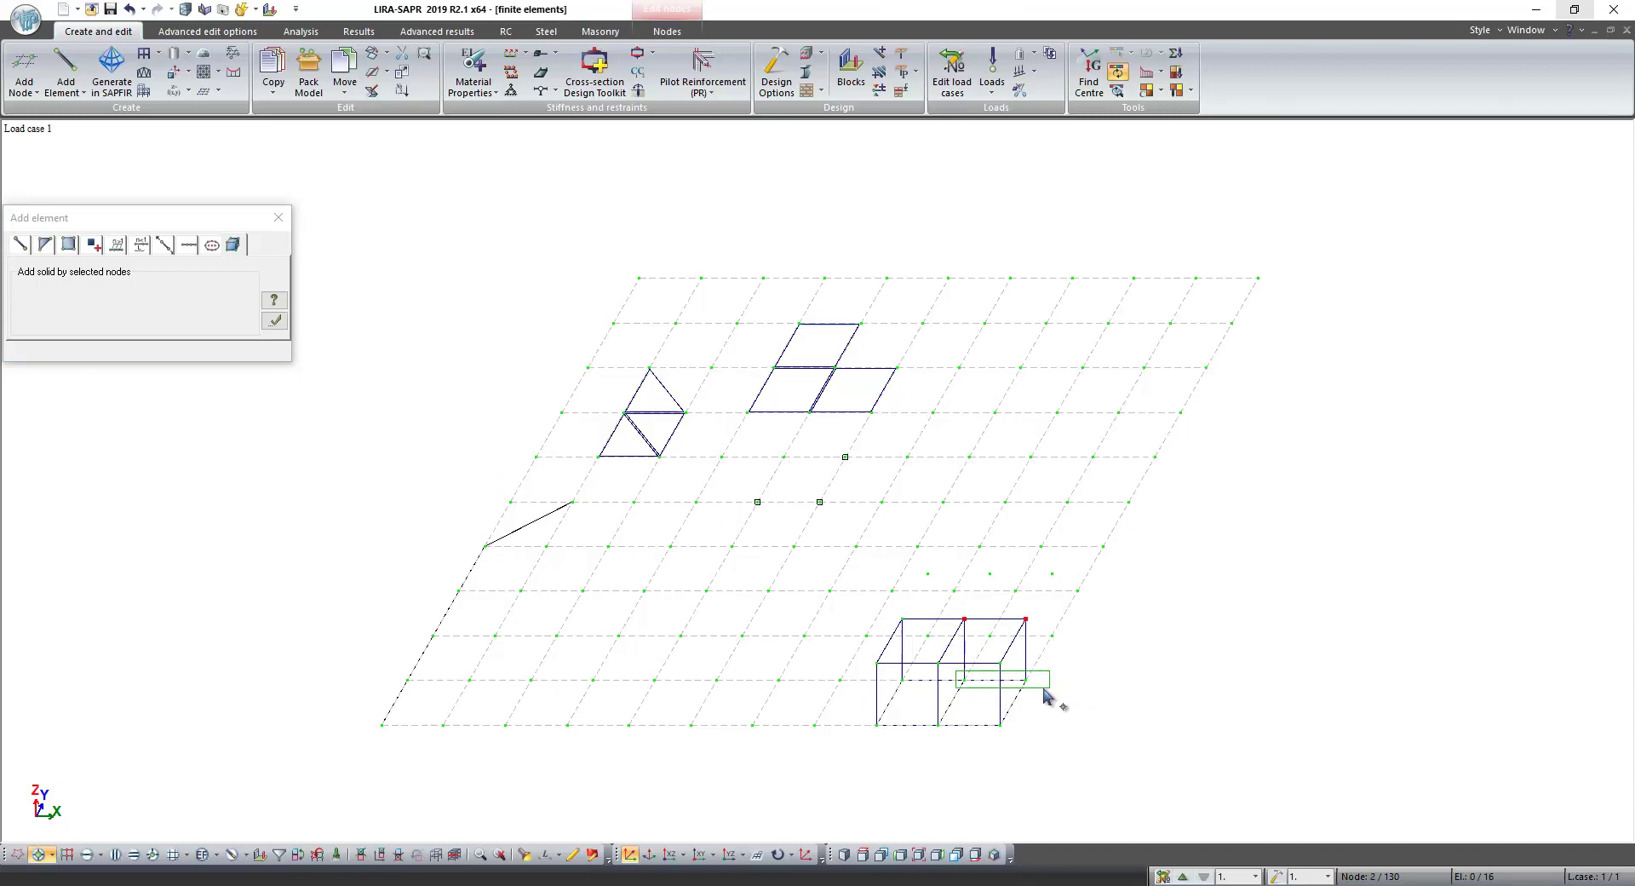
{"action": "left_click_drag", "start_coordinate": [979, 634], "coordinate": [1053, 652]}
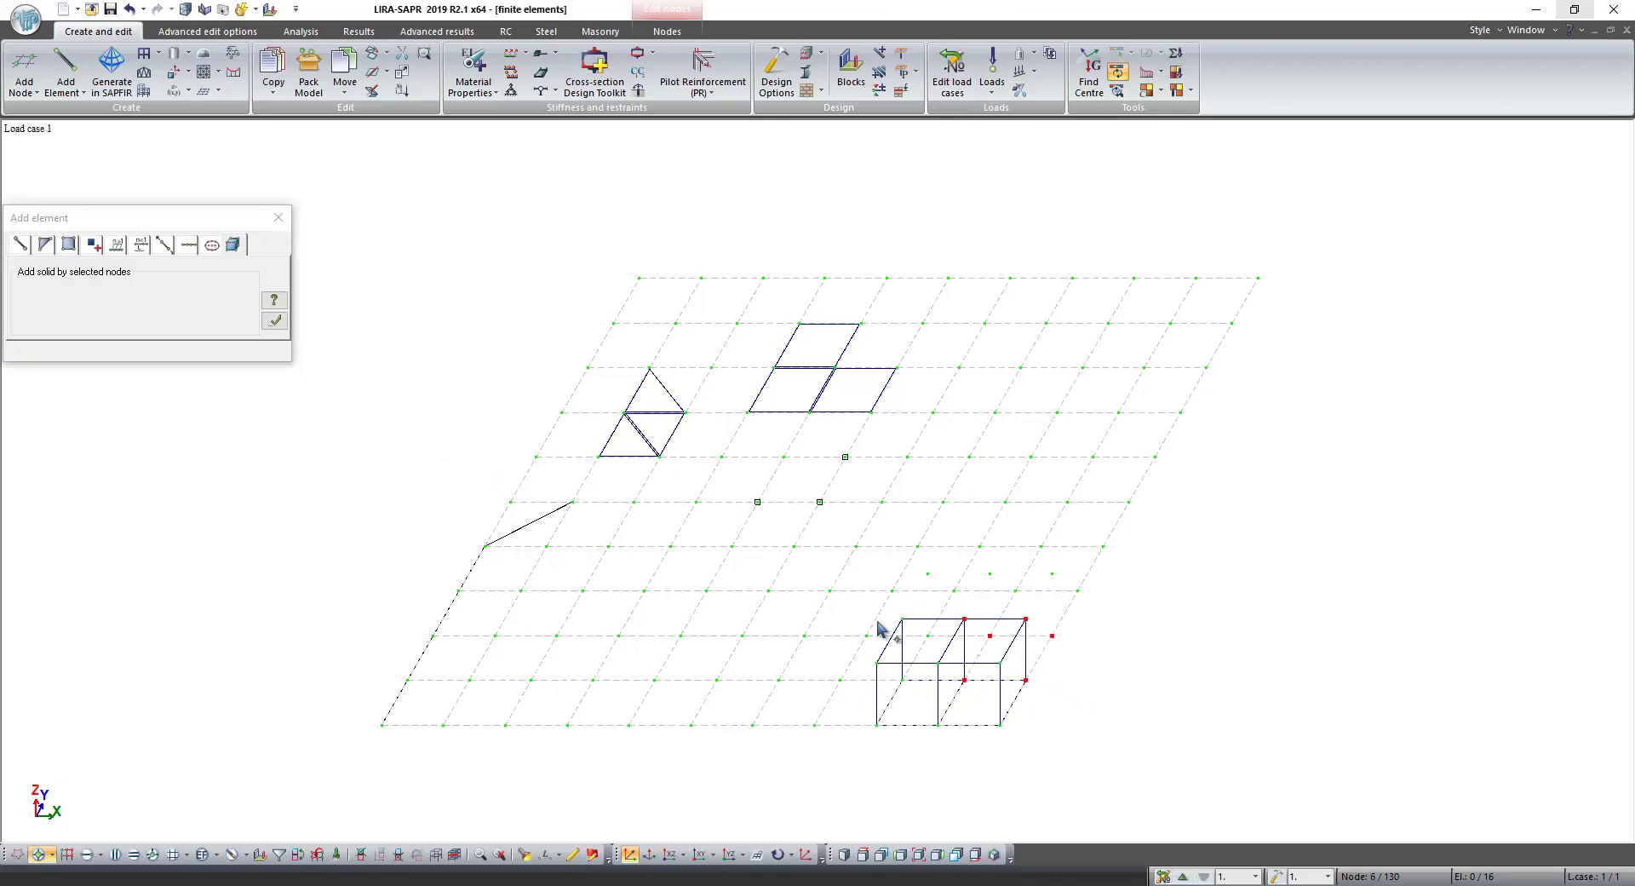
{"action": "left_click", "coordinate": [275, 321]}
Rotate the model to inspect the new solids in depth and clear the selection
{"action": "middle_click_drag", "start_coordinate": [1158, 677], "coordinate": [920, 638]}
{"action": "left_click", "coordinate": [920, 640]}
{"action": "middle_click_drag", "start_coordinate": [758, 760], "coordinate": [1084, 678]}
{"action": "right_click", "coordinate": [1082, 690]}
{"action": "left_click", "coordinate": [1076, 719]}
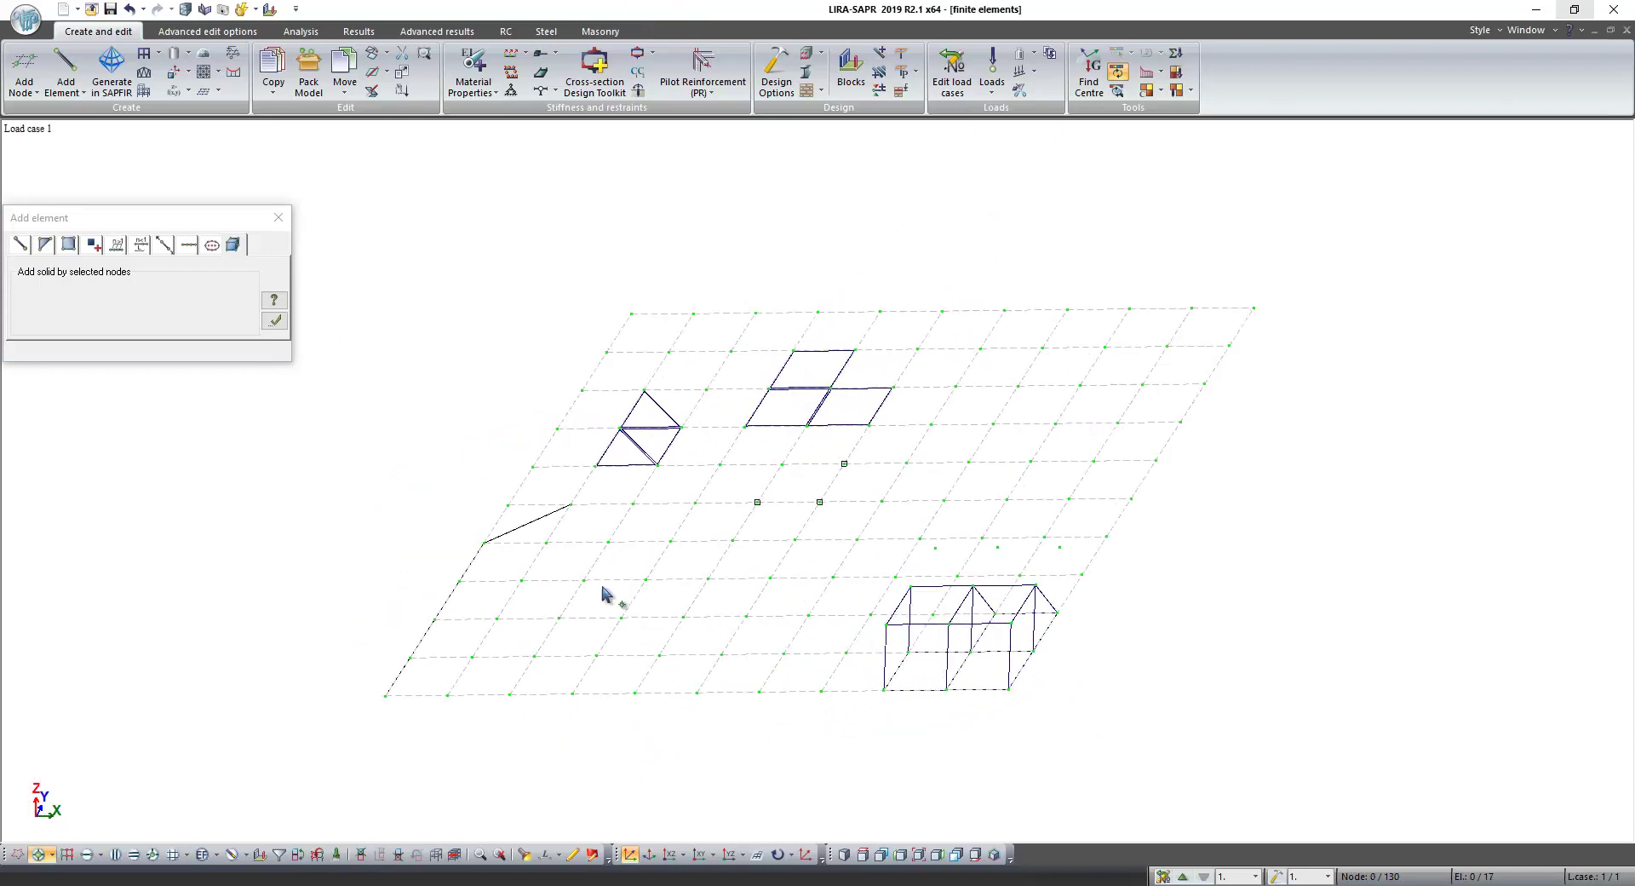
{"action": "left_click_drag", "start_coordinate": [237, 218], "coordinate": [266, 152]}
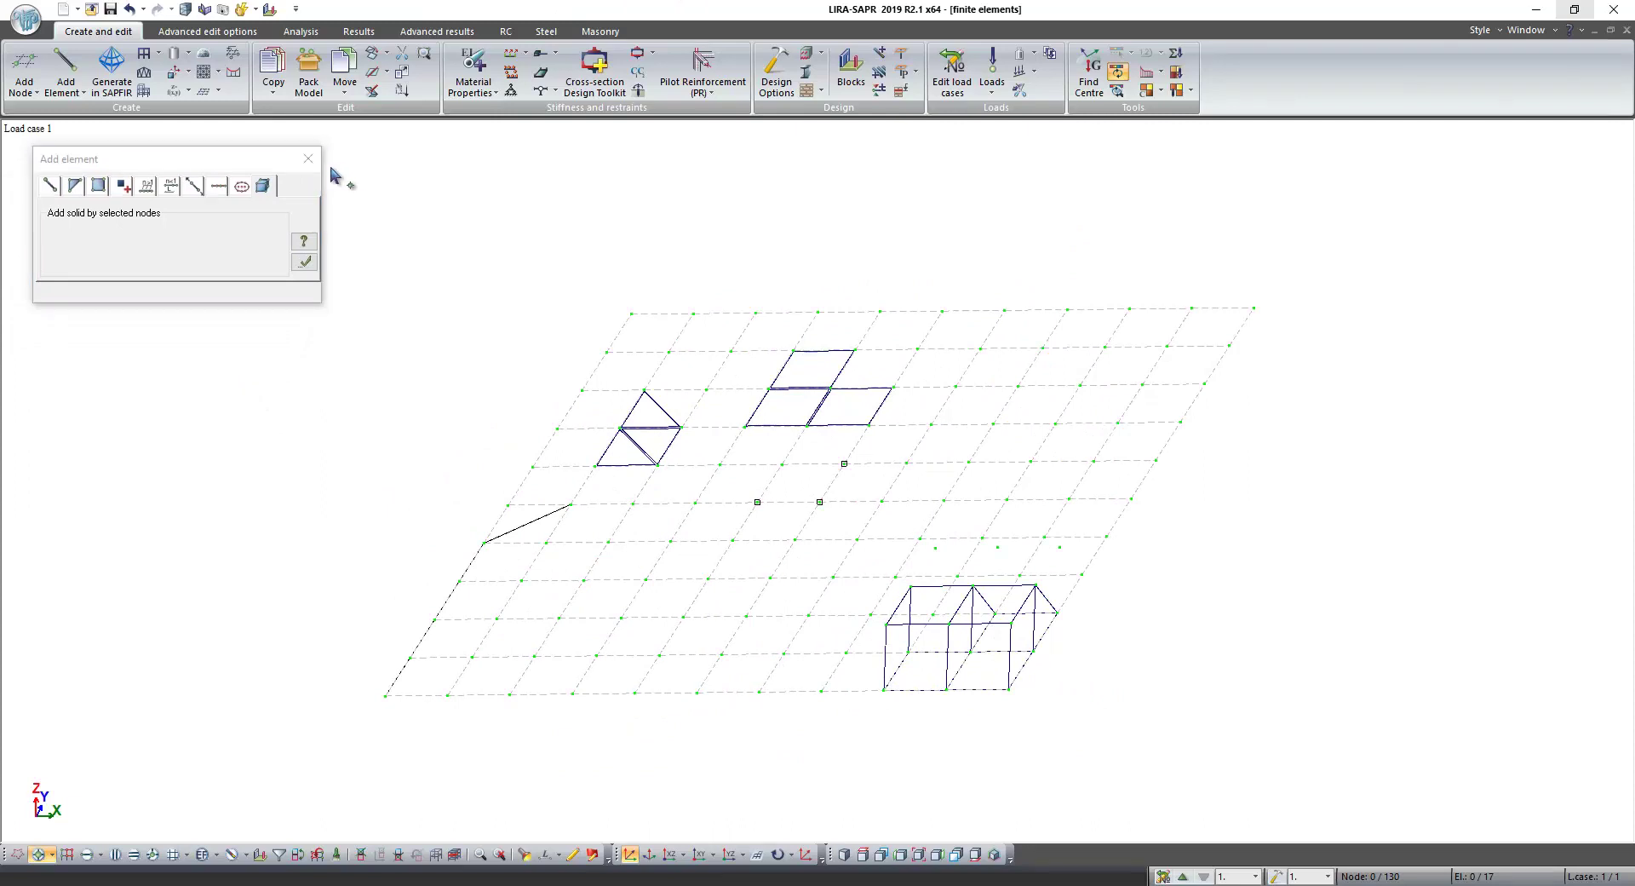
Inspect quad plates 9 and 11 with Information about Nodes and Elements
{"action": "left_click", "coordinate": [309, 155]}
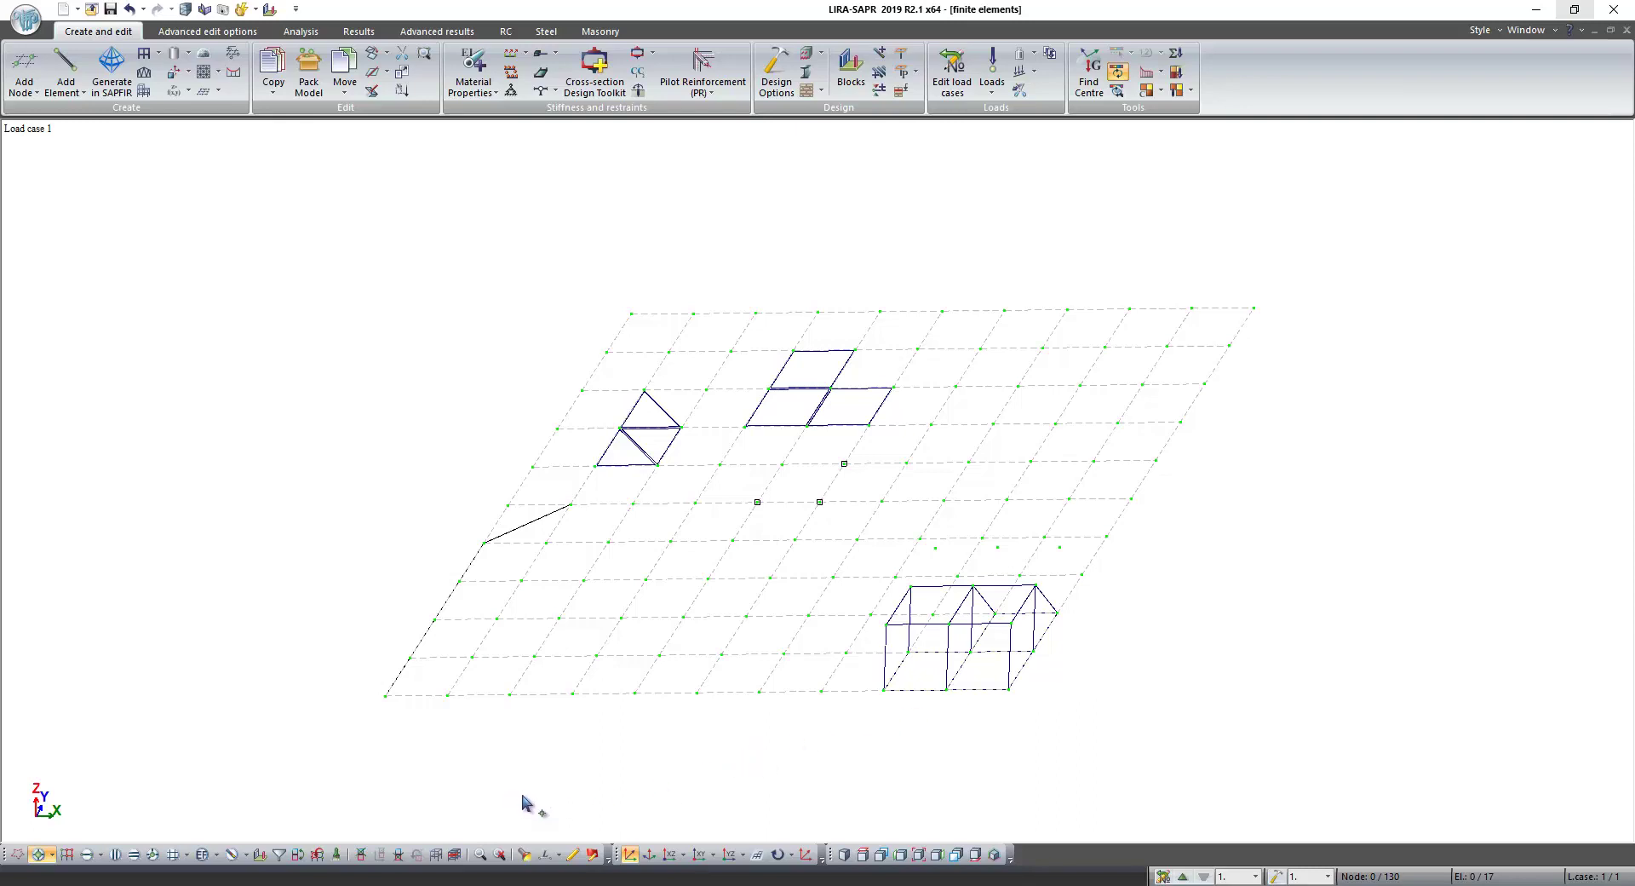
{"action": "left_click", "coordinate": [524, 855]}
{"action": "left_click", "coordinate": [792, 411]}
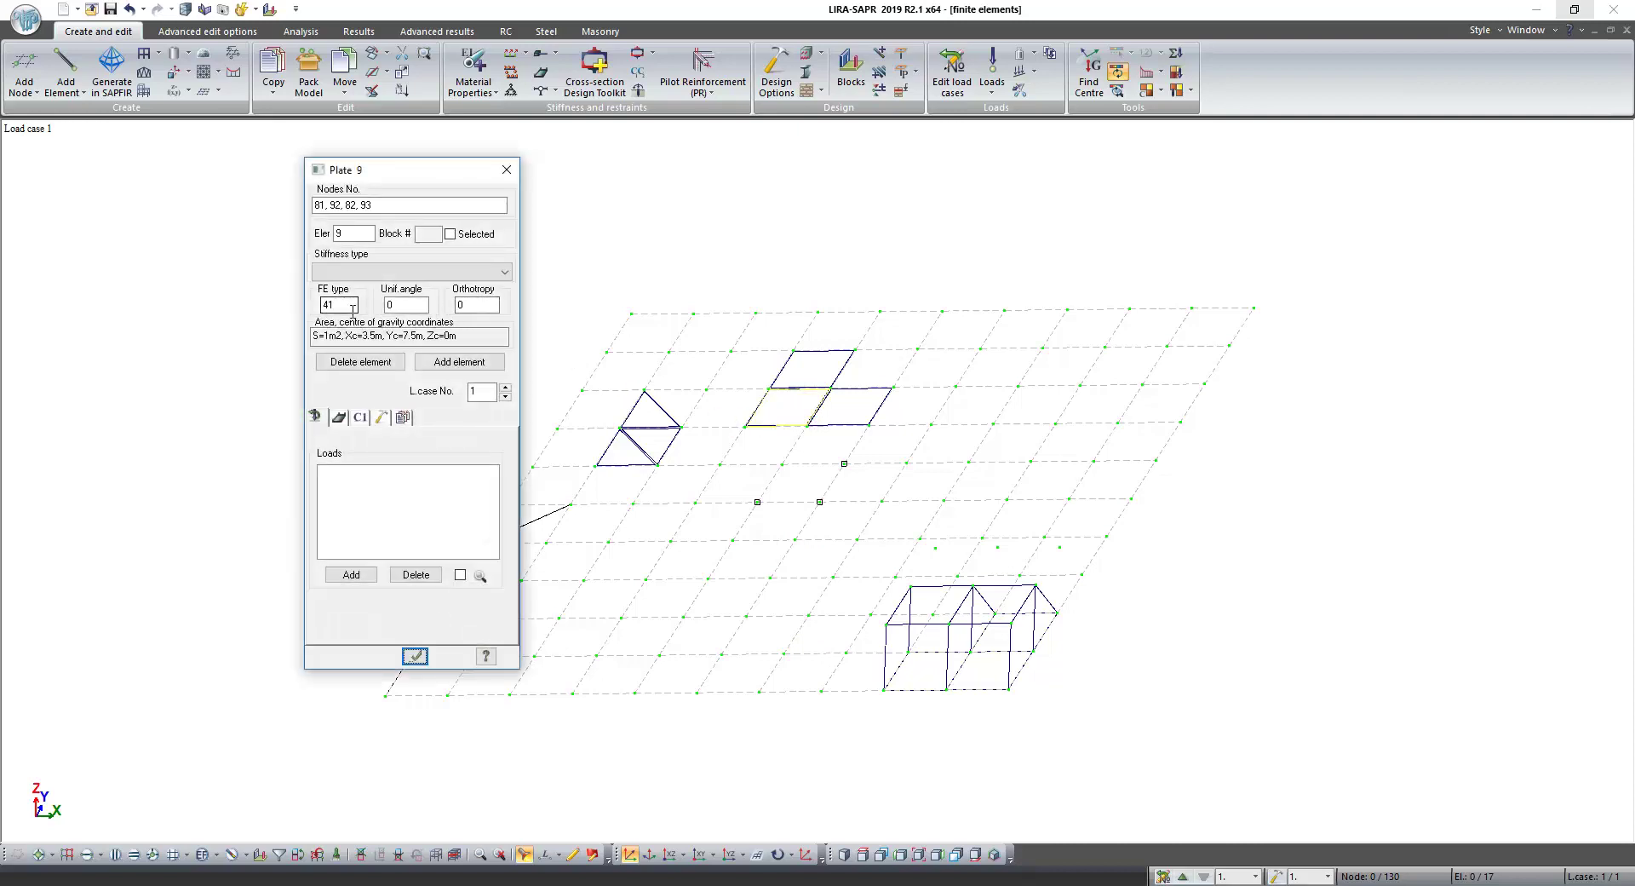
{"action": "left_click", "coordinate": [839, 415]}
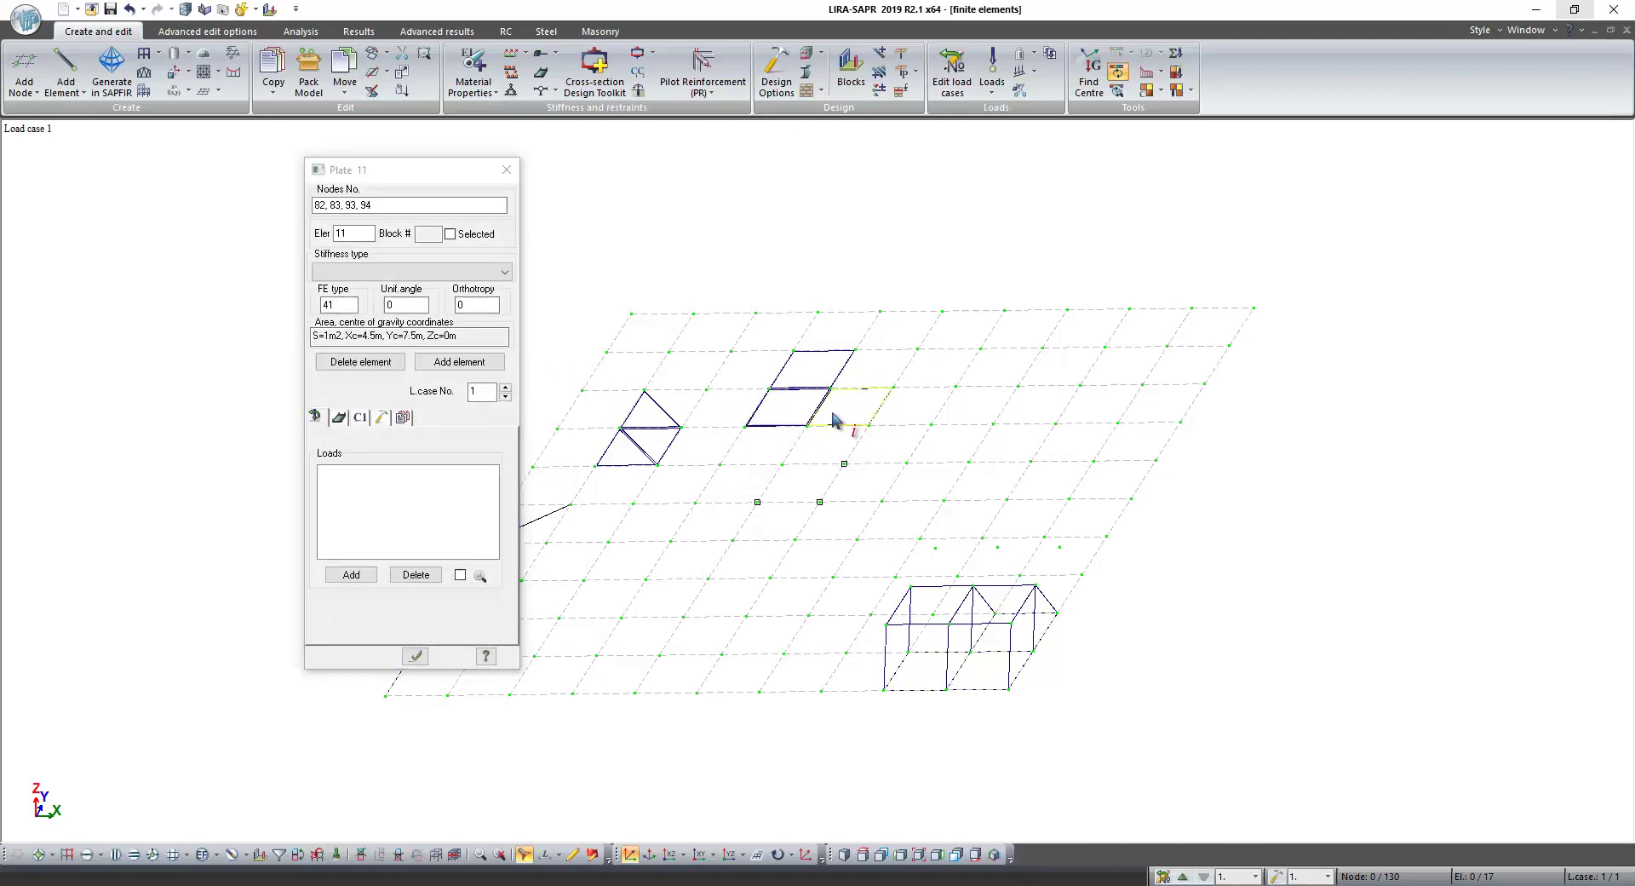
Check the details of solid 16 and node 60, then close the information window
{"action": "left_click", "coordinate": [936, 662]}
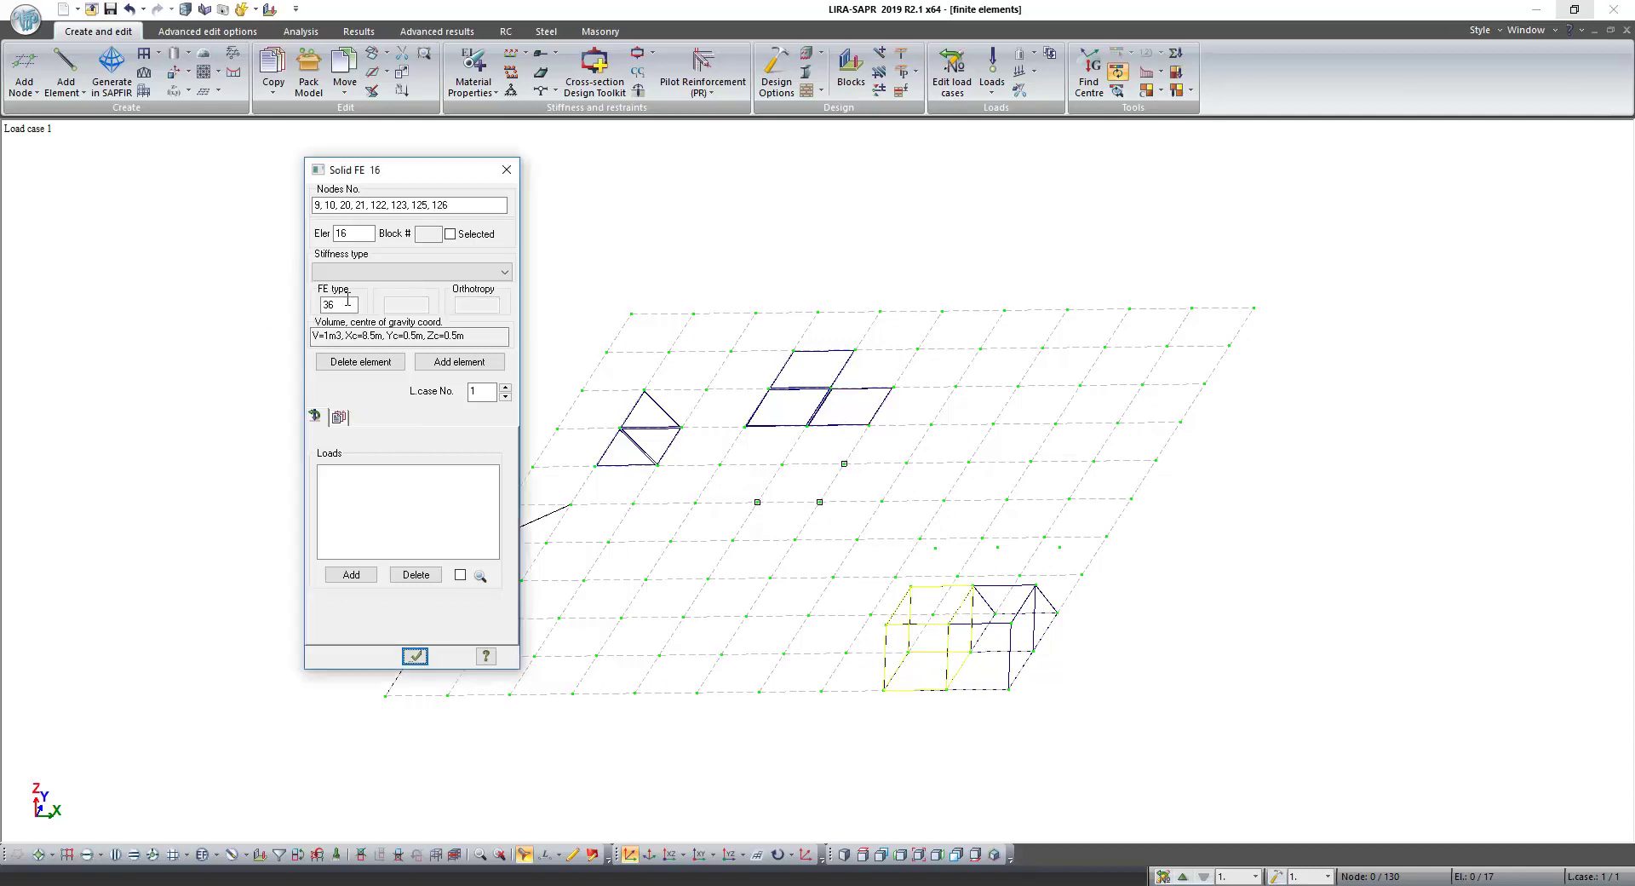
{"action": "left_click", "coordinate": [757, 502]}
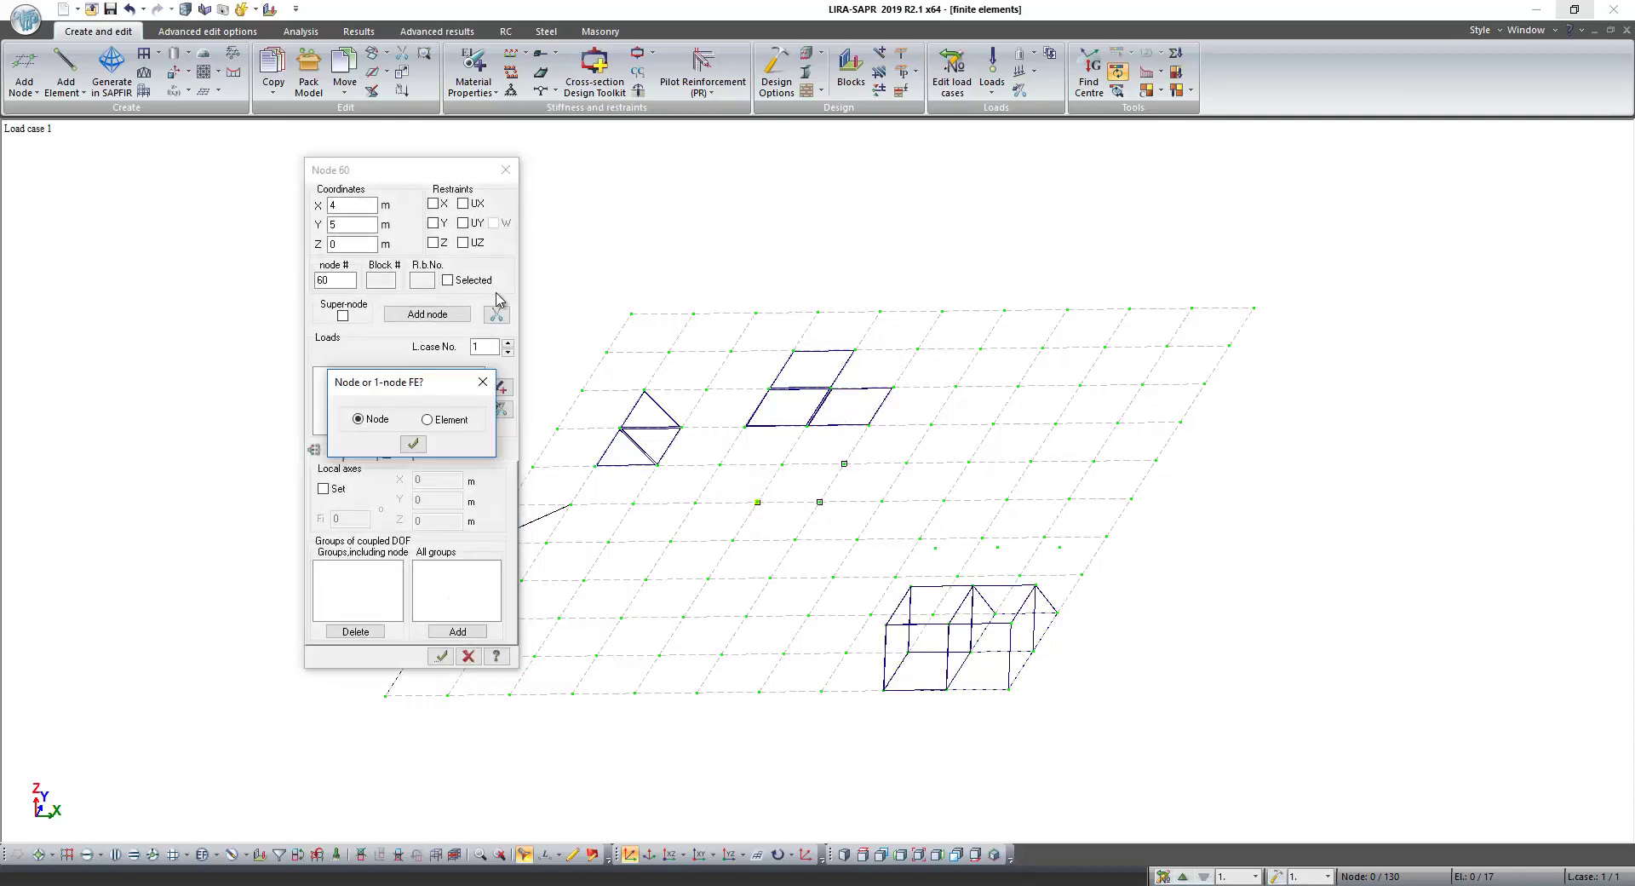
{"action": "left_click", "coordinate": [414, 443]}
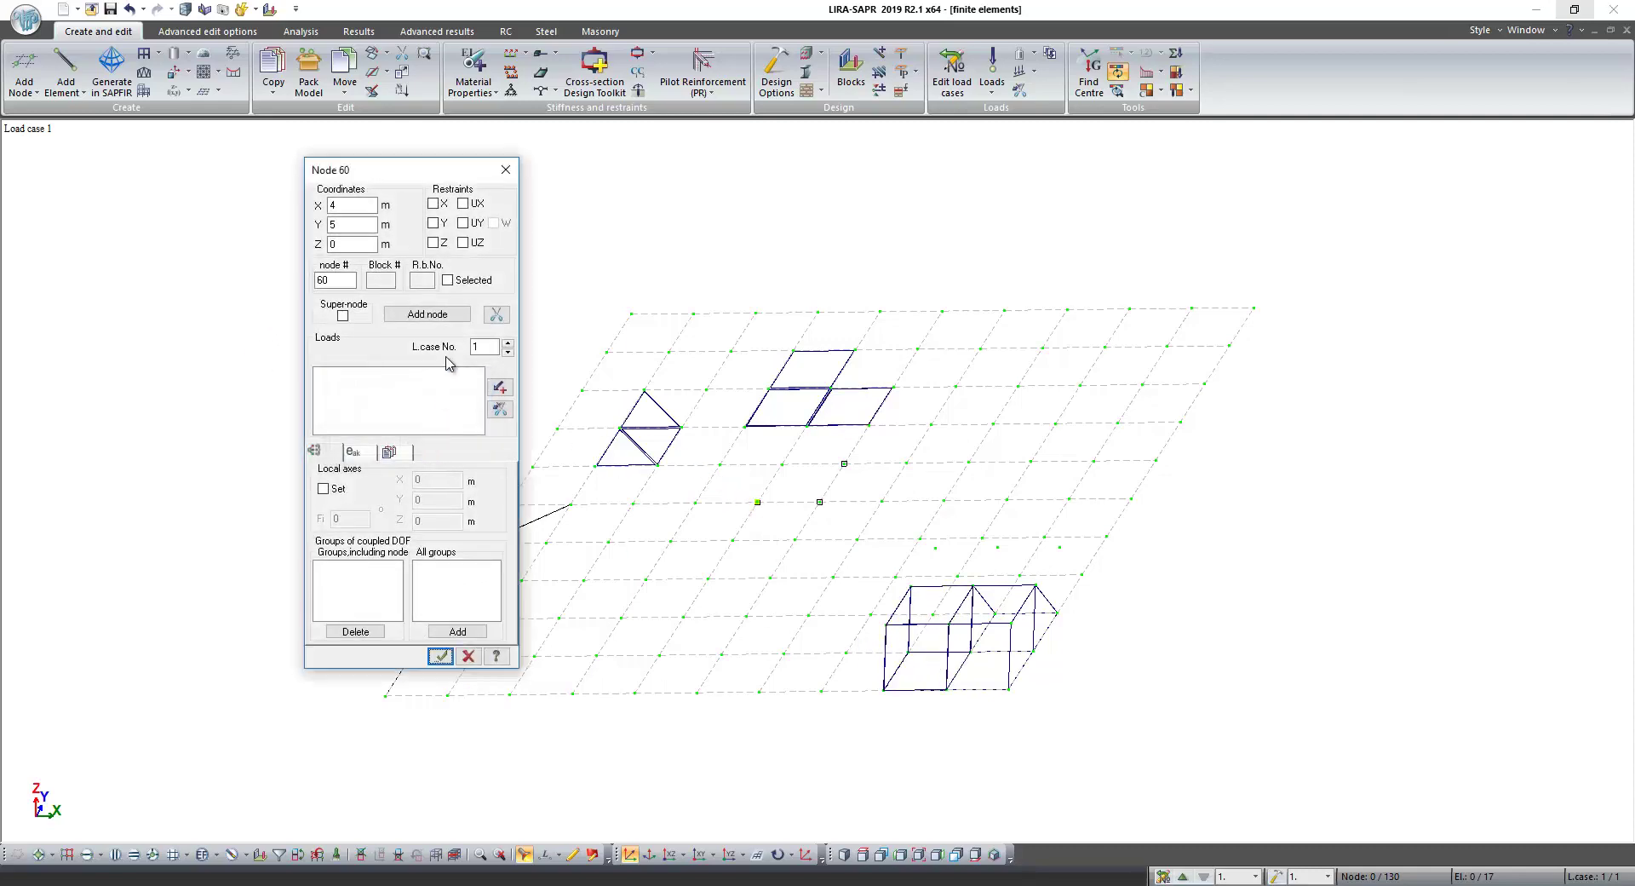
{"action": "left_click", "coordinate": [505, 169]}
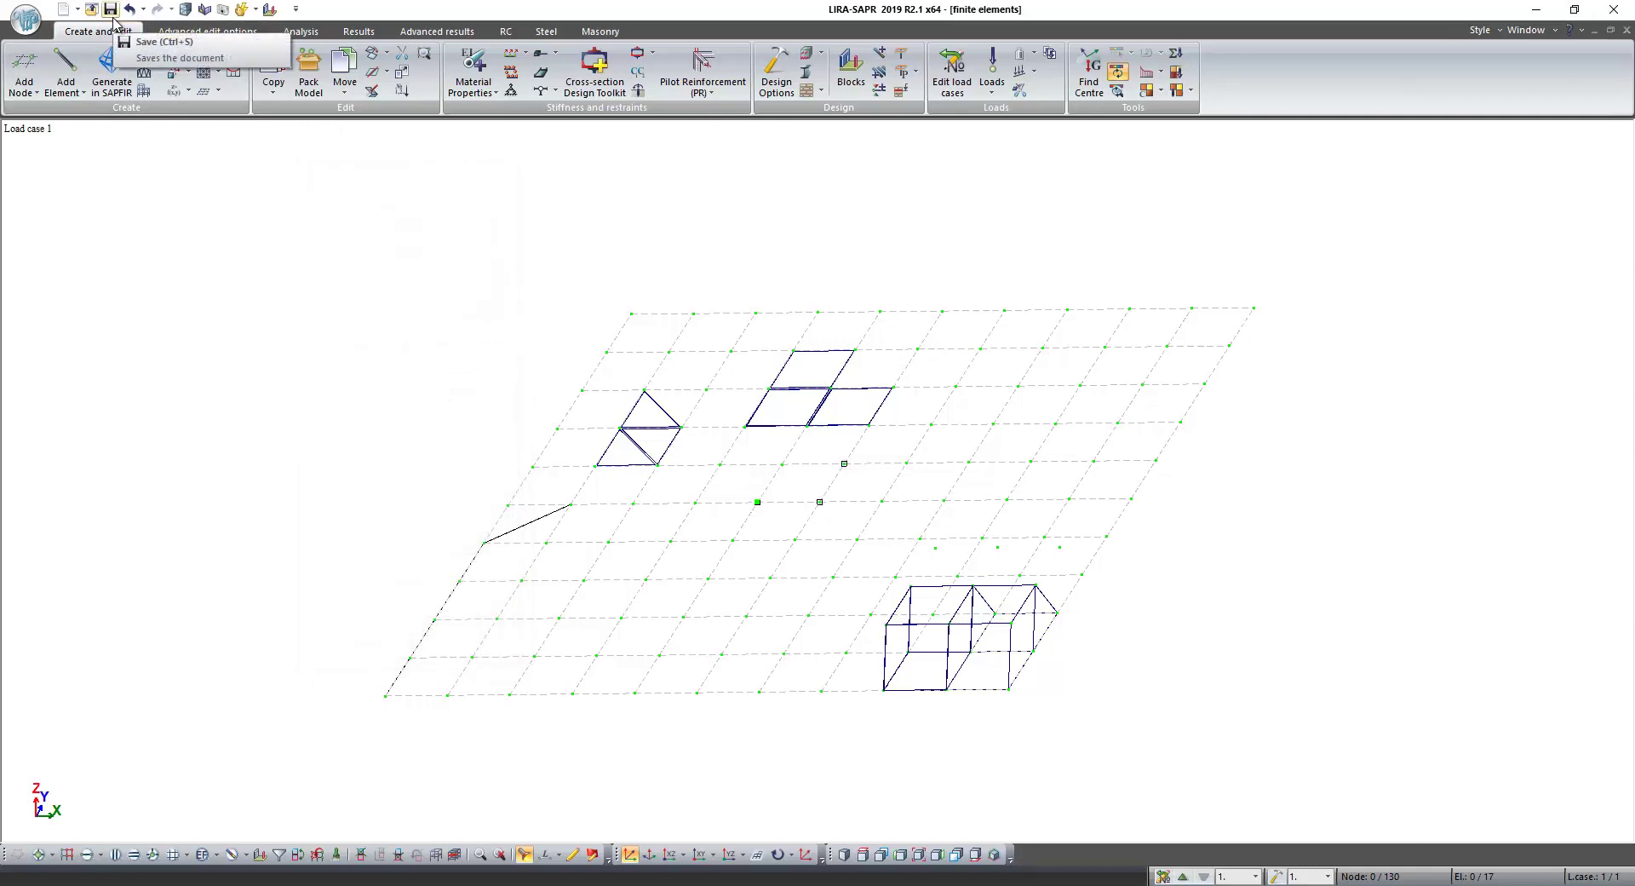